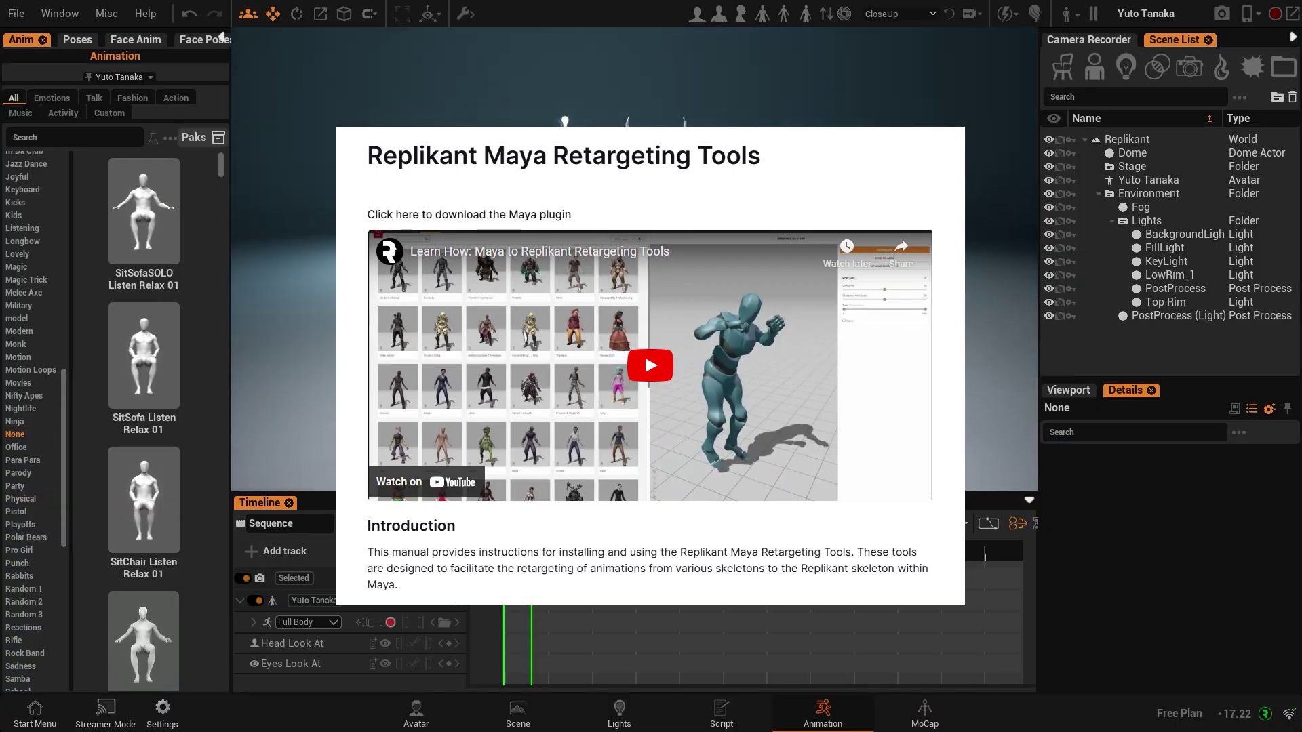
key("Escape")
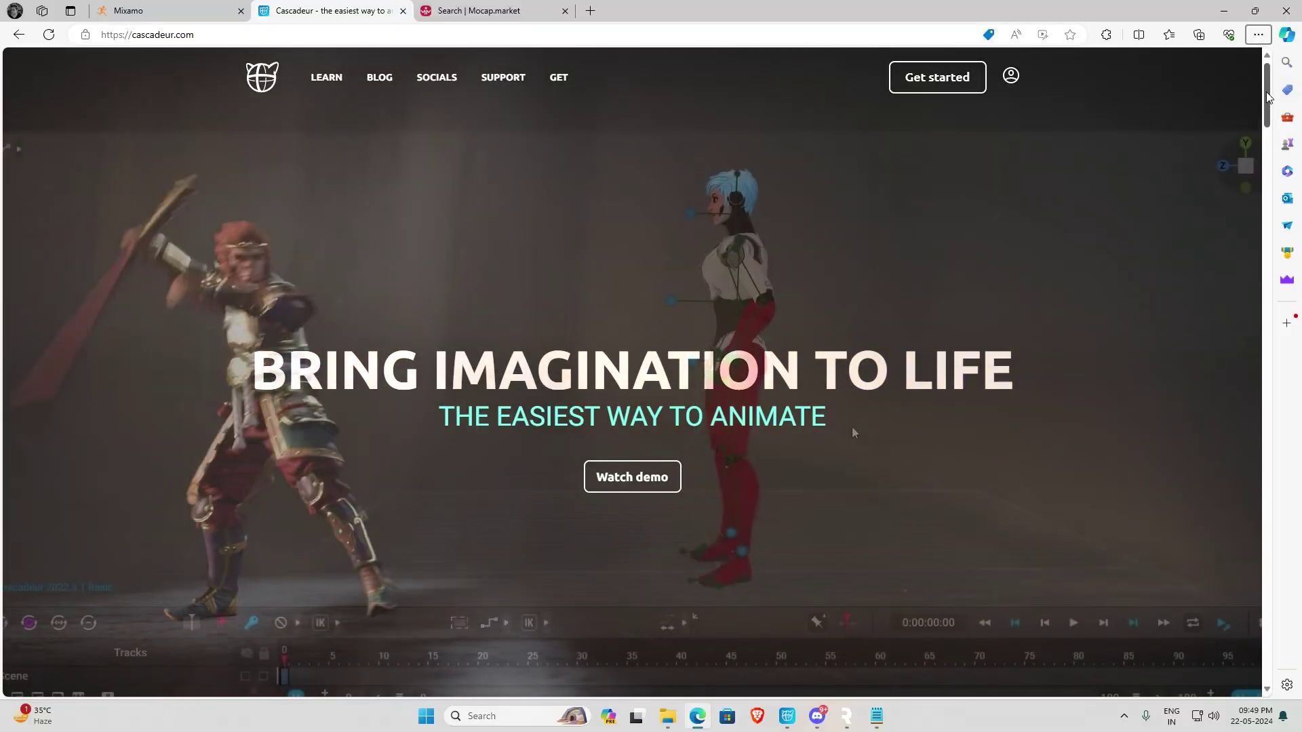
scroll(1264, 106, "down", 3)
left_click_drag(1264, 106, 1259, 153)
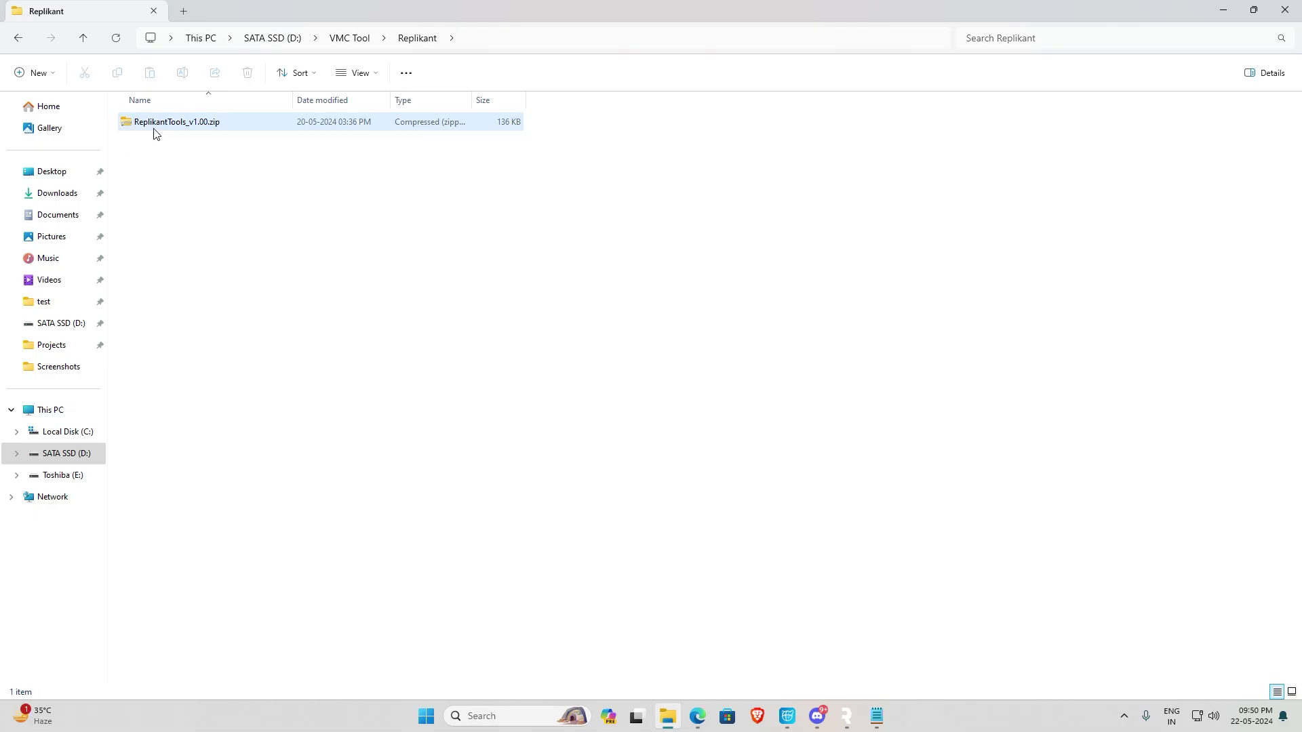
left_click(155, 131)
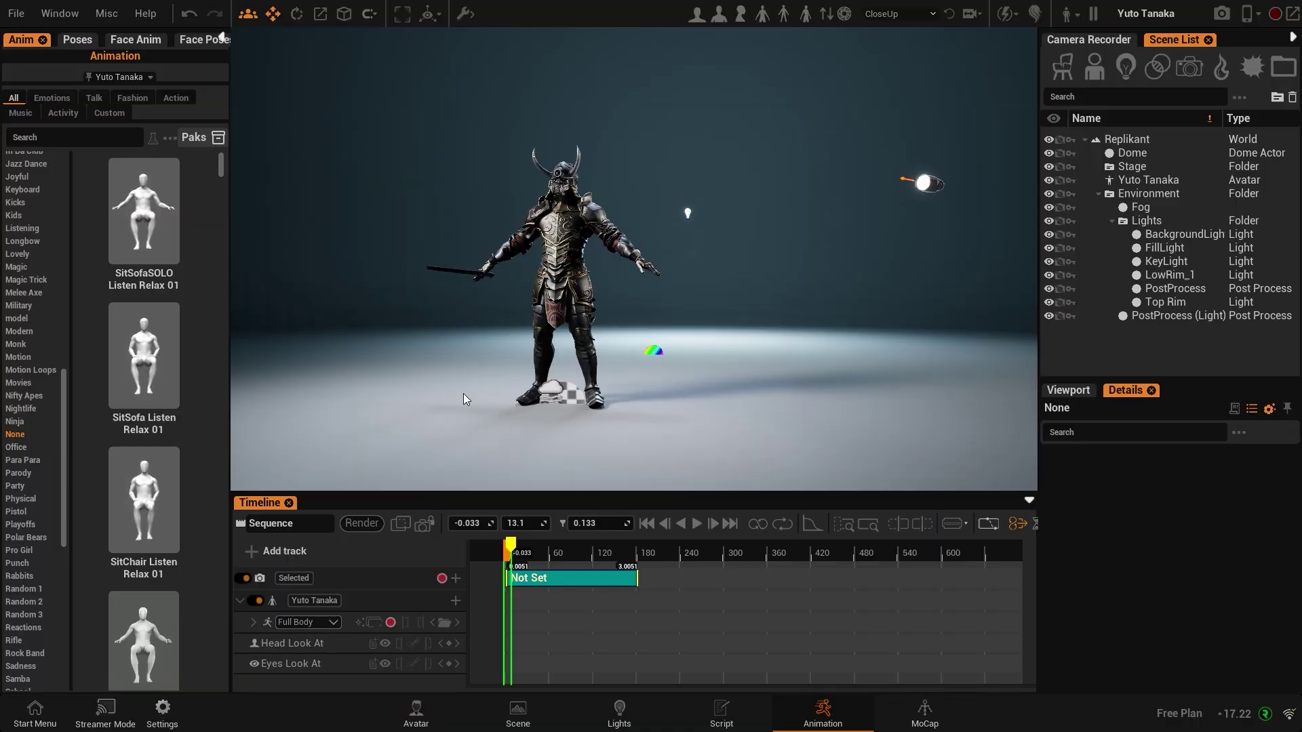
key("alt+Tab")
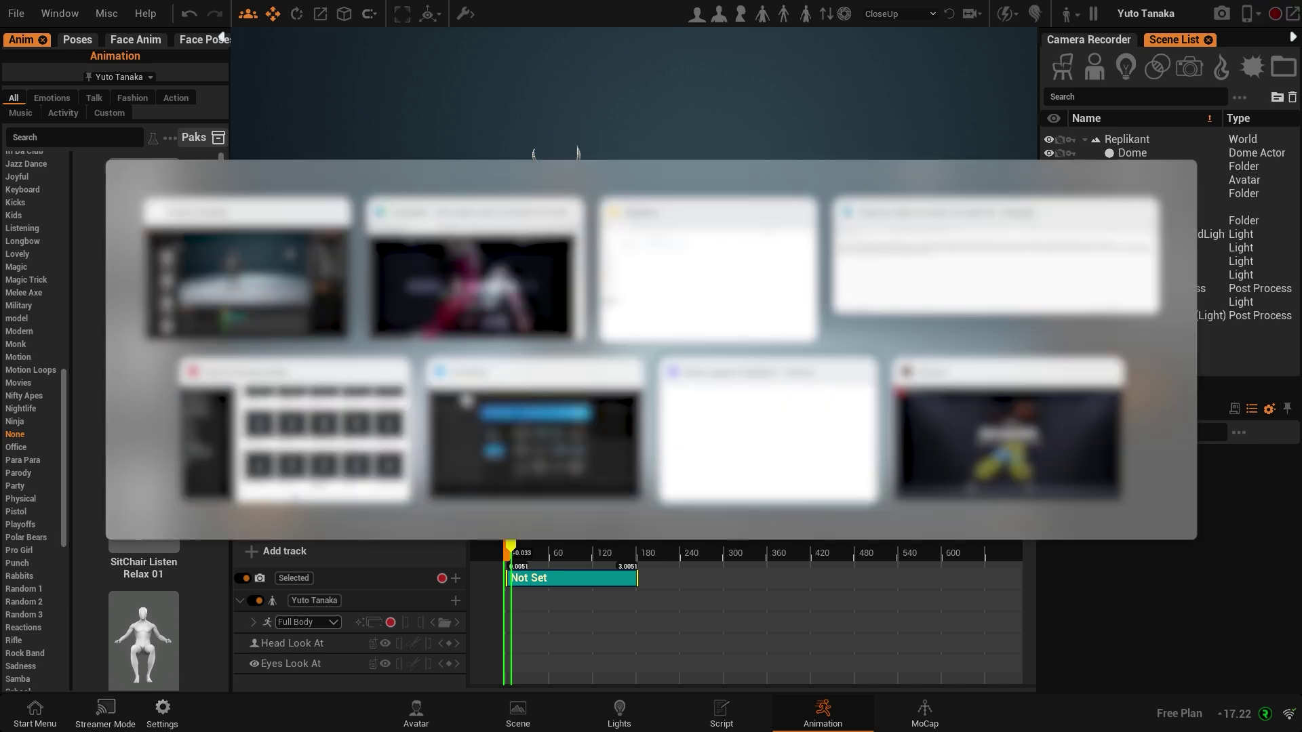
left_click(464, 393)
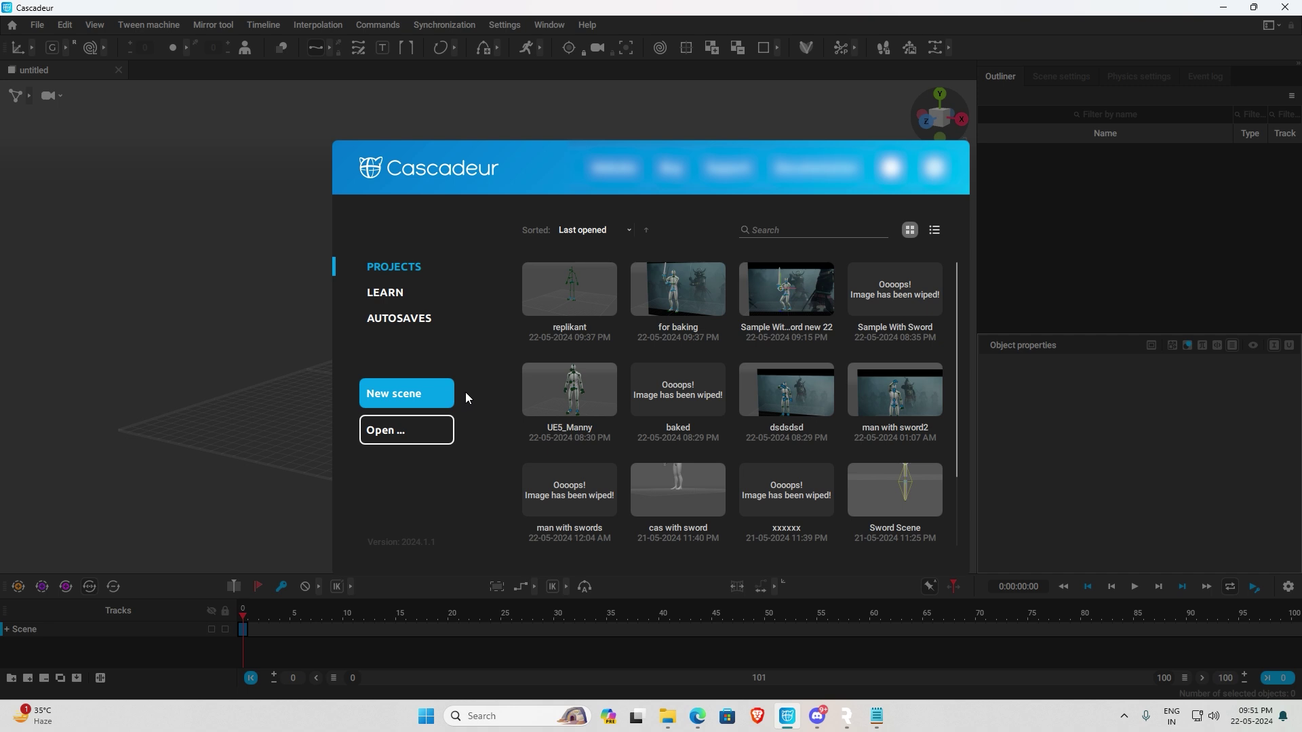
Step: Switch to File Explorer and extract ReplikantTools_v1.00.zip directly into the Replikant folder
key("alt+Tab")
key("Tab")
key("Tab")
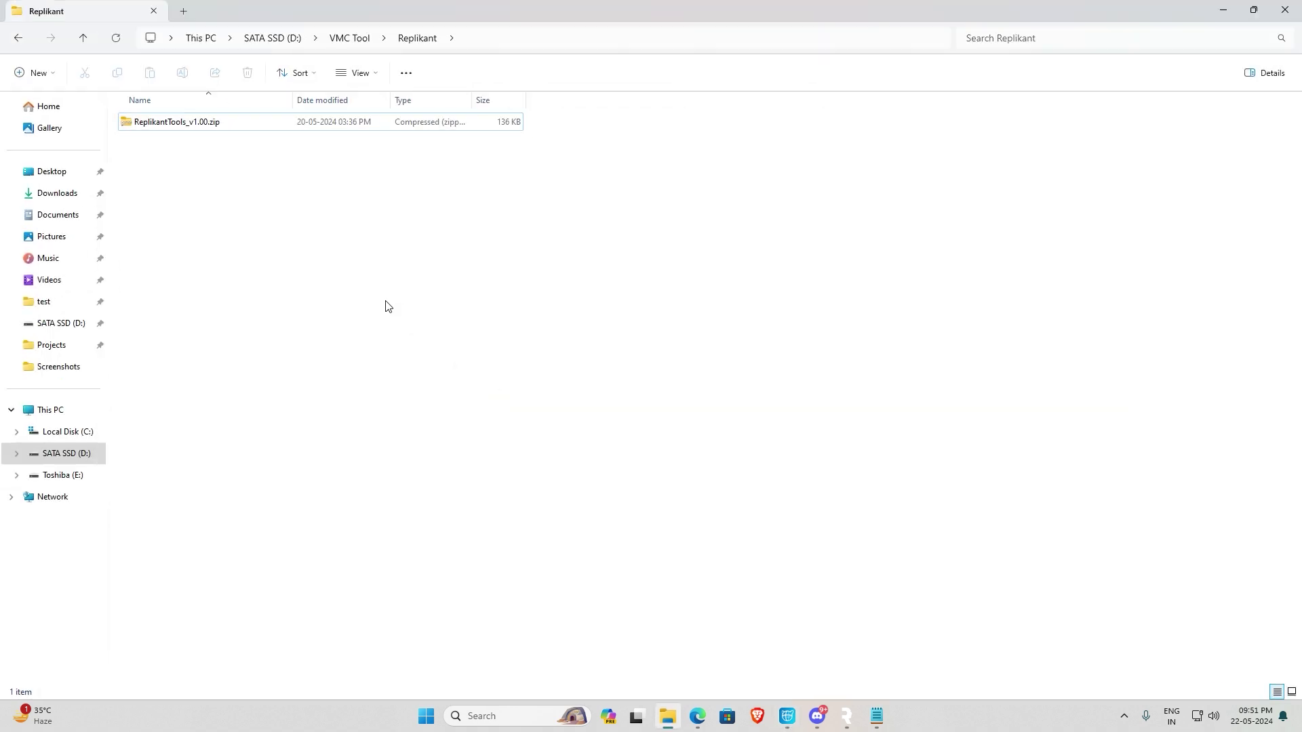
left_click(172, 123)
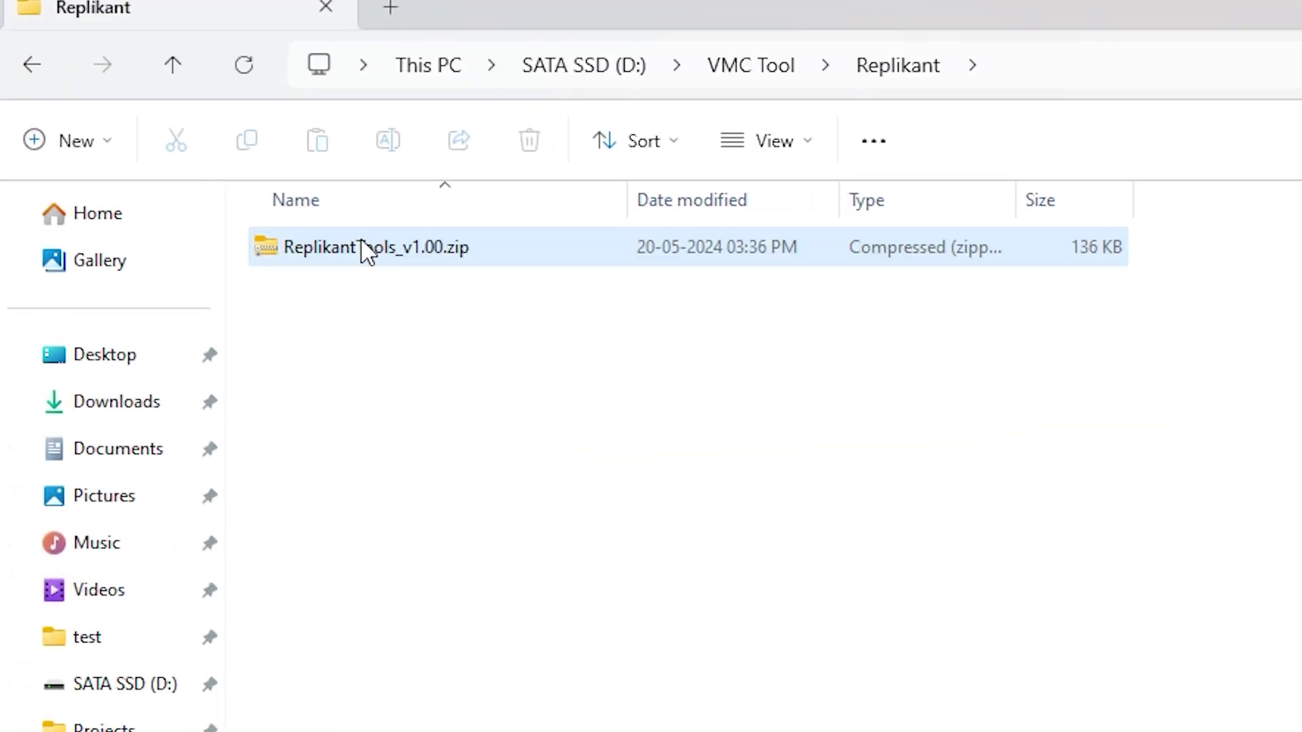
right_click(362, 244)
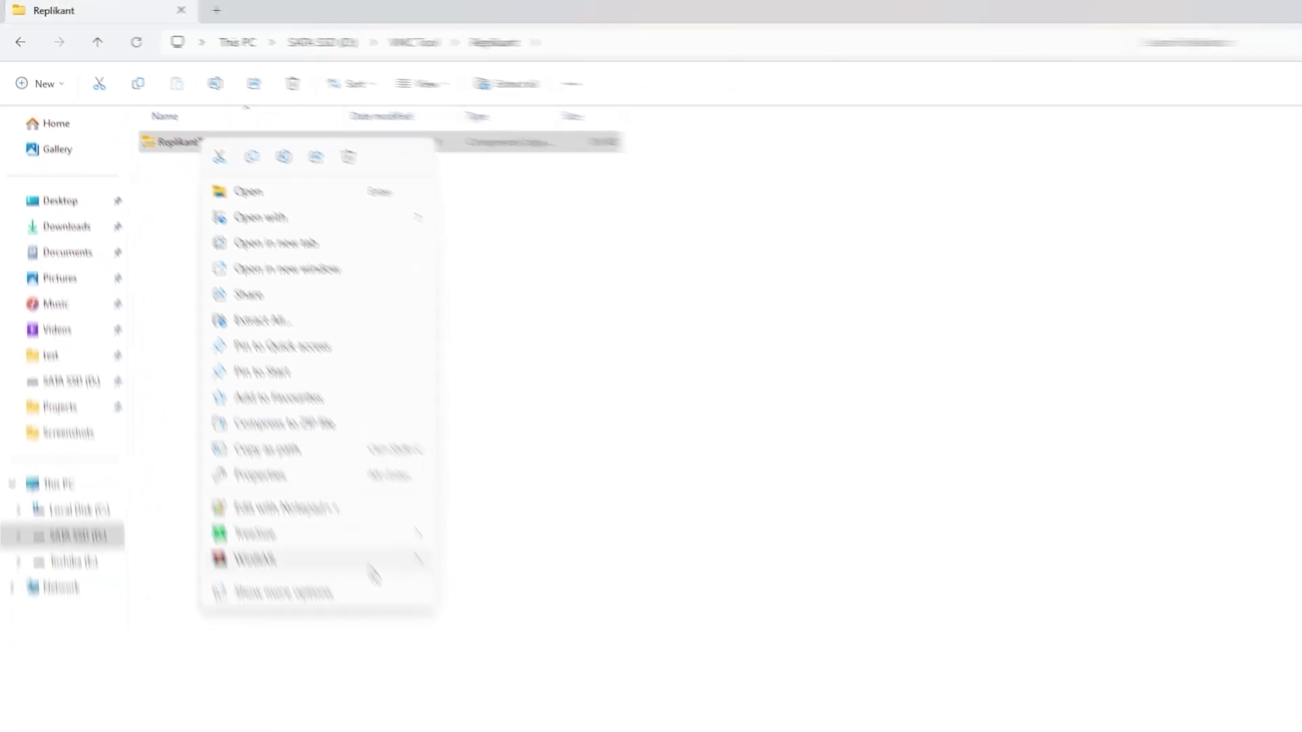
mouse_move(460, 731)
left_click(412, 540)
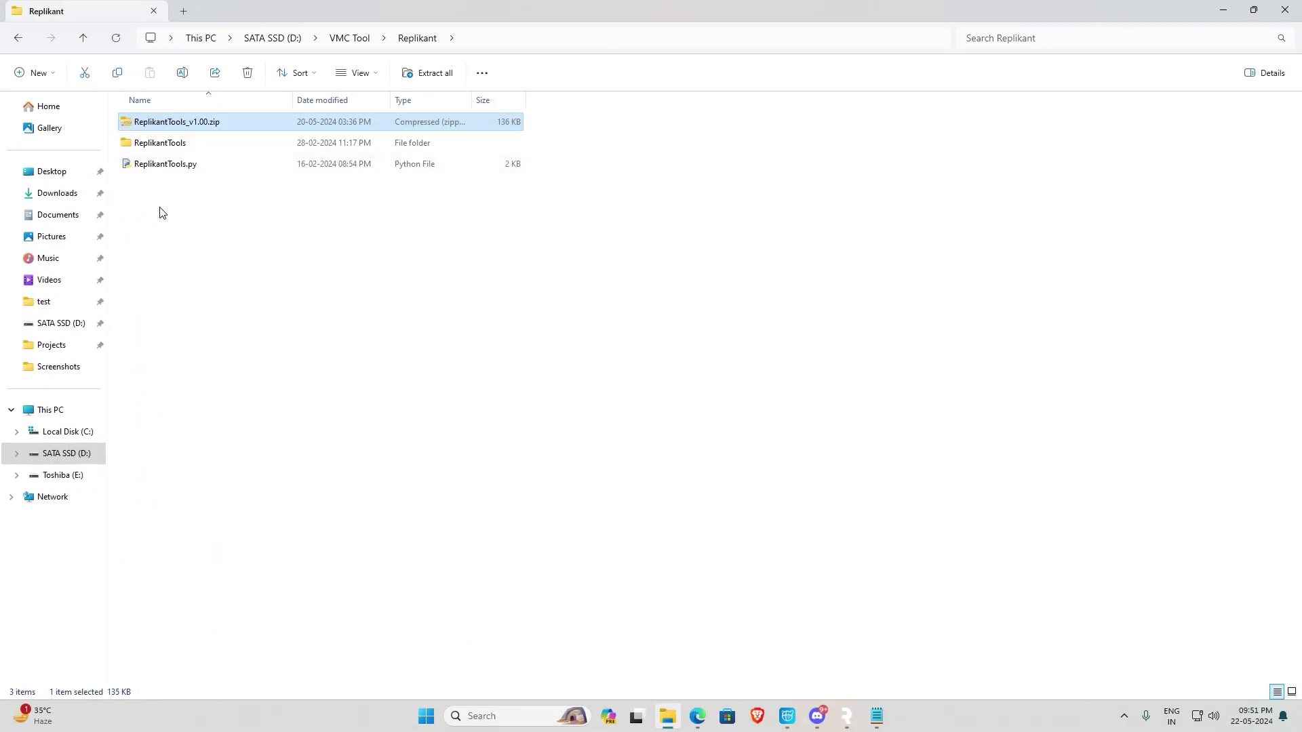
Step: Copy rplk_skeleton.fbx from the extracted ReplikantTools folder
scroll(183, 212, "up", 5, "ctrl")
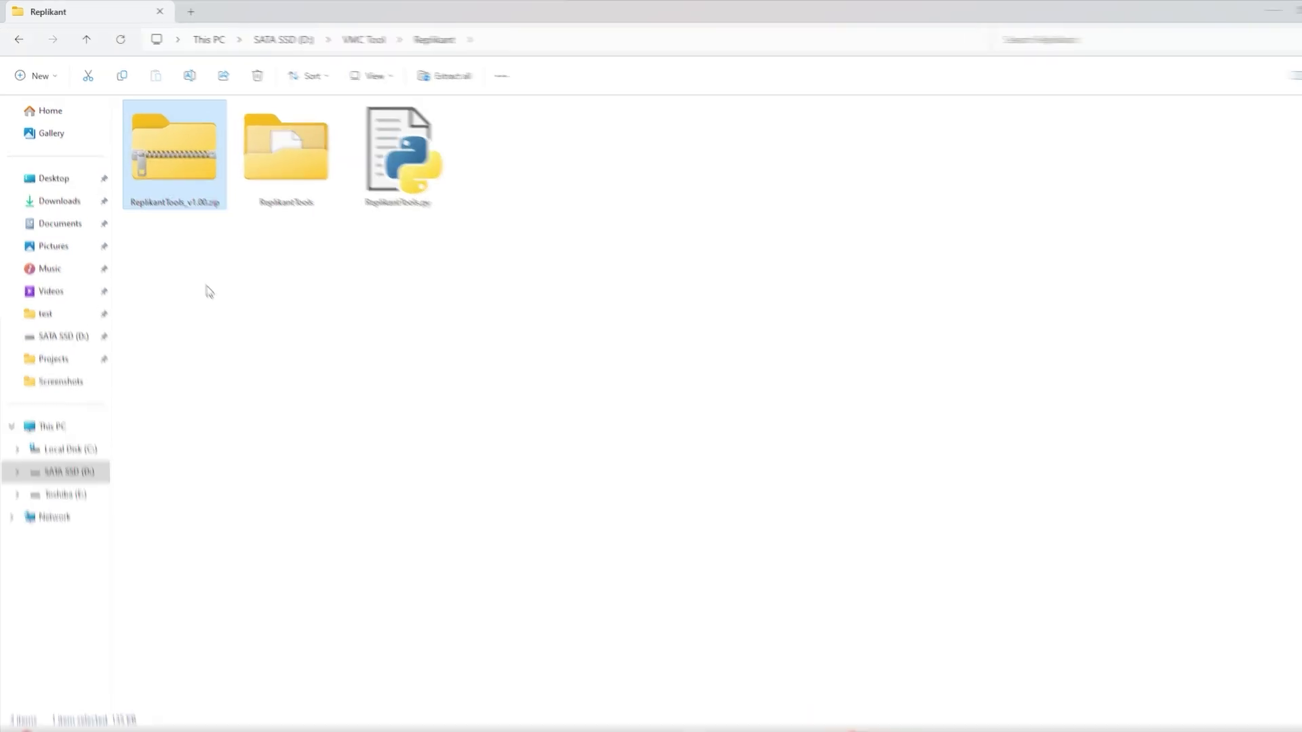
double_click(299, 190)
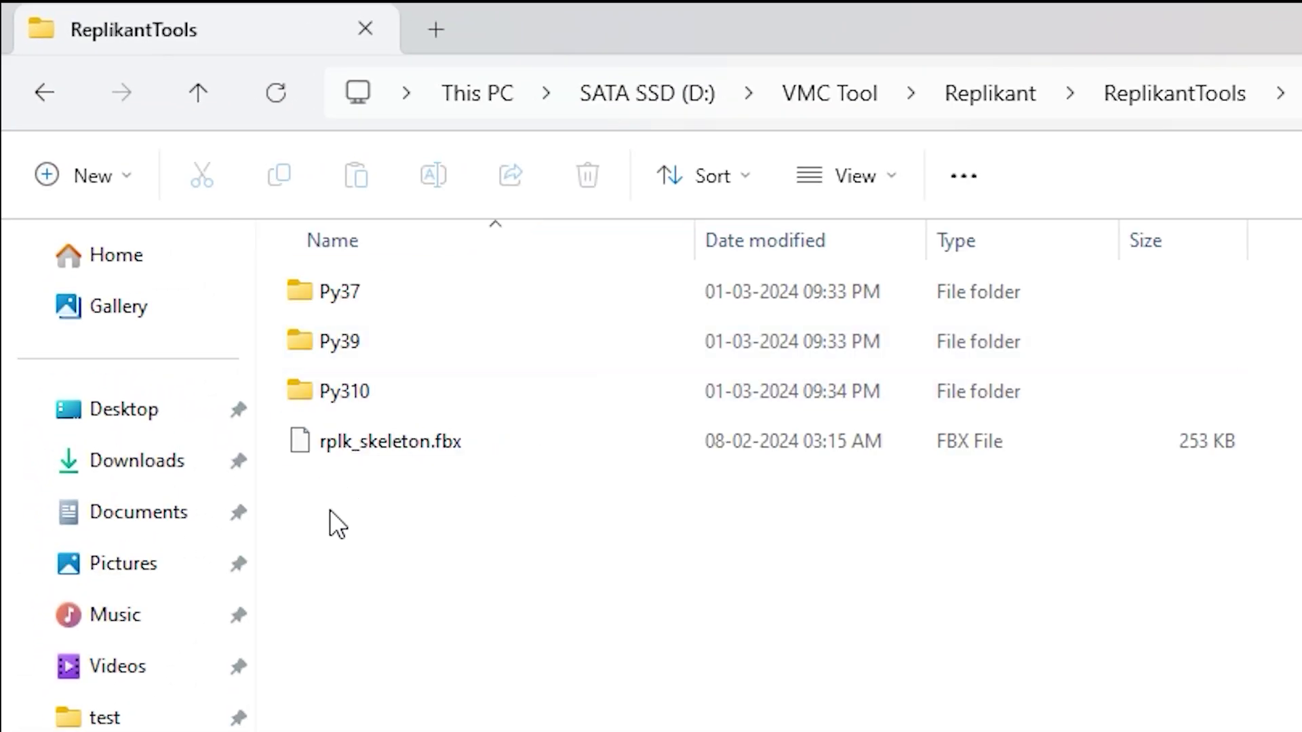
left_click_drag(148, 238, 179, 199)
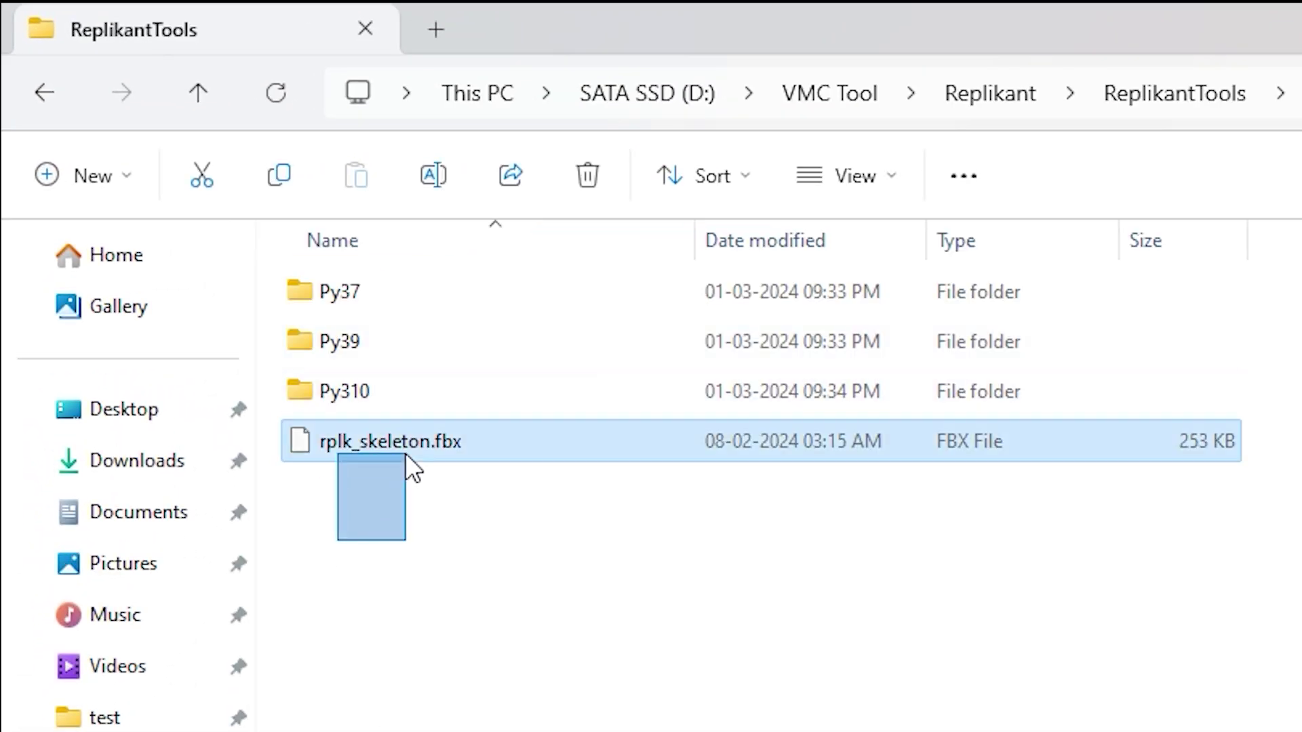
left_click_drag(405, 453, 346, 552)
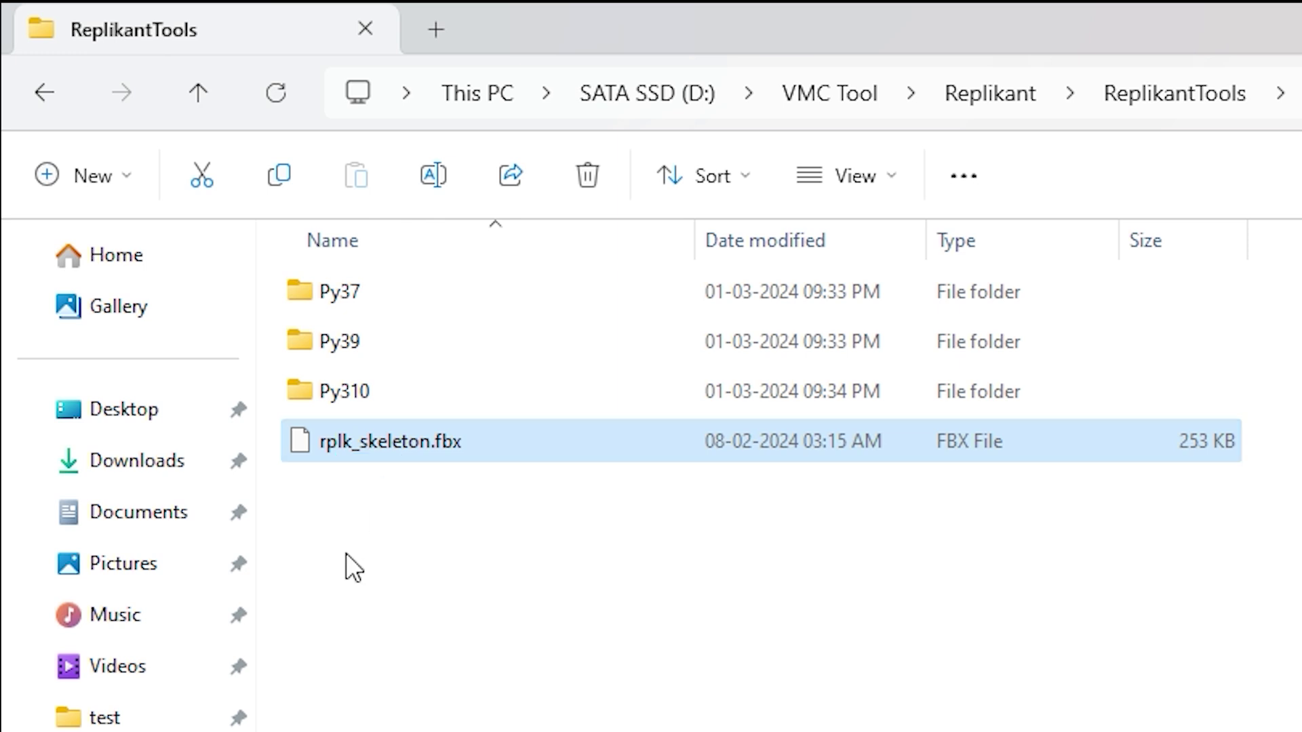
left_click(372, 443)
right_click(380, 445)
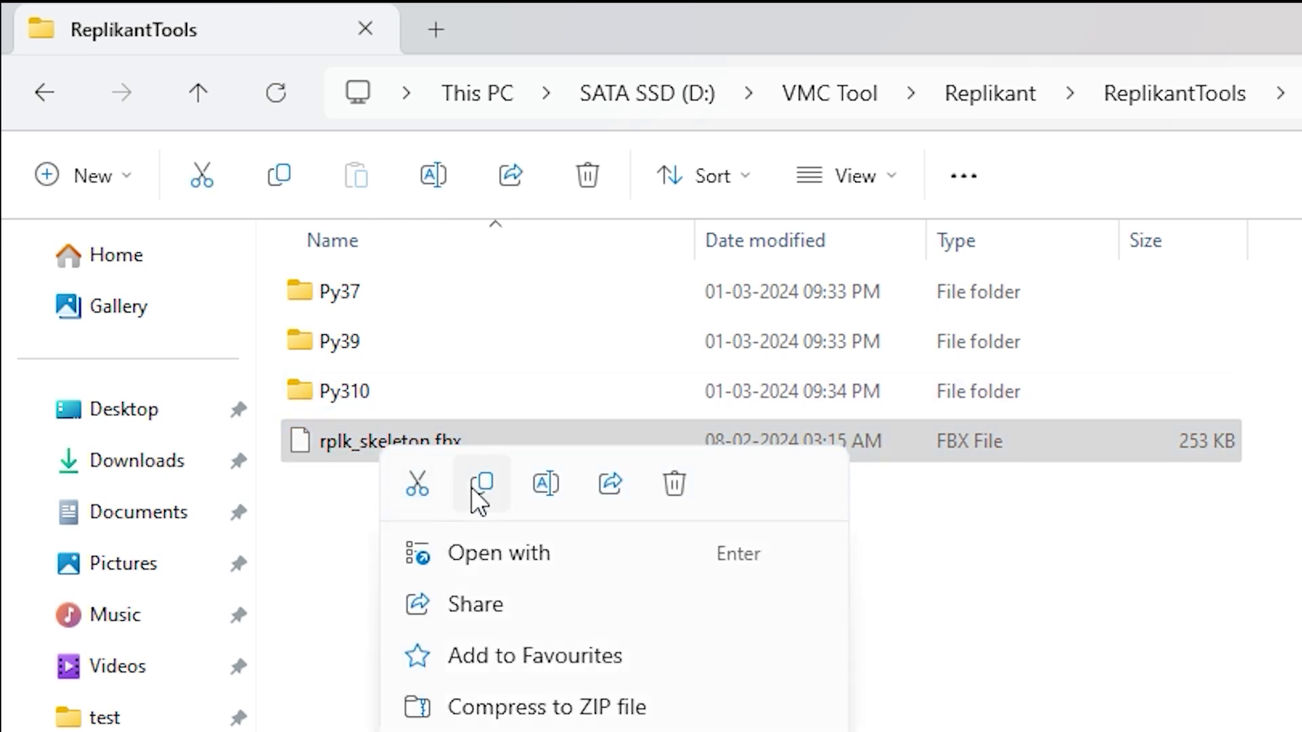
left_click(480, 486)
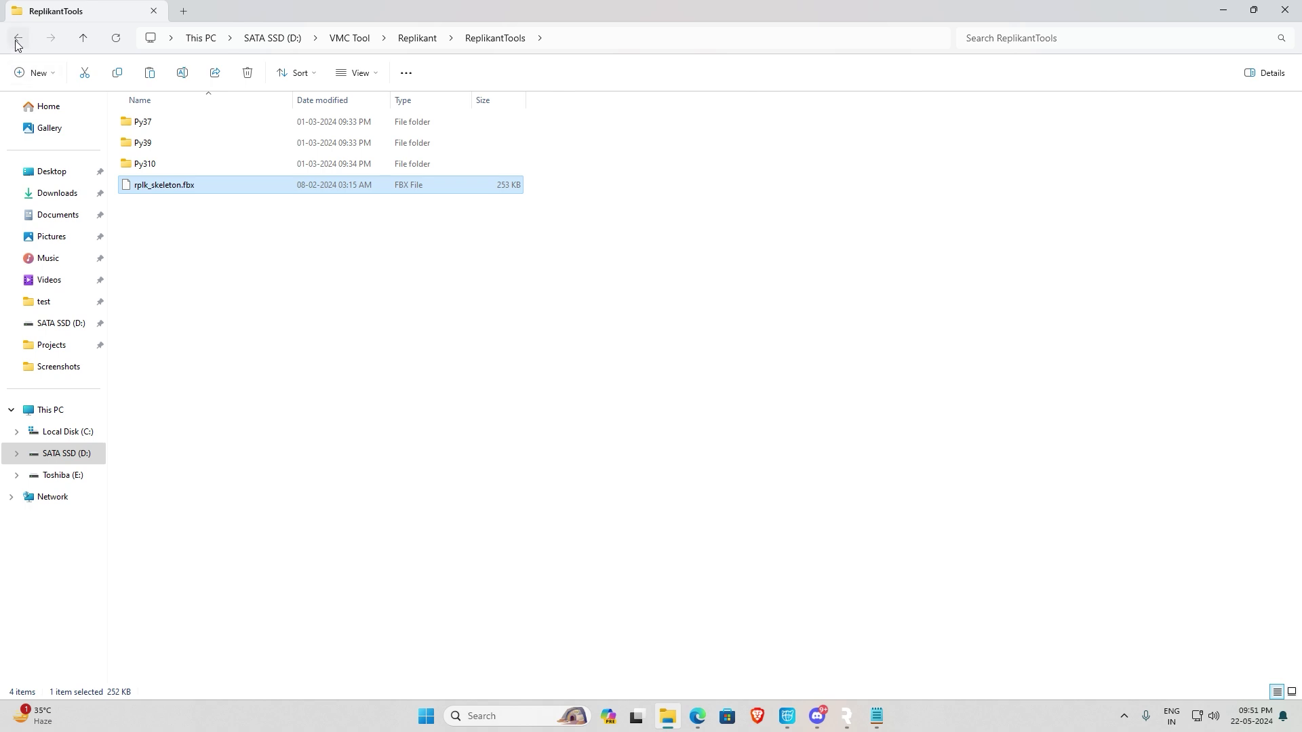
Step: Paste rplk_skeleton.fbx into the parent Replikant folder and delete the ReplikantTools folder and ReplikantTools.py
left_click(18, 39)
right_click(322, 263)
left_click(332, 273)
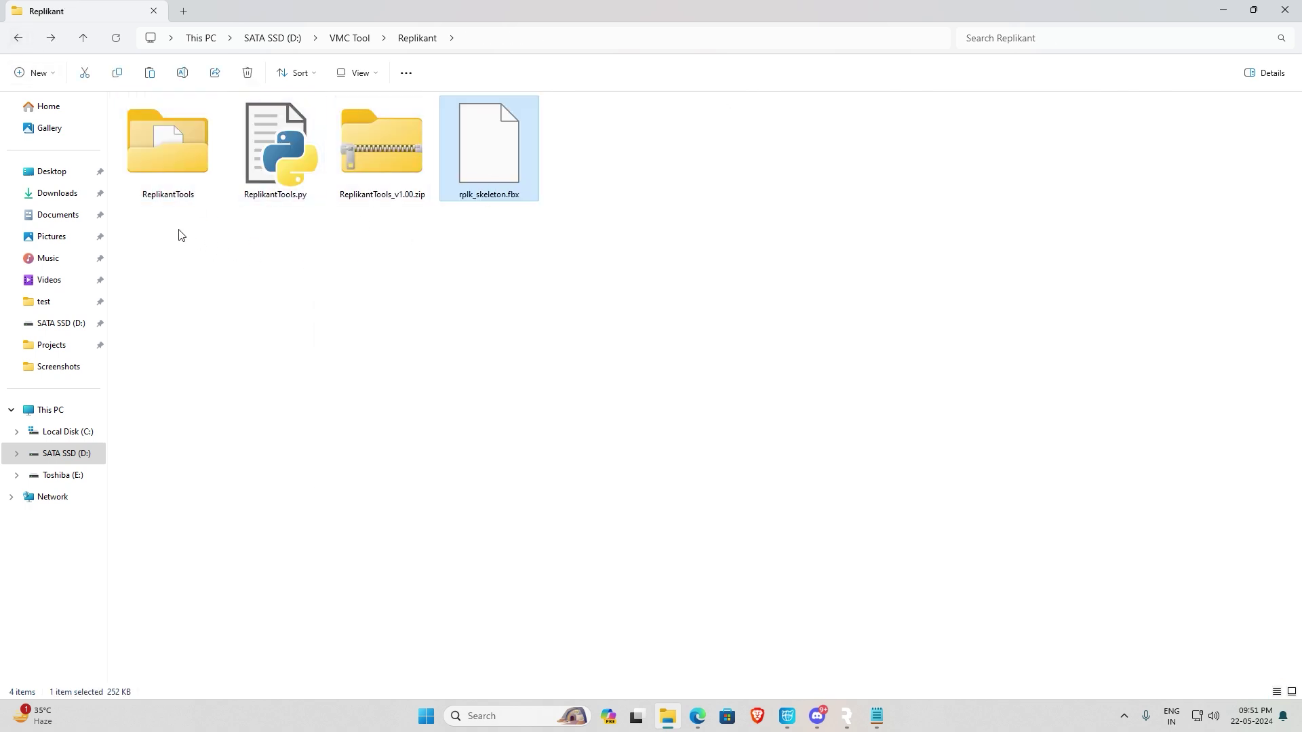
left_click_drag(181, 234, 277, 154)
key("Delete")
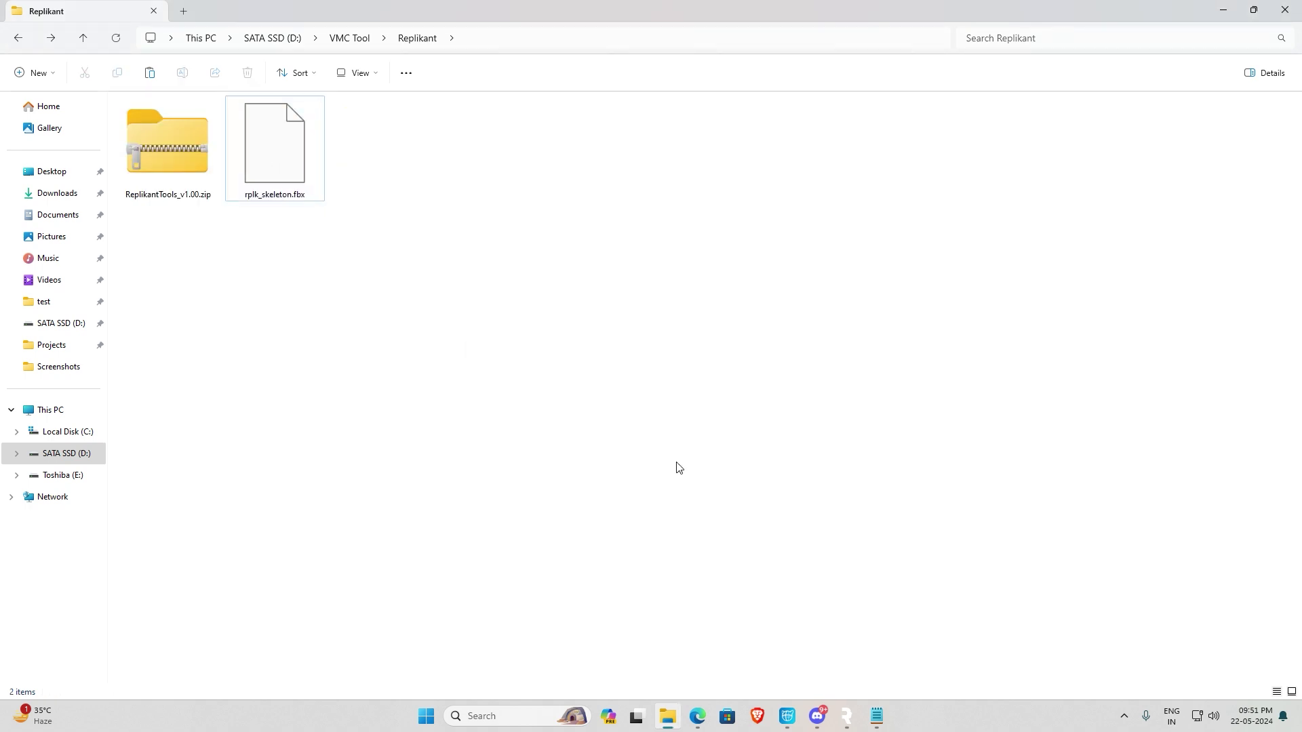
Step: Switch to Cascadeur and import rplk_skeleton.fbx from the Replikant folder into the empty scene
left_click(791, 723)
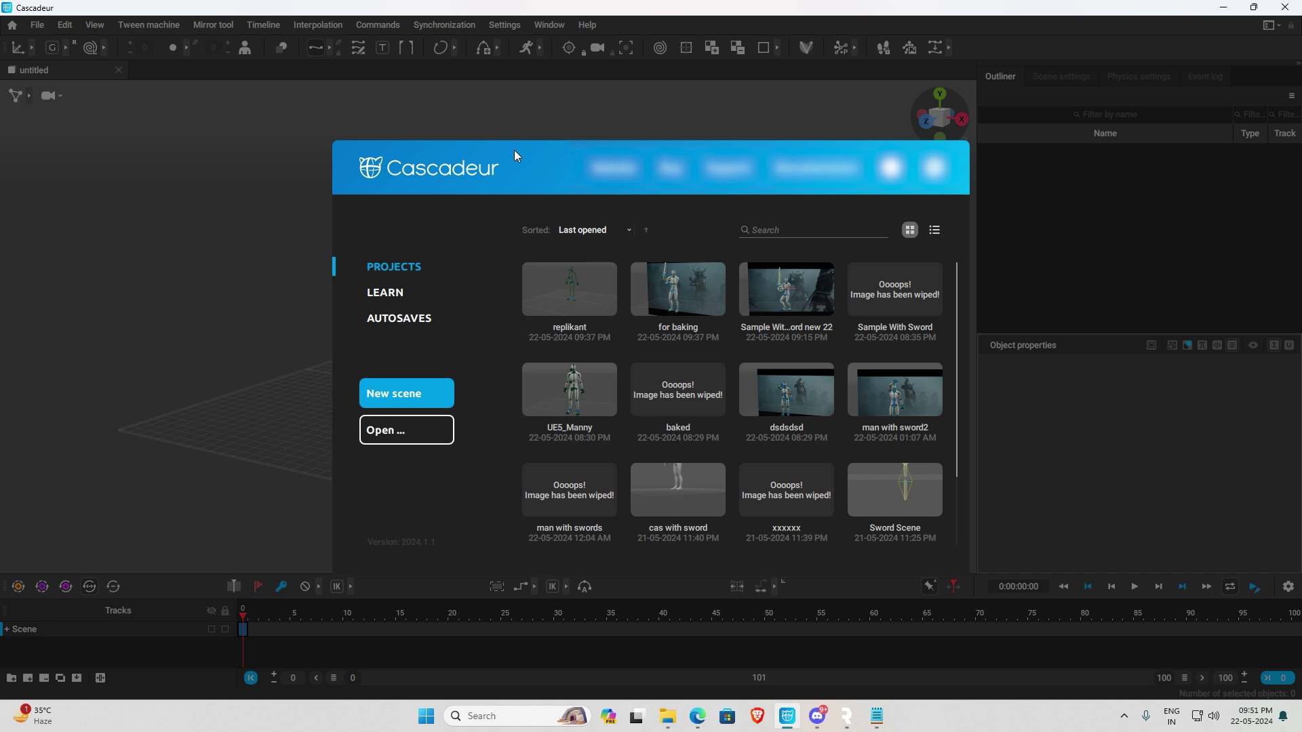
left_click(244, 222)
left_click(37, 24)
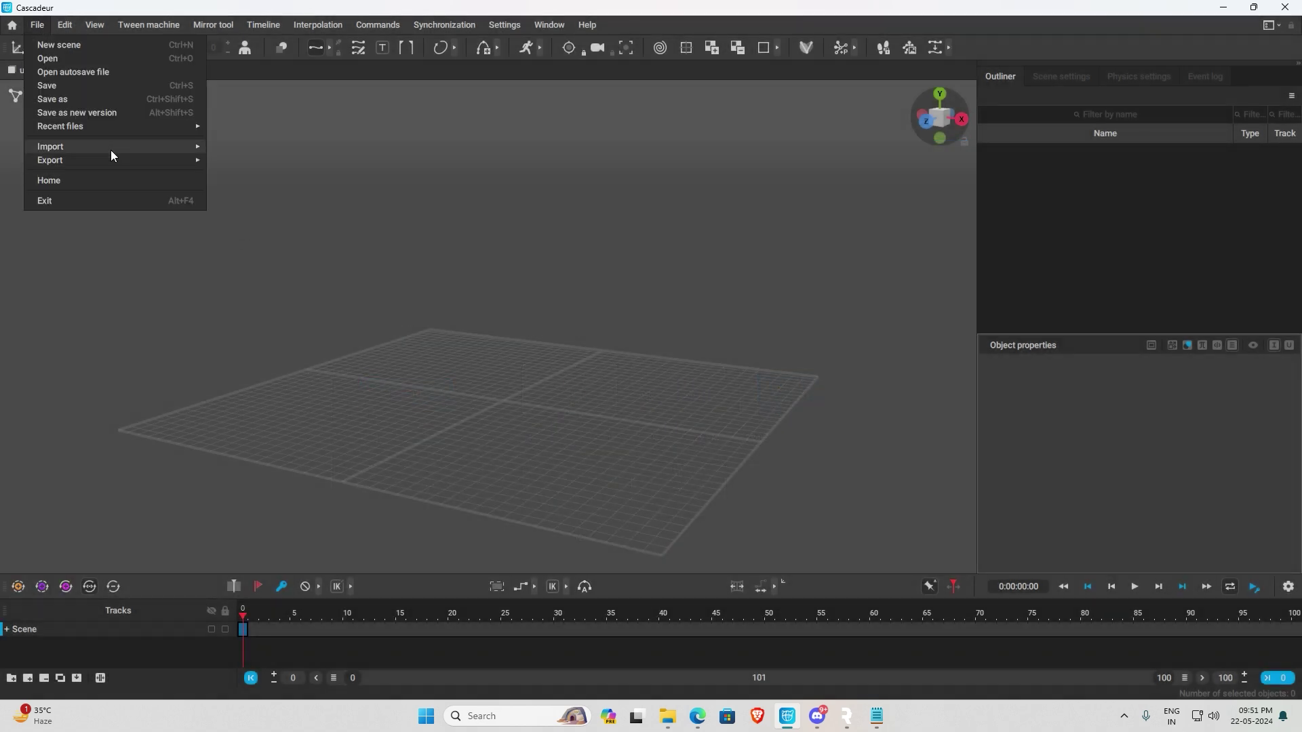
left_click(384, 169)
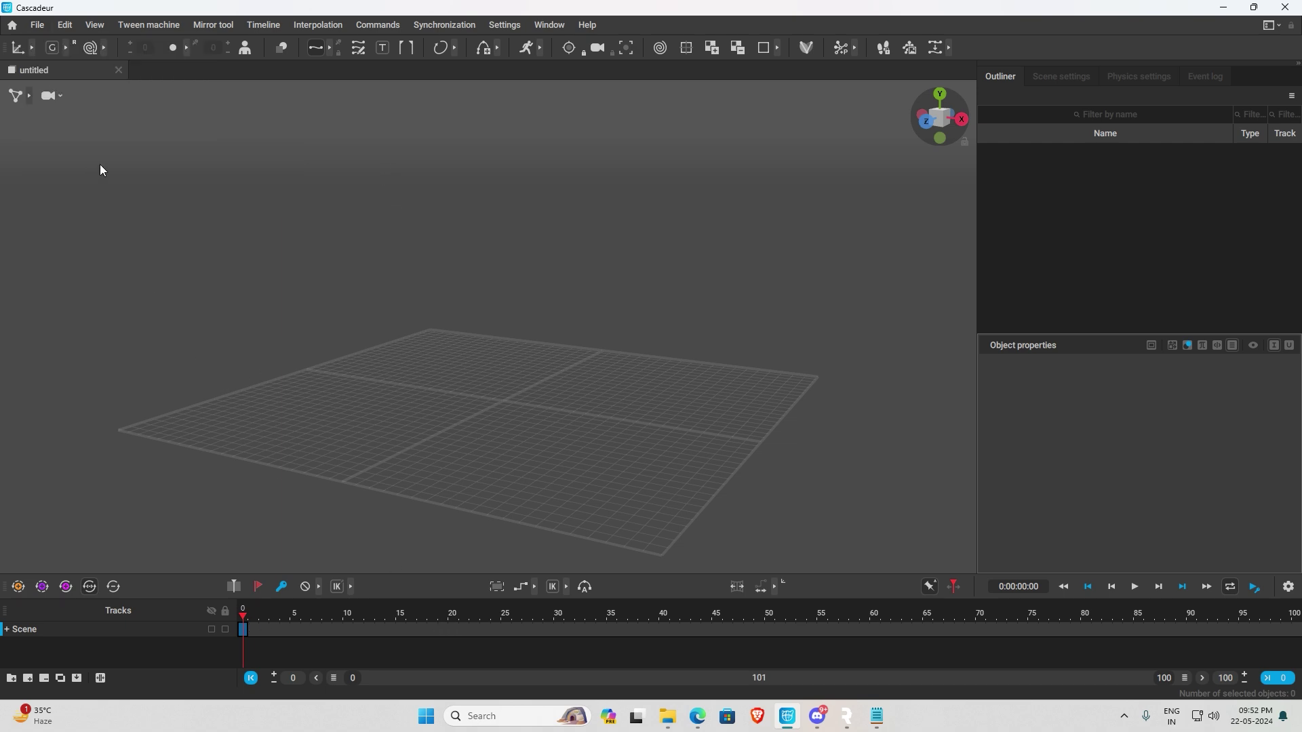
left_click(668, 716)
left_click_drag(556, 24, 835, 291)
left_click_drag(563, 462, 247, 411)
left_click_drag(838, 289, 393, 394)
left_click(1044, 394)
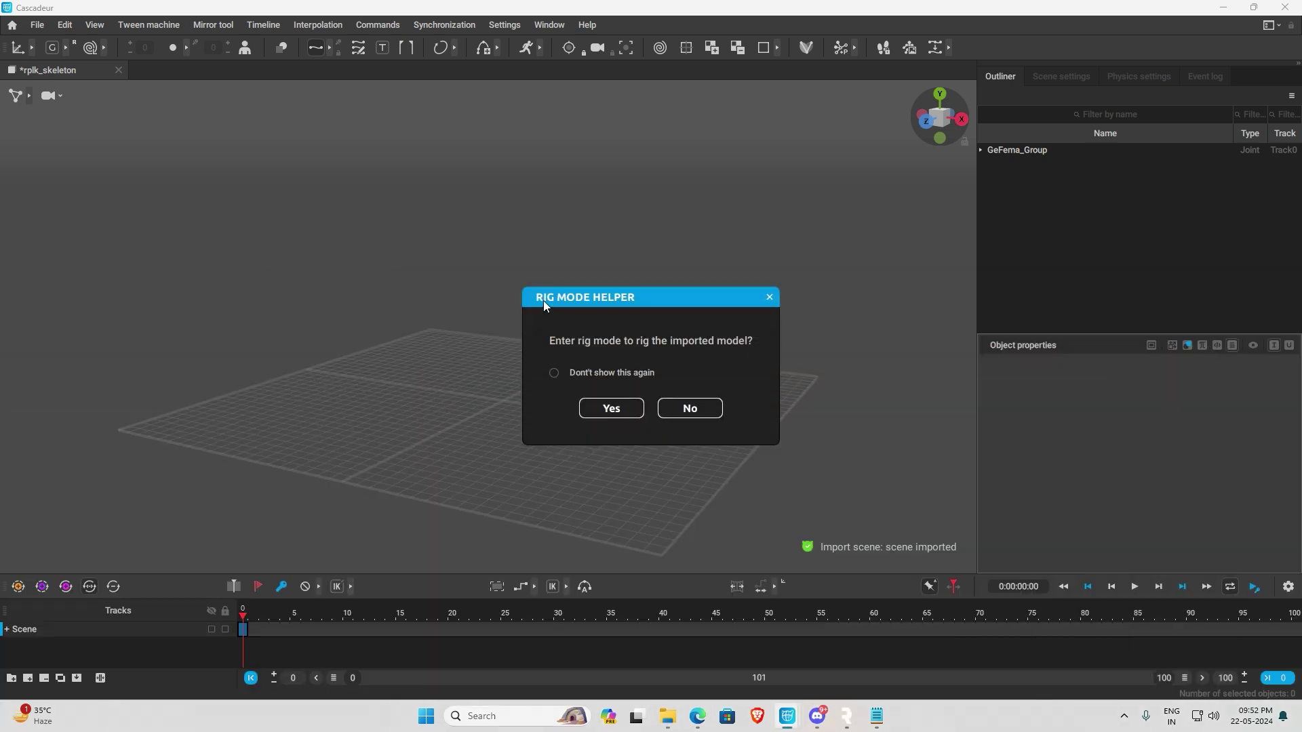
Step: Rig the imported skeleton in rig mode with the quick rigging tool, adding the rig elements and generating the rig
left_click(610, 409)
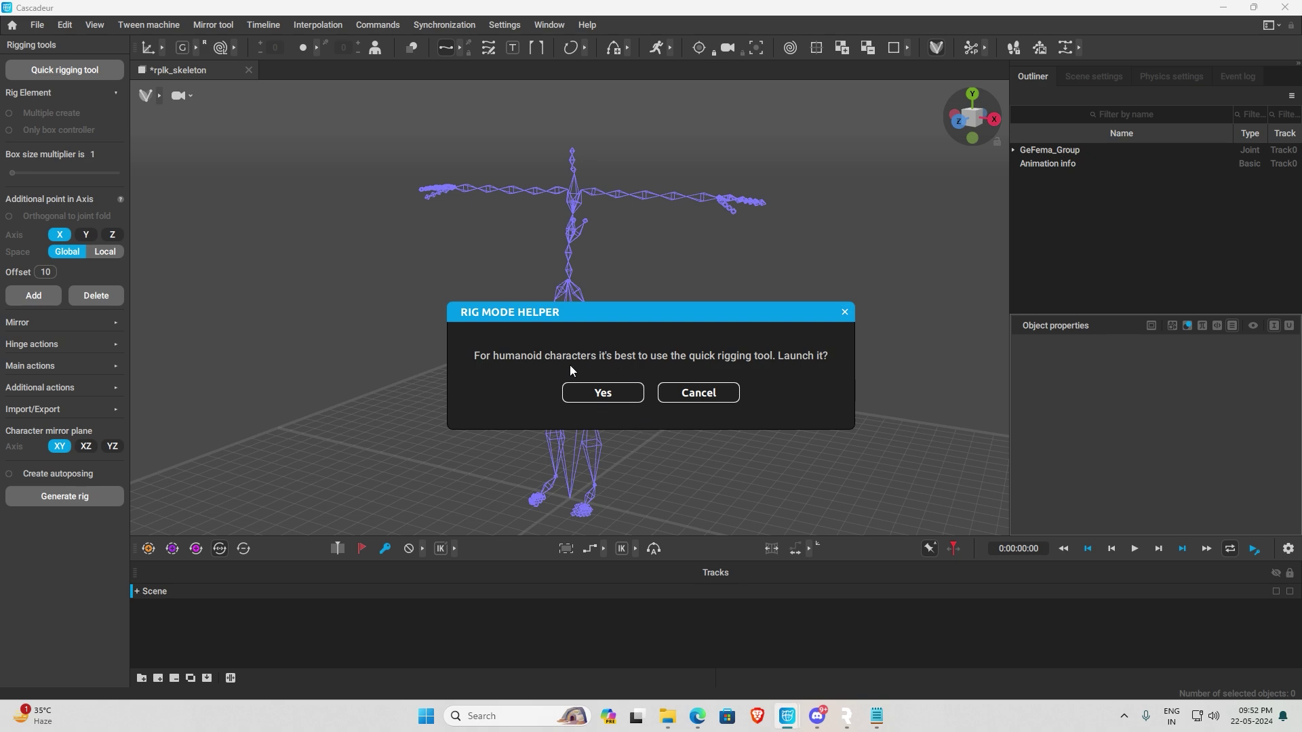
left_click(607, 396)
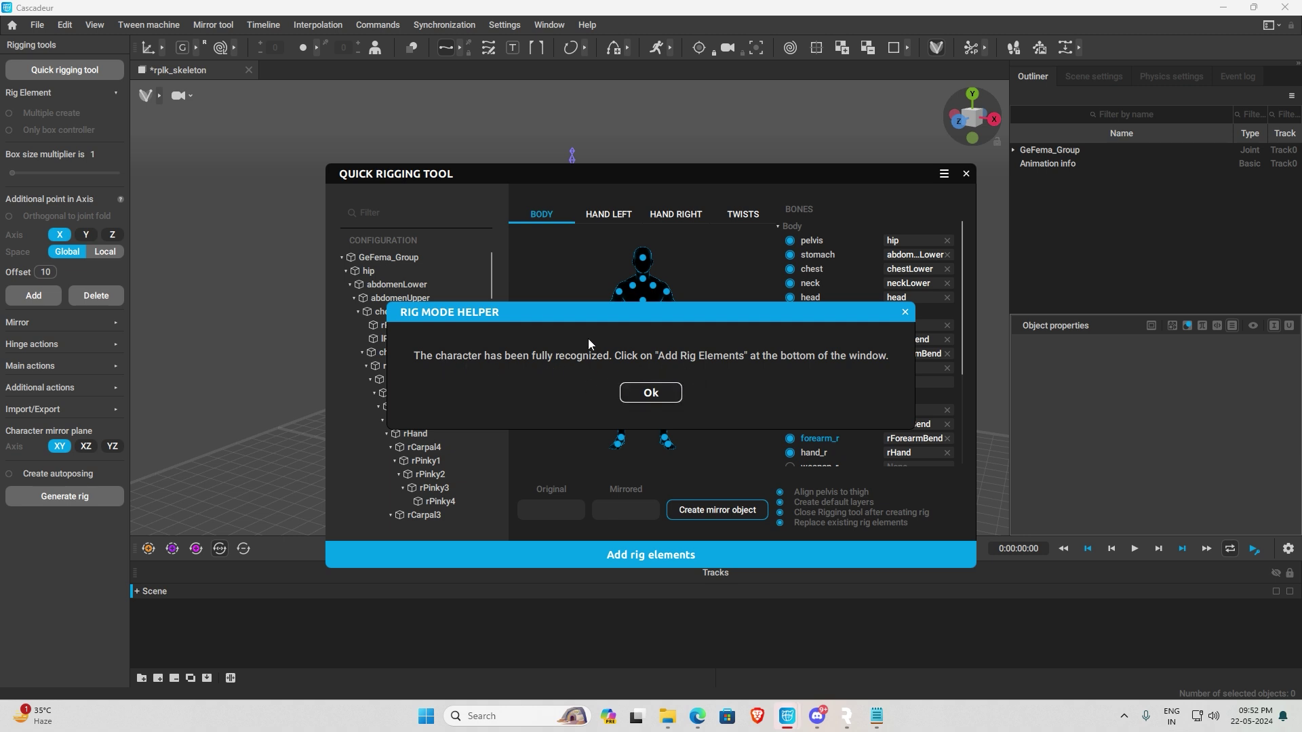
left_click(646, 395)
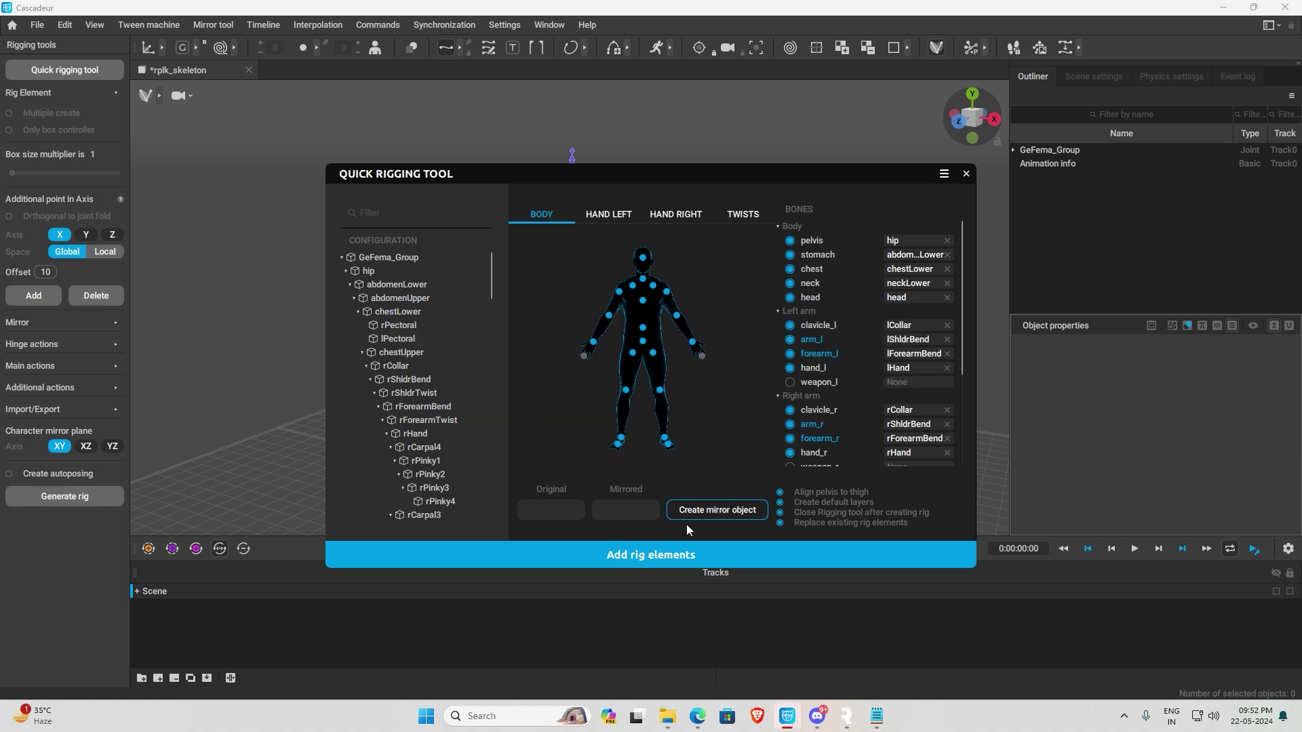
left_click(603, 555)
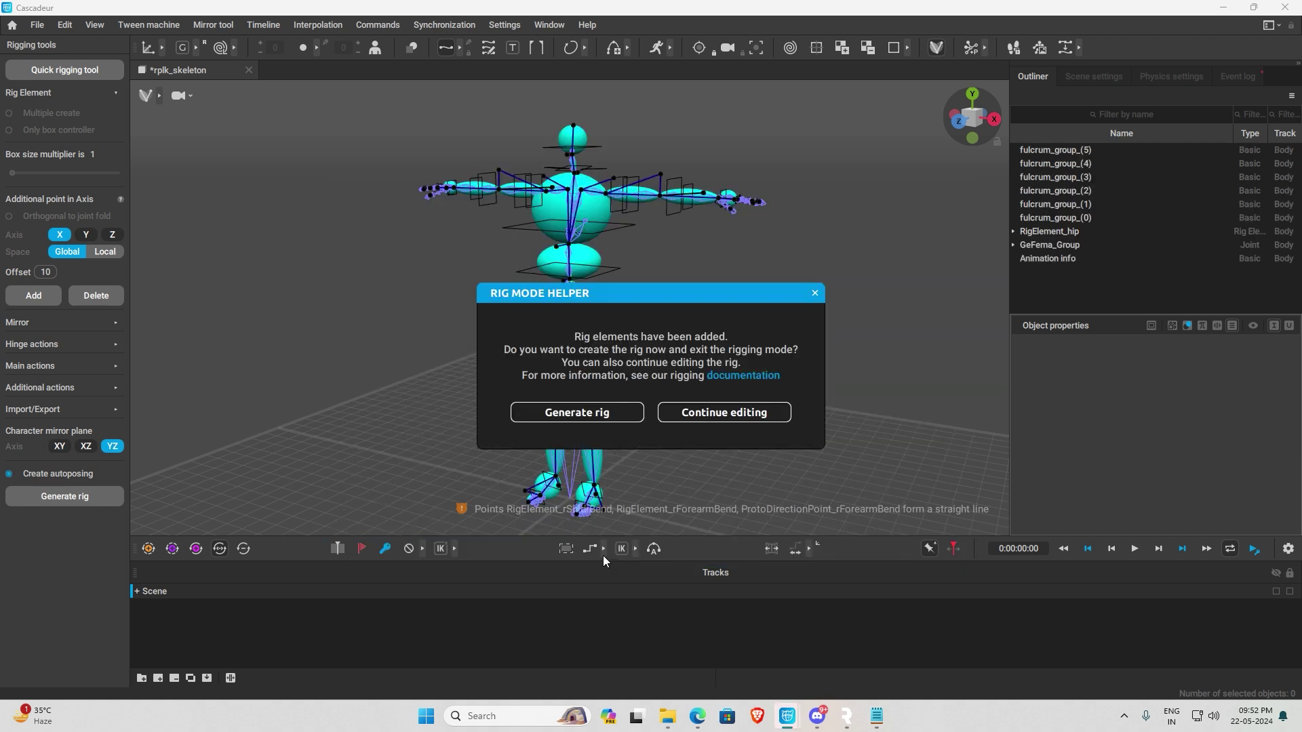
left_click(571, 417)
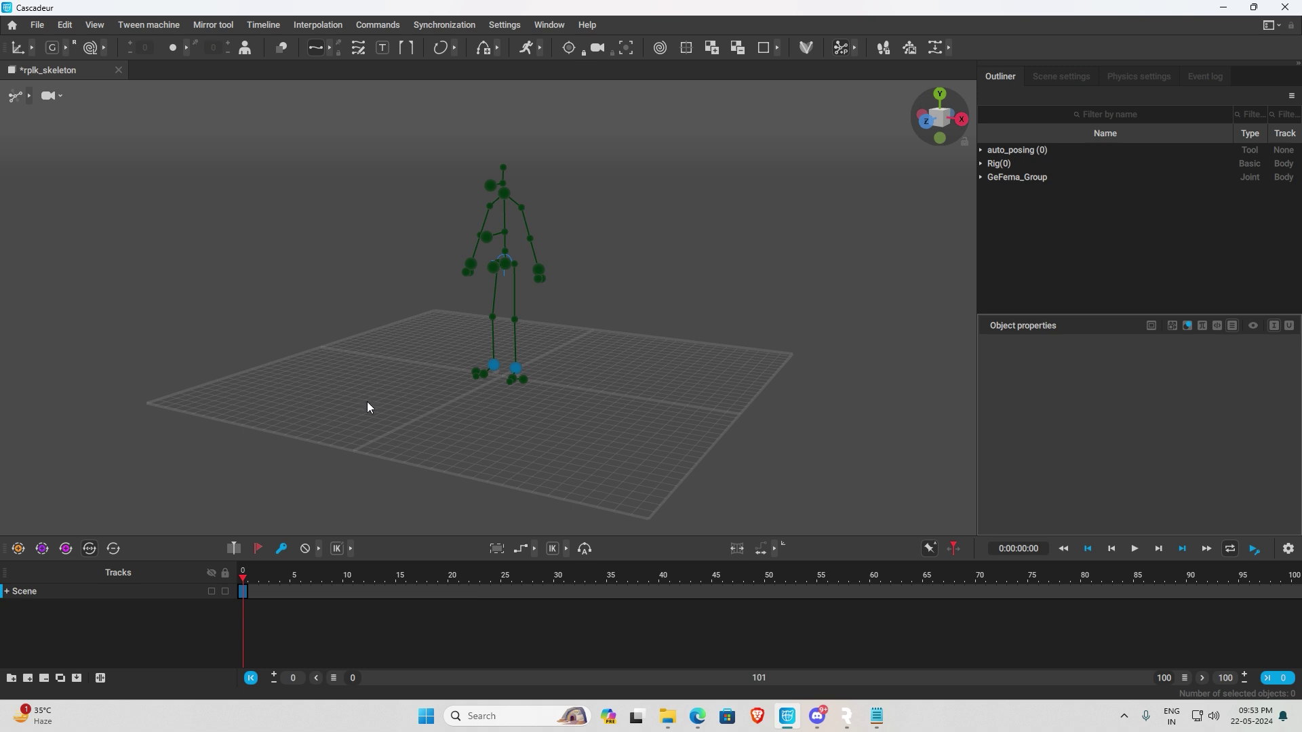
Step: Change the viewport mode to display the rigged character's joints instead of the autoposing controllers
left_click(31, 98)
left_click(91, 99)
left_click(76, 94)
left_click(112, 96)
scroll(532, 223, "up", 5)
right_click_drag(655, 272, 578, 319)
scroll(579, 320, "down", 3)
right_click_drag(717, 267, 611, 305)
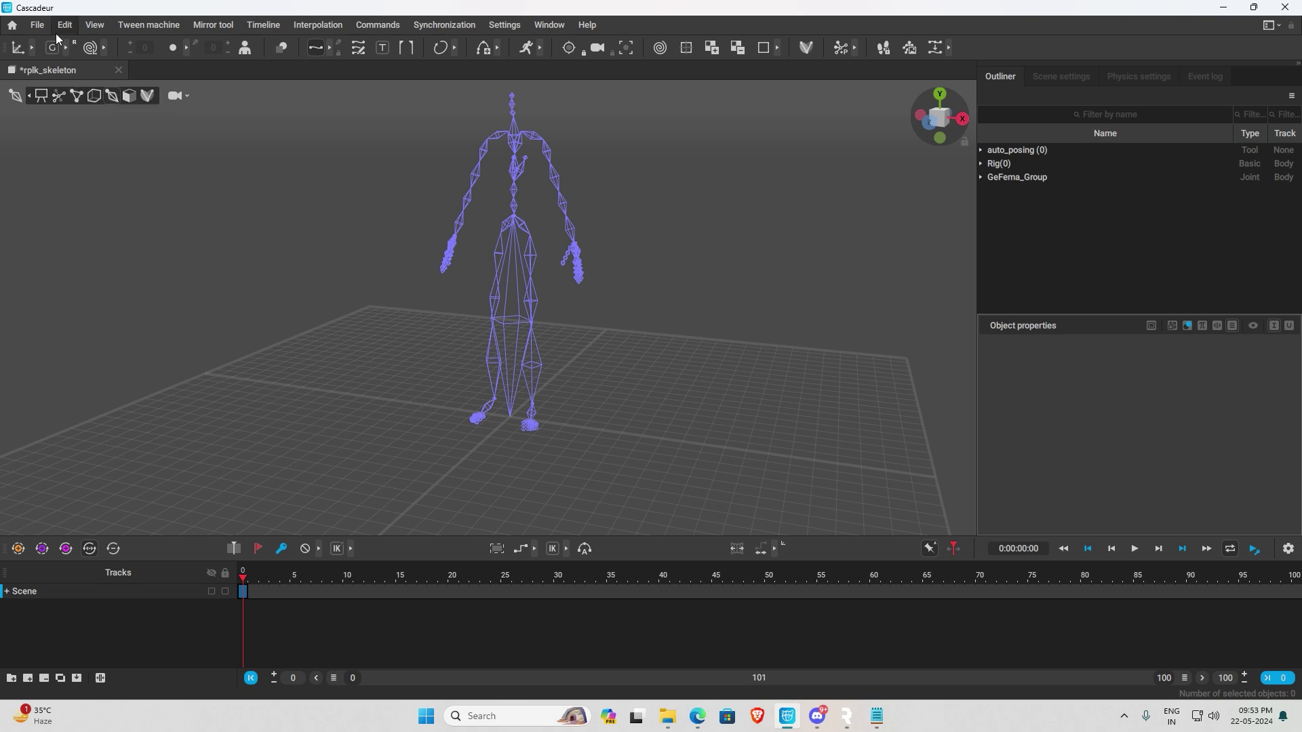
Step: Save the rigged scene as "Replinat Sample reuse" in the Replikant folder as a Cascadeur project file
left_click(38, 25)
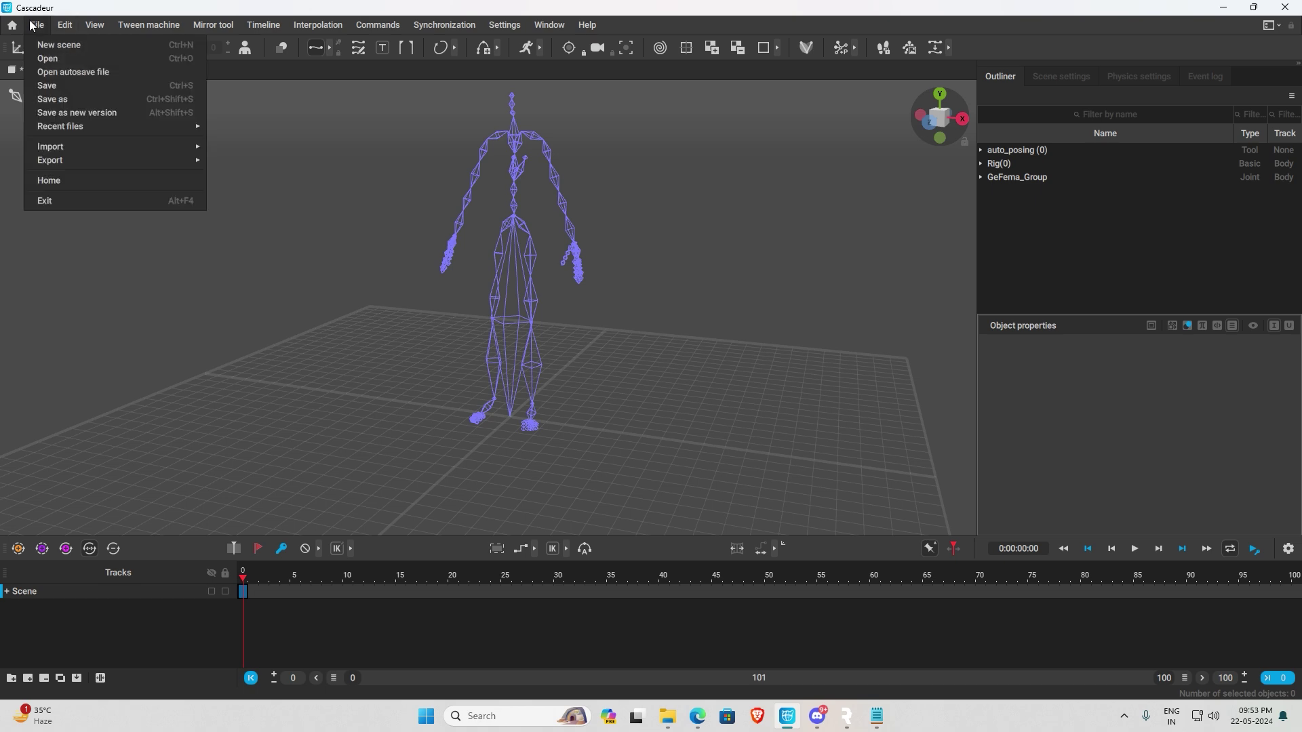
left_click(69, 85)
double_click(278, 282)
type("Re")
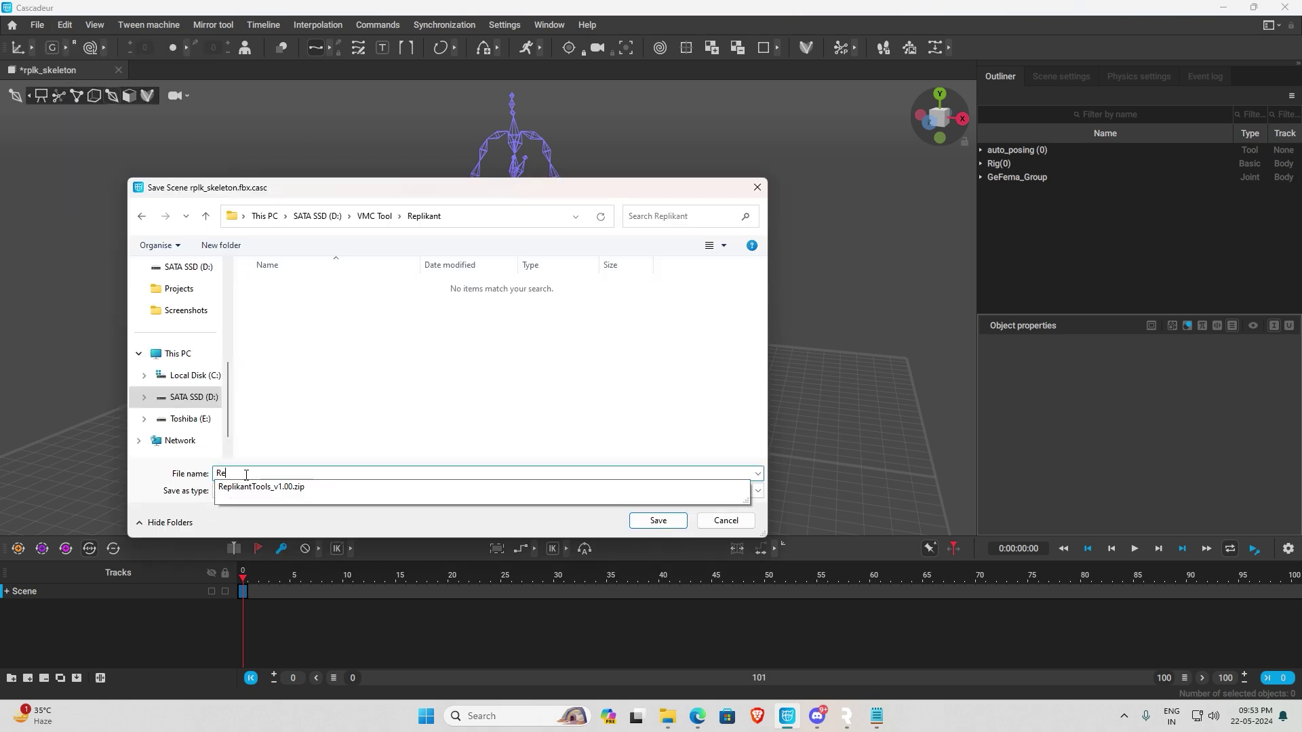
type("plinat Sam")
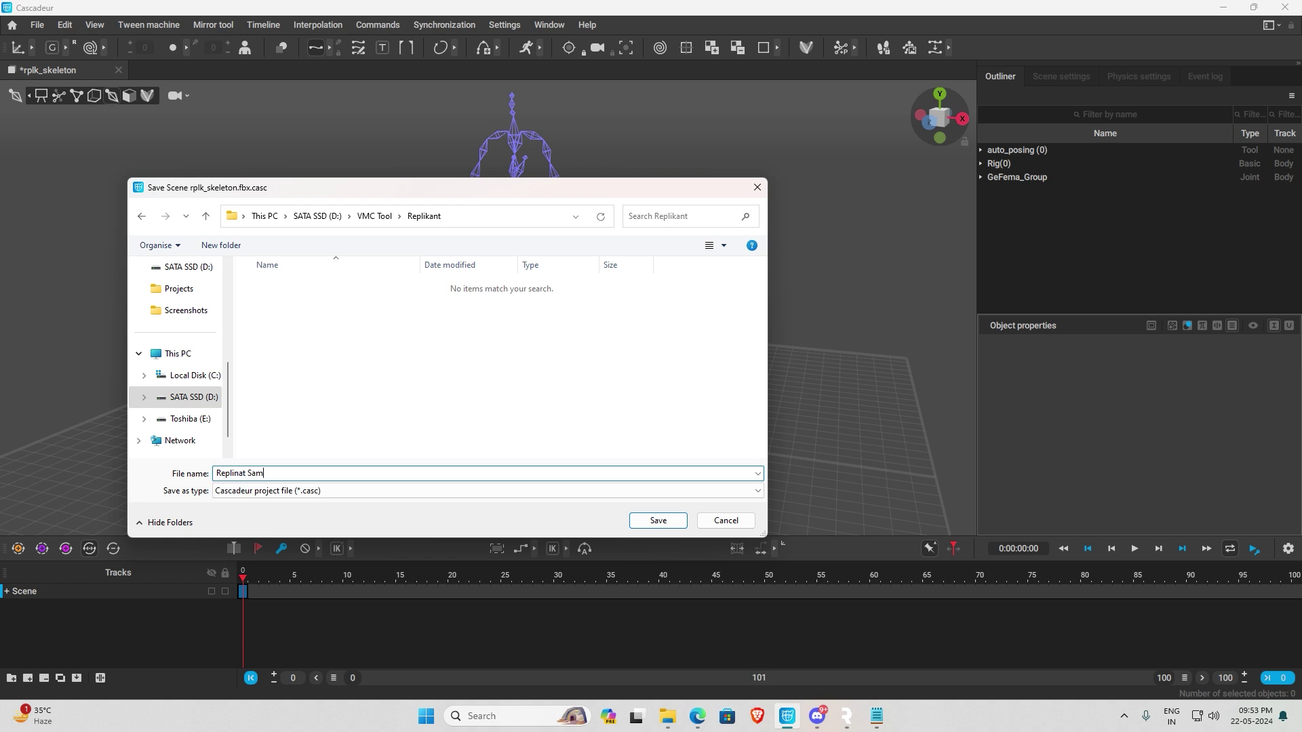
type("ple reuse")
left_click(641, 520)
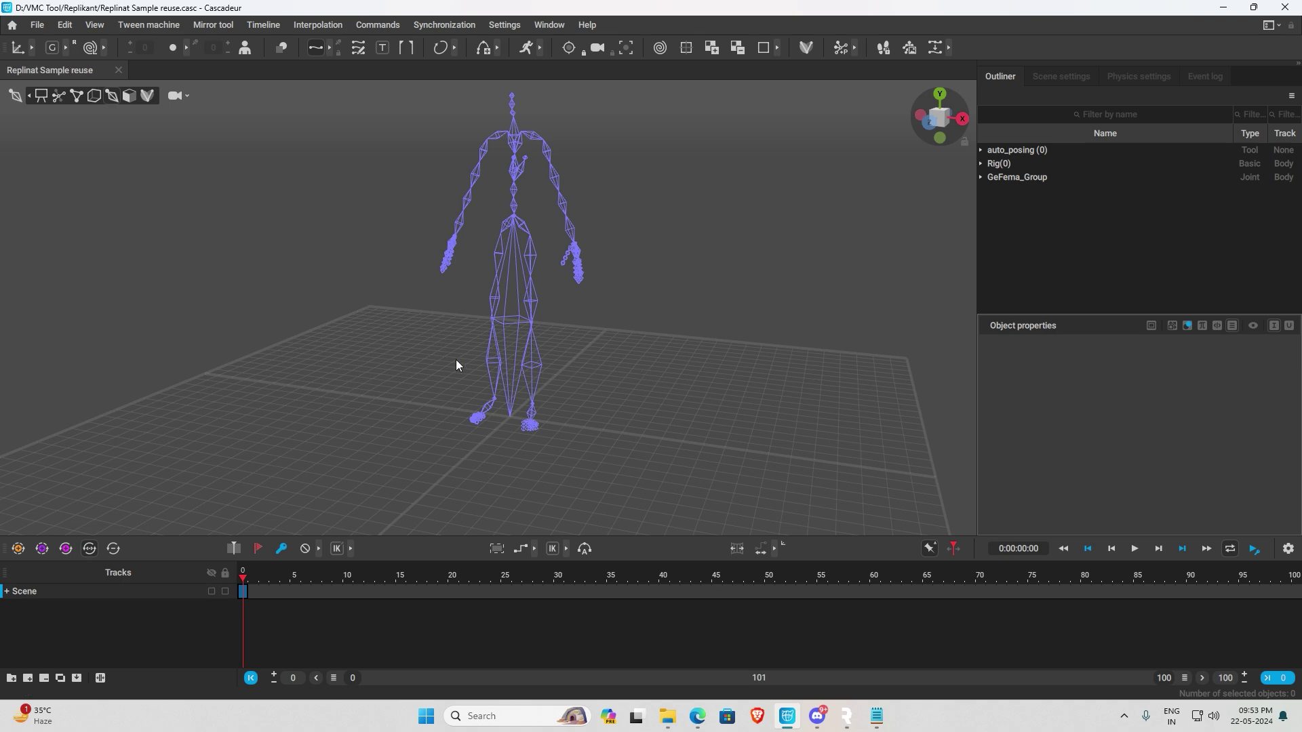
scroll(587, 341, "down", 3)
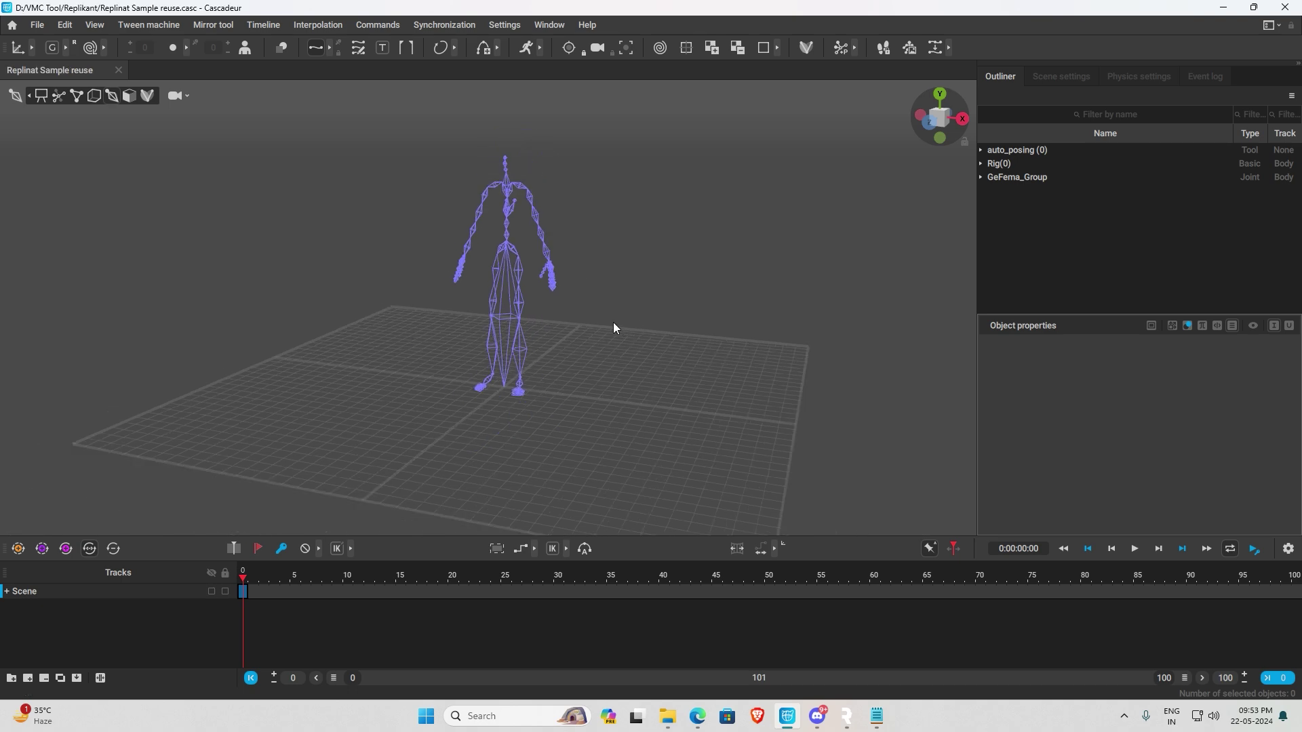
Step: Create a new empty scene and open the home screen with the recent projects
left_click(36, 25)
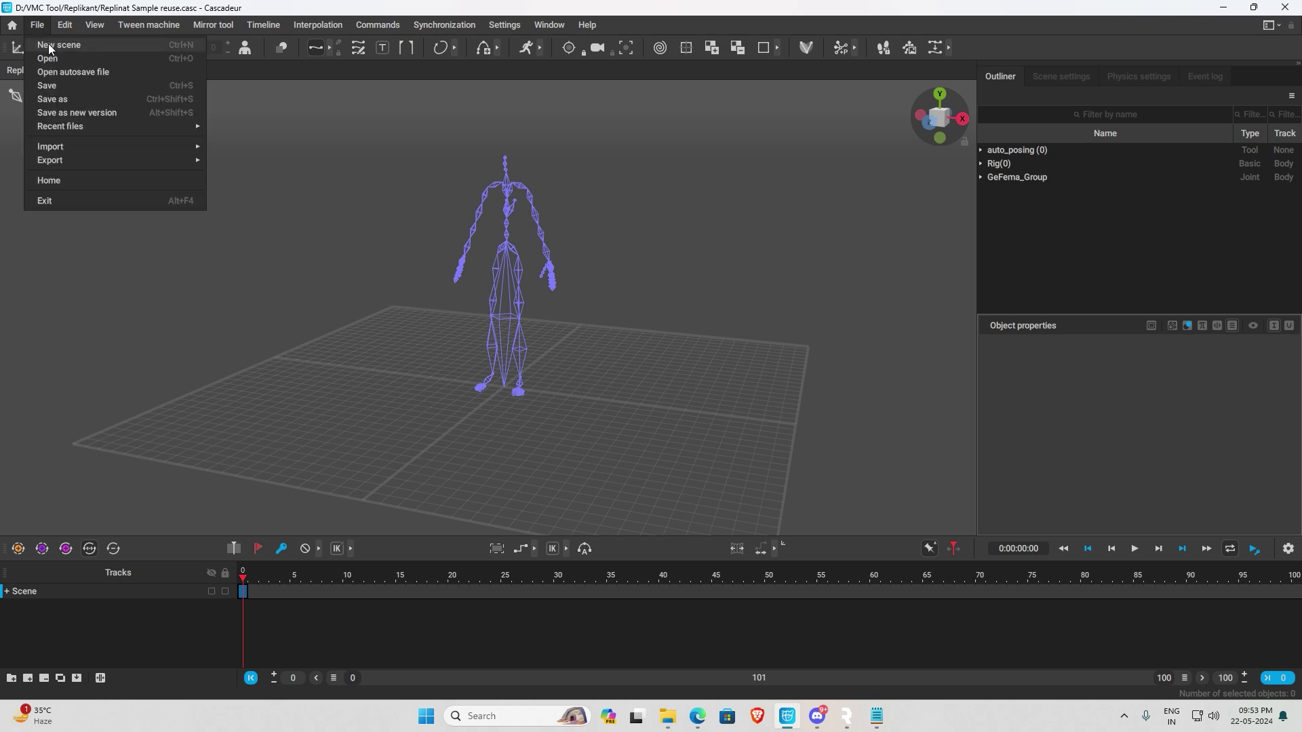
left_click(47, 44)
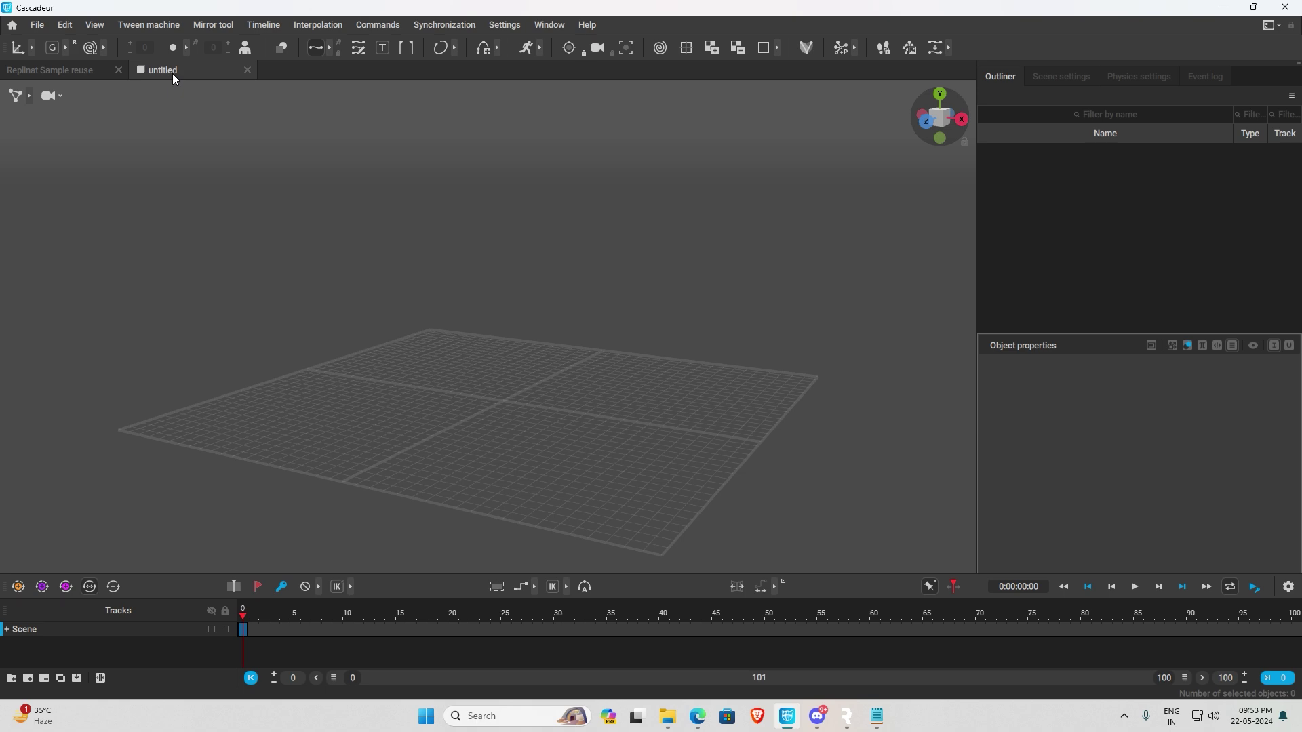
left_click(12, 25)
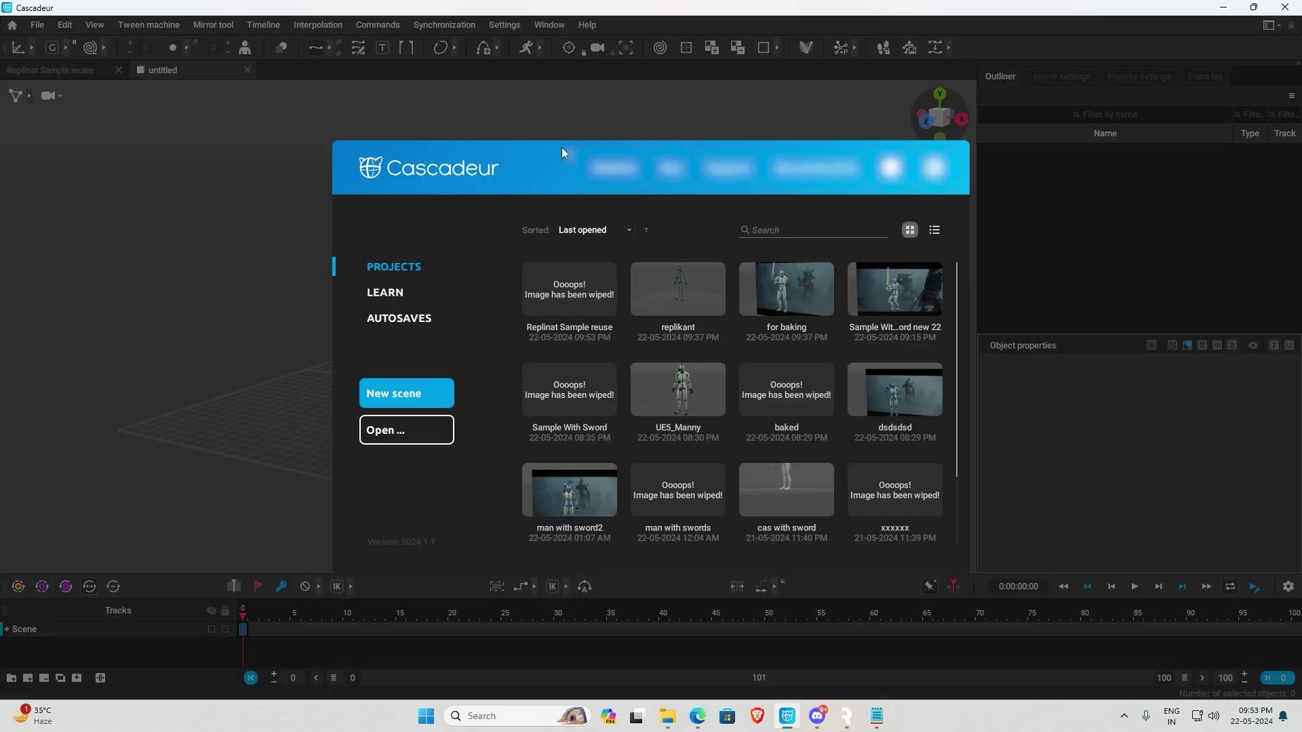
Step: Open the UE5_Manny sample scene from the learning samples on the home screen
left_click(390, 295)
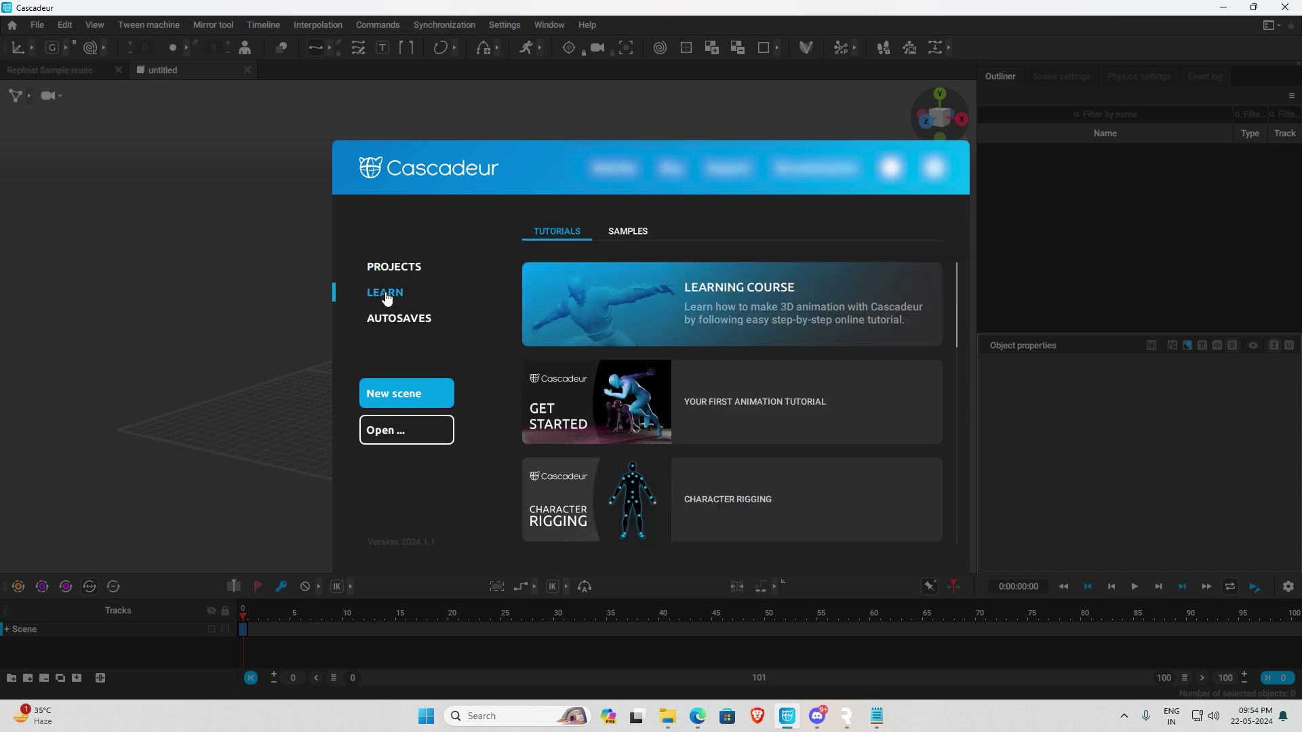
left_click(629, 232)
left_click(672, 301)
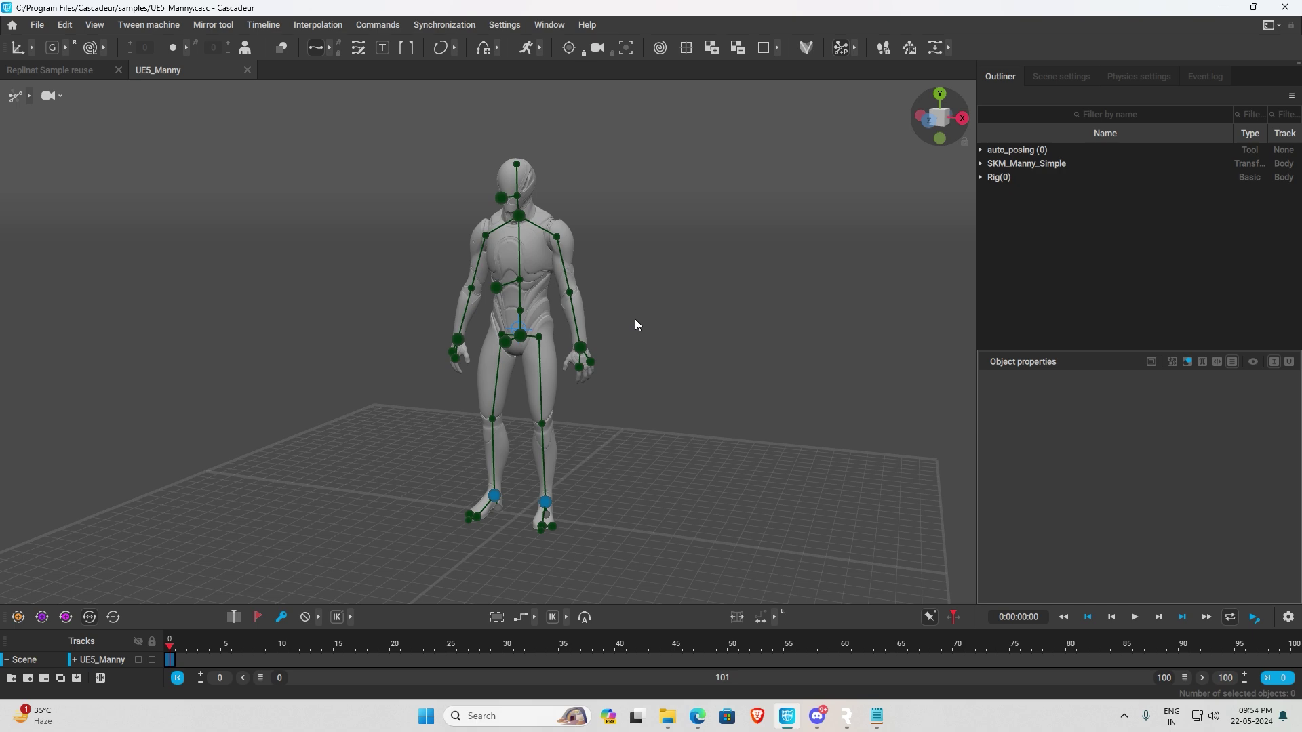
right_click_drag(663, 416, 607, 377)
scroll(583, 402, "up", 3)
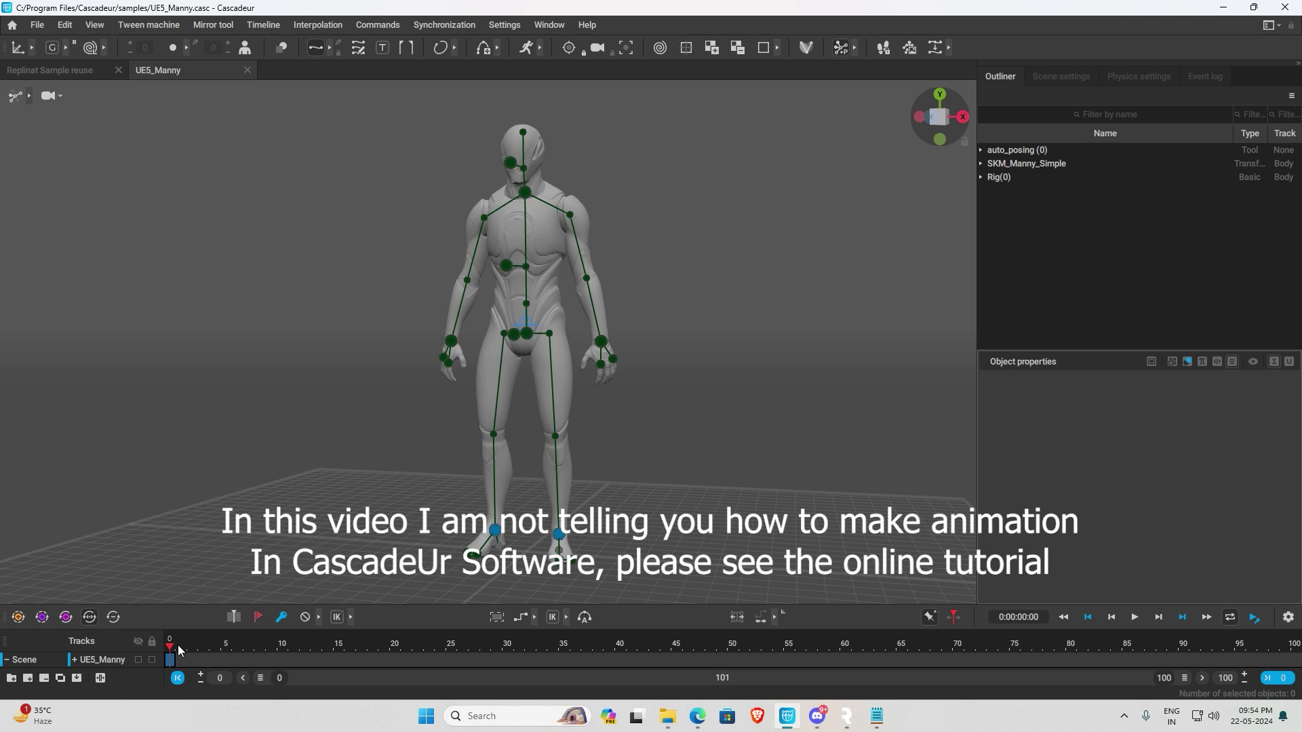
Step: Spread the mannequin's legs into a wide stance and mirror the full pose at frame 20, including the pelvis position
mouse_move(625, 479)
right_mouse_down()
mouse_move(493, 491)
mouse_move(602, 482)
right_mouse_up()
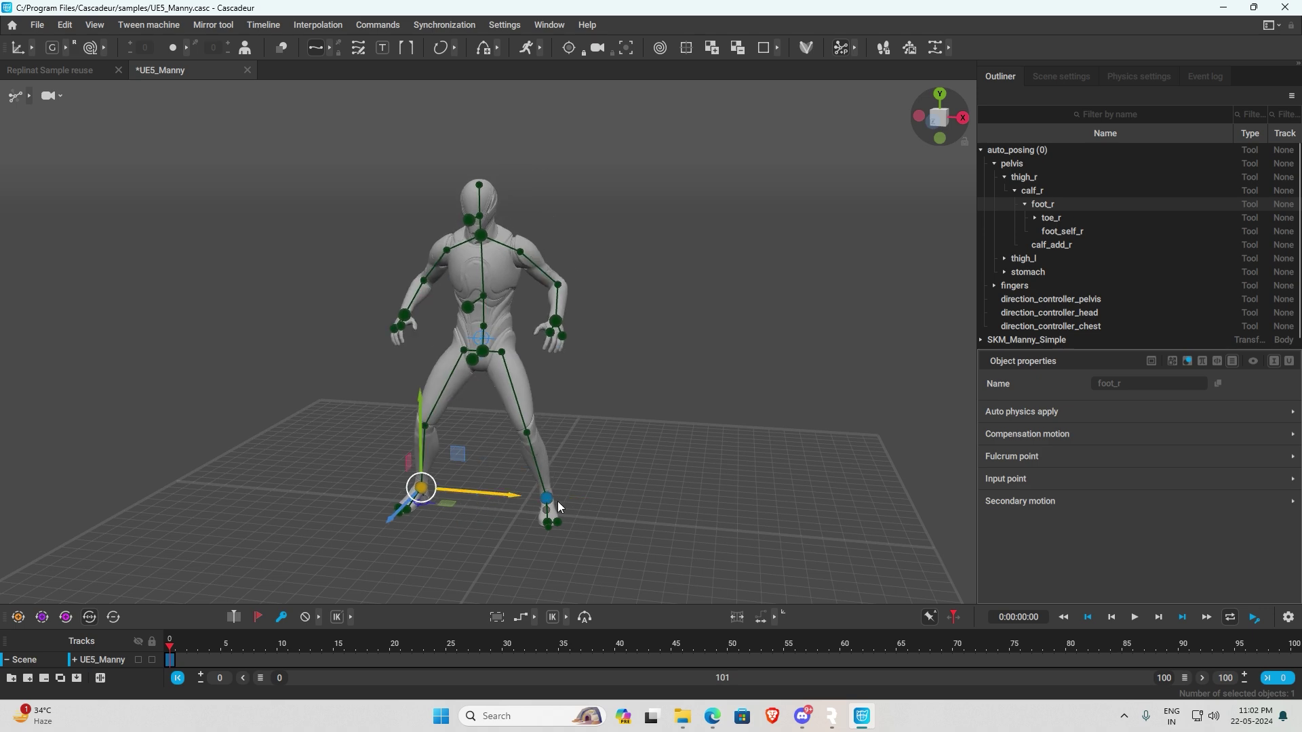
left_click(591, 484)
left_click(213, 24)
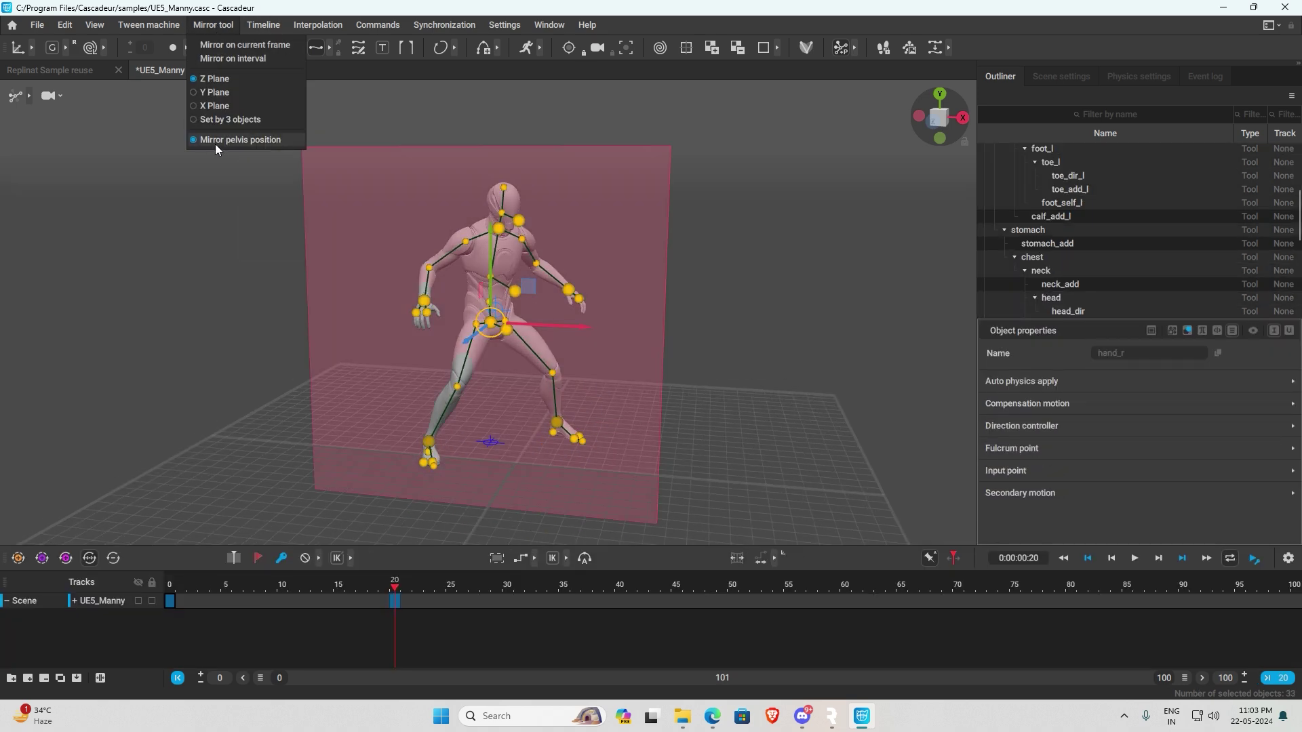
left_click(214, 143)
Step: Extend the animation to a keyframe at frame 40, interpolate frames 0 to 40 and play it with the AutoPhysics ghost shown
left_click(628, 588)
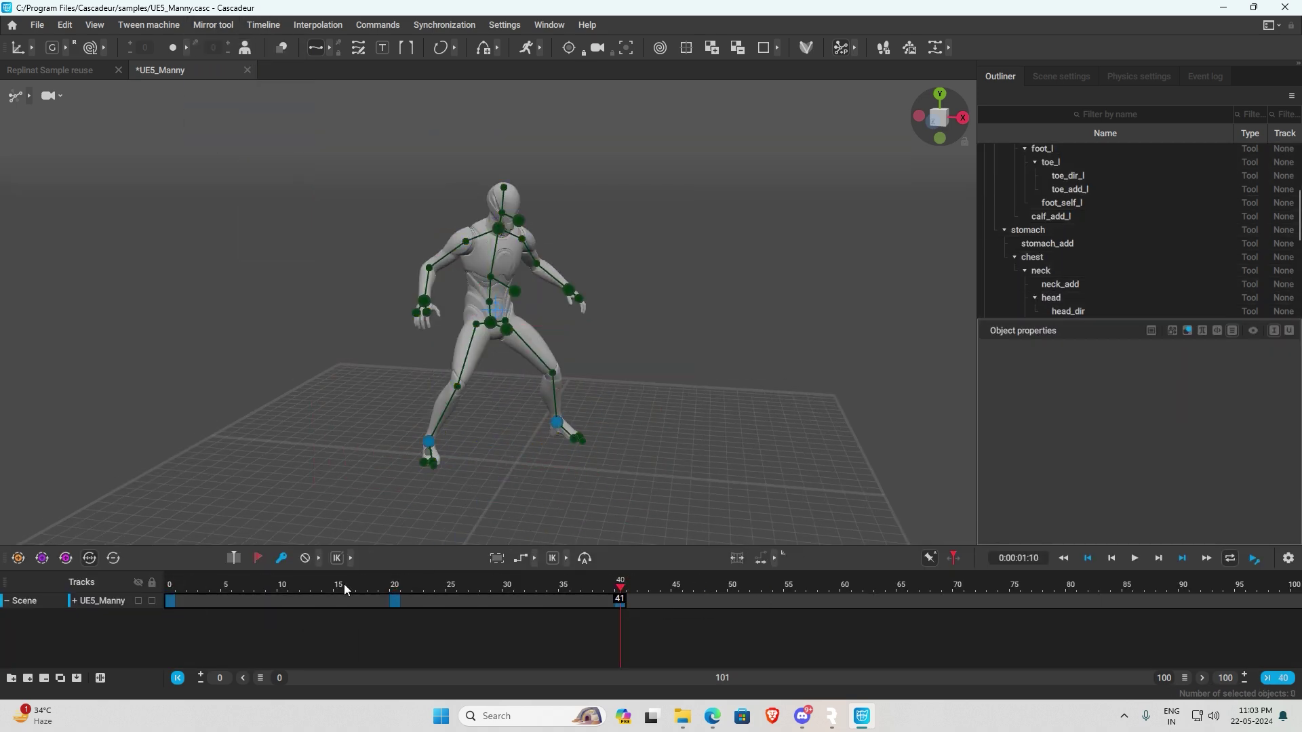
double_click(572, 599)
scroll(445, 433, "up", 5)
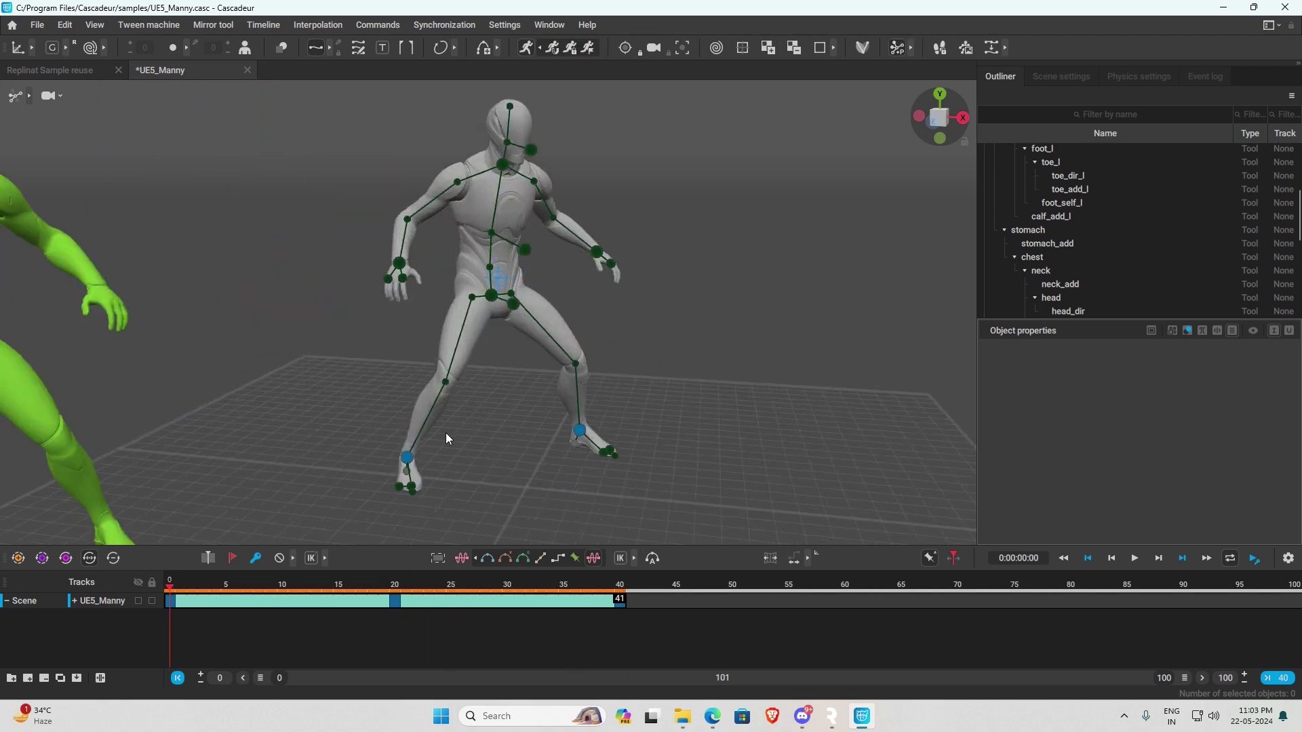
left_click(434, 400)
left_click(830, 386)
key("space")
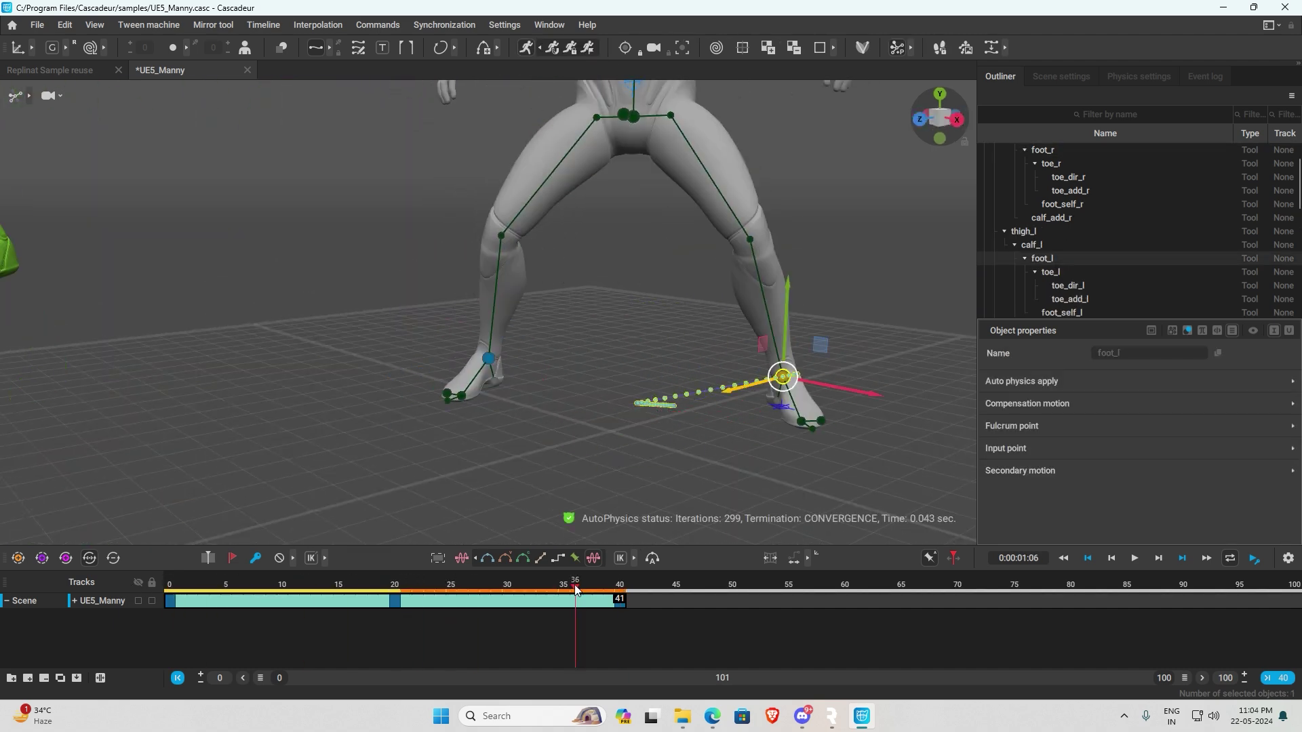
Step: Raise the mannequin's left hand at frame 0 and show the AutoPhysics options in the physics settings
scroll(592, 401, "down", 5)
left_click(552, 595)
left_click(553, 207)
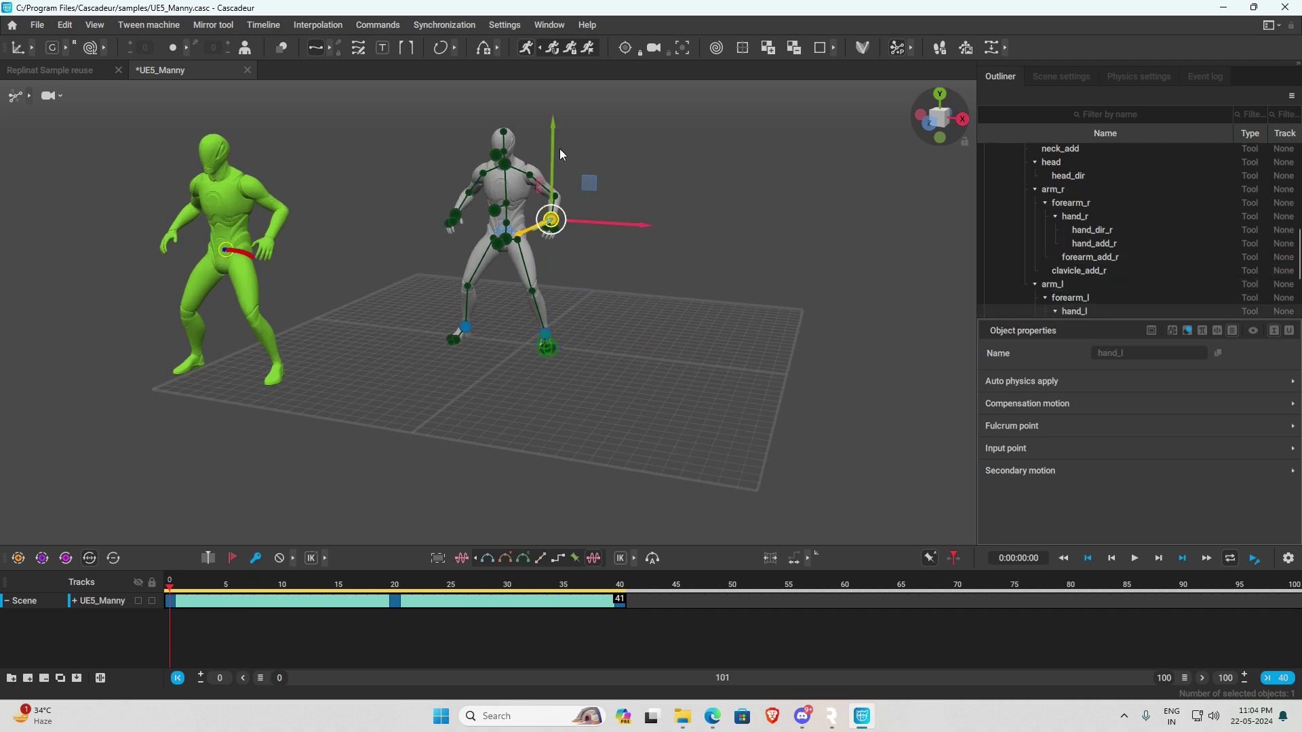
left_click(1139, 76)
scroll(1081, 276, "down", 3)
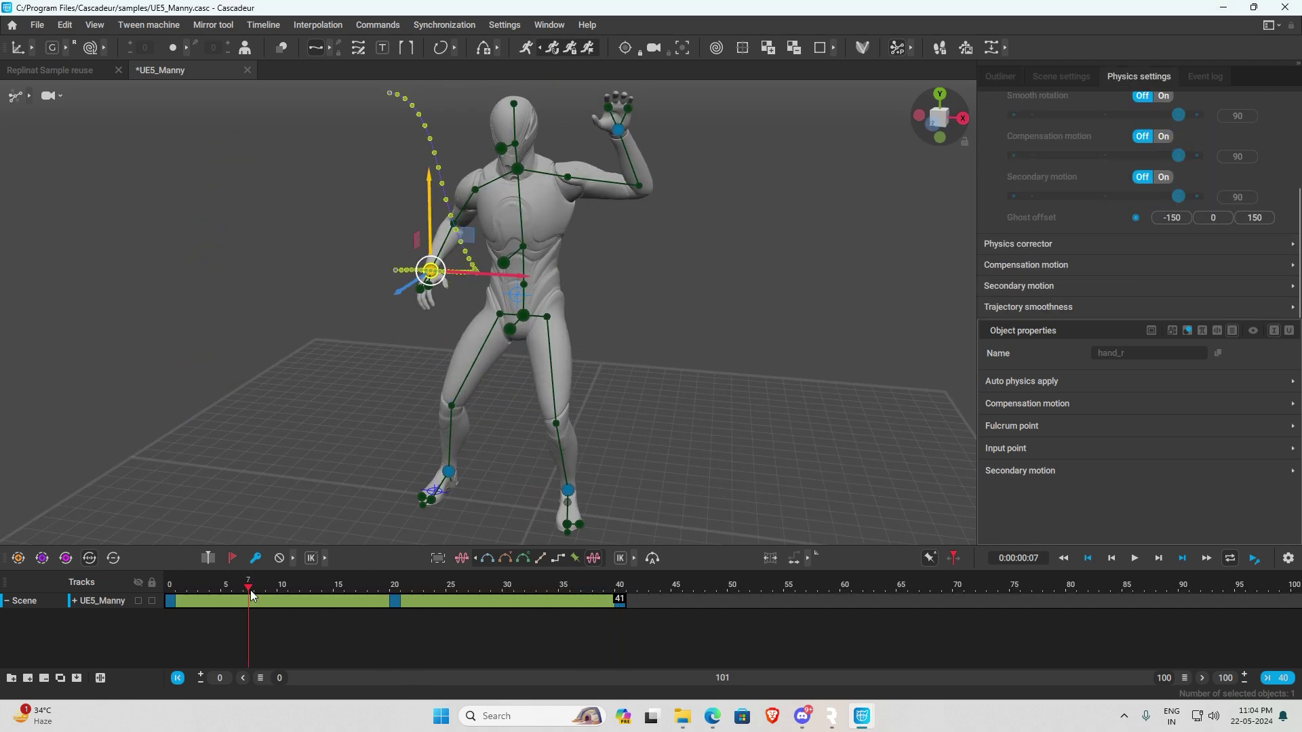
Step: Fit the timeline to frames 0 to 40 and play the mannequin's animation through
scroll(360, 578, "up", 3)
left_click_drag(323, 585, 178, 584)
scroll(534, 416, "down", 2)
left_click(670, 431)
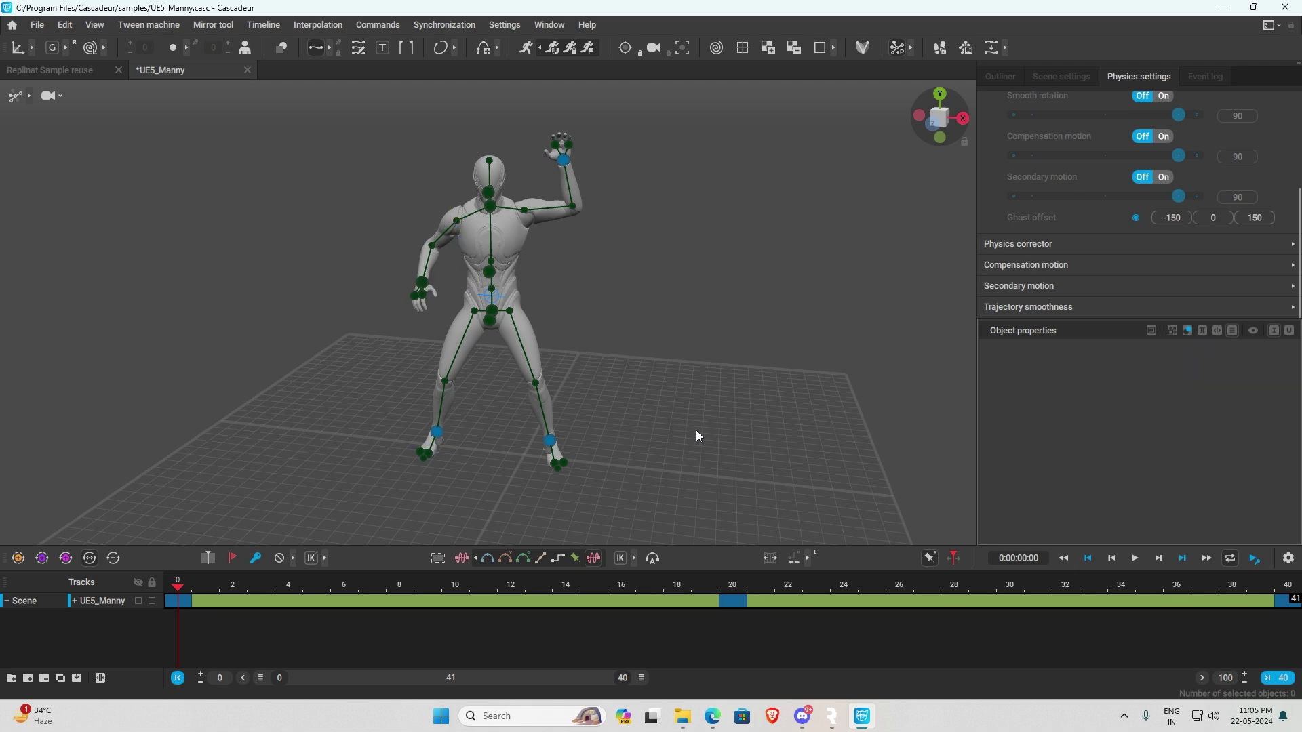
right_click_drag(714, 463, 682, 439)
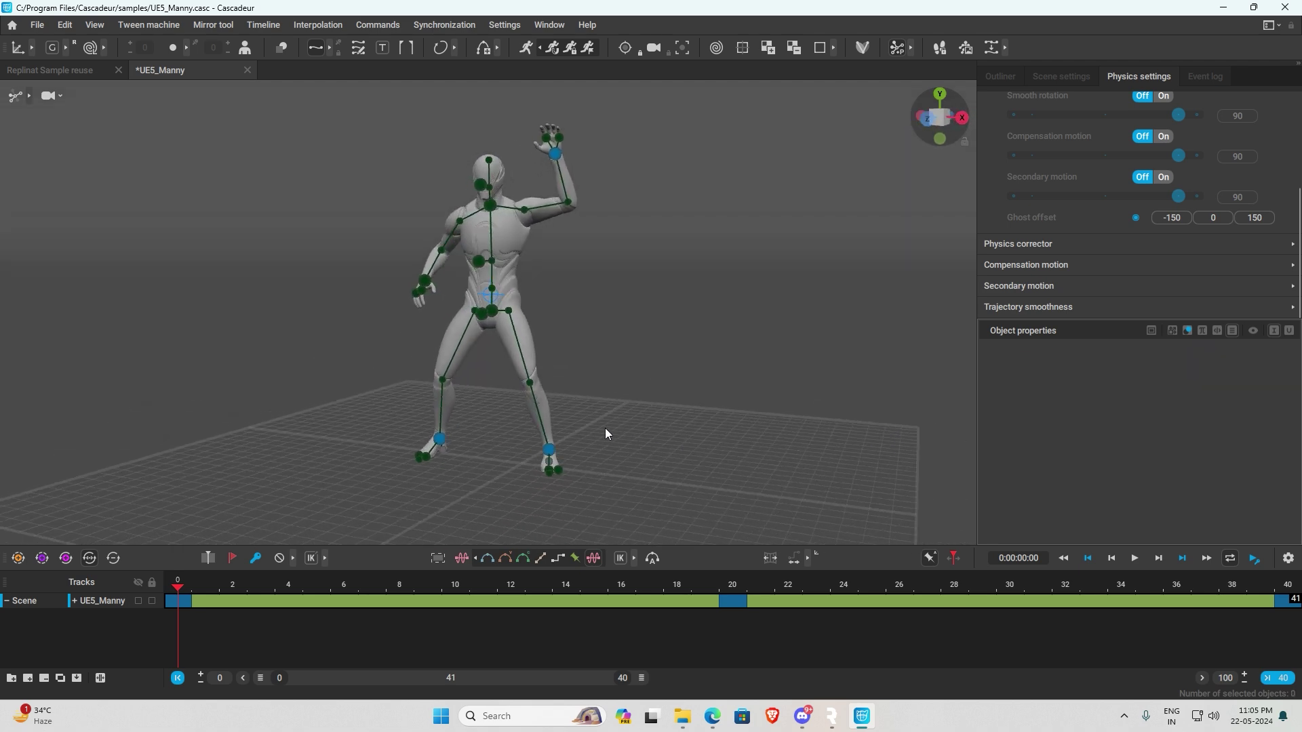
key("space")
Step: Select the UE5_Manny animation interval from frame 0 to 40 and copy it for retargeting
left_click(180, 586)
left_click_drag(180, 608, 1294, 607)
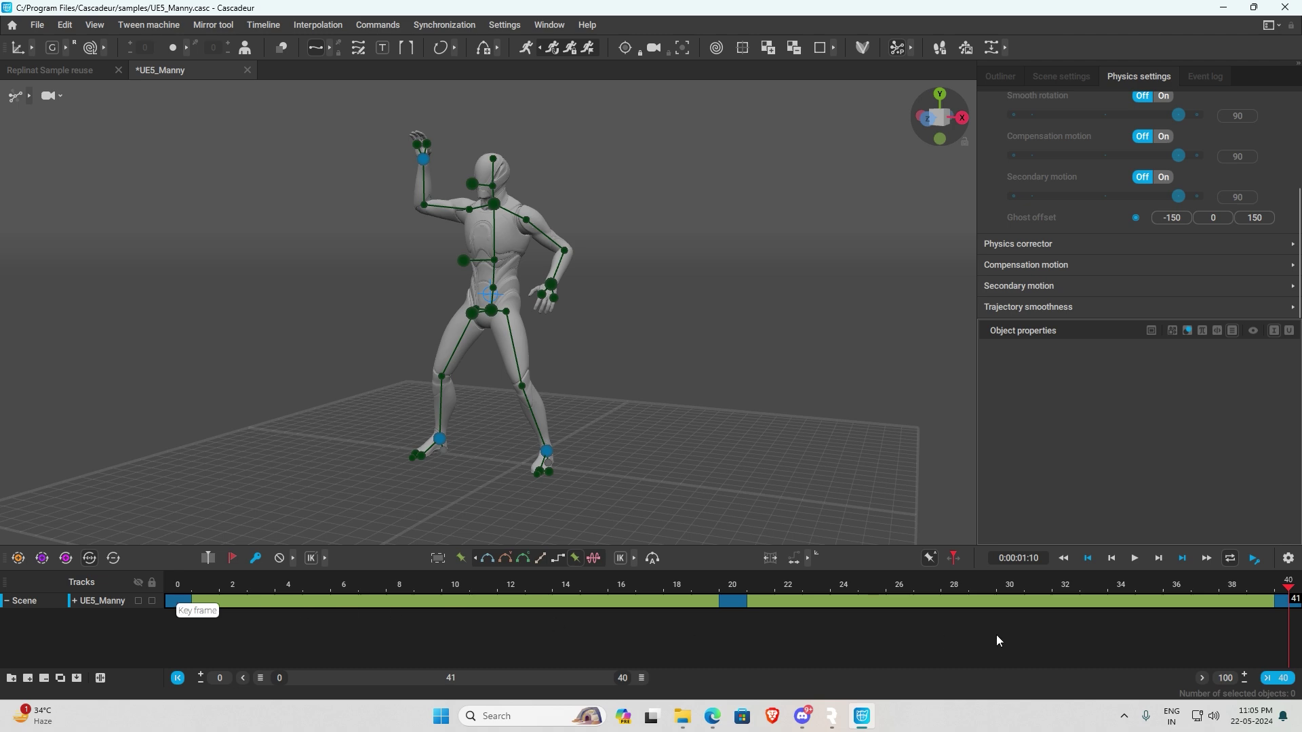
left_click(66, 26)
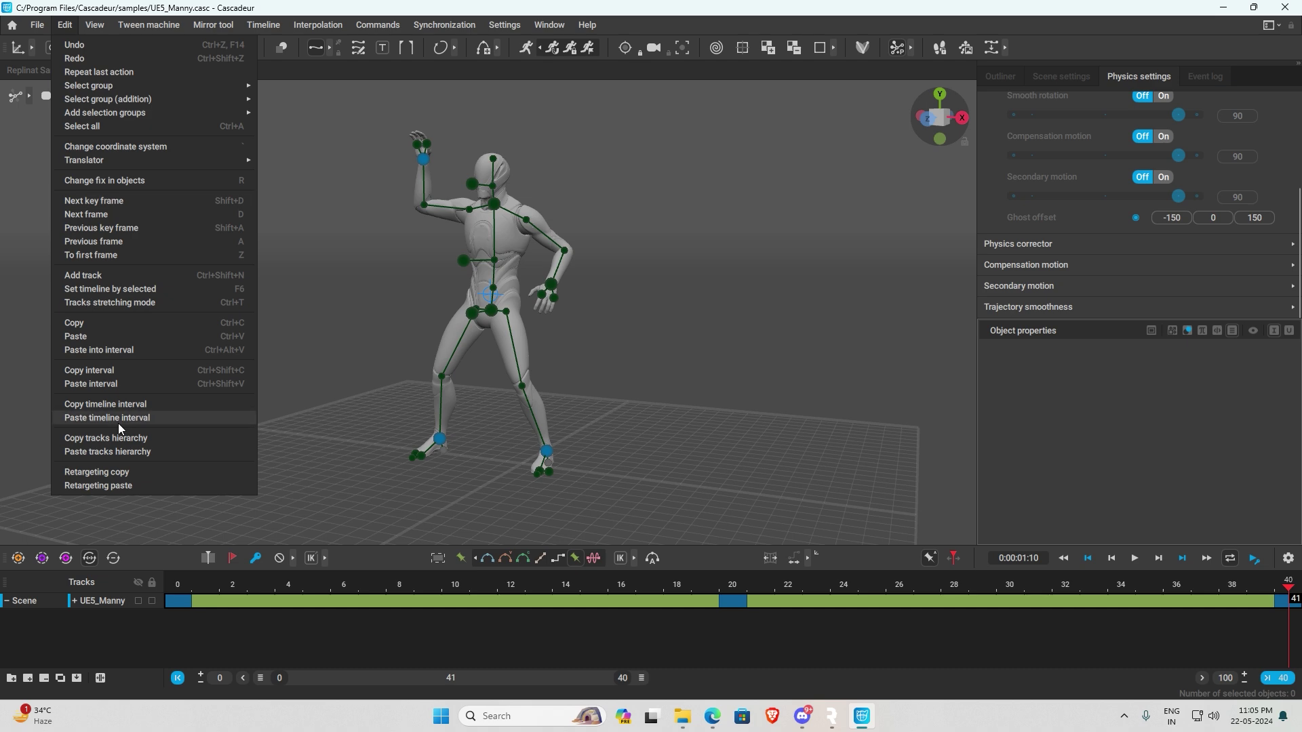
left_click(152, 473)
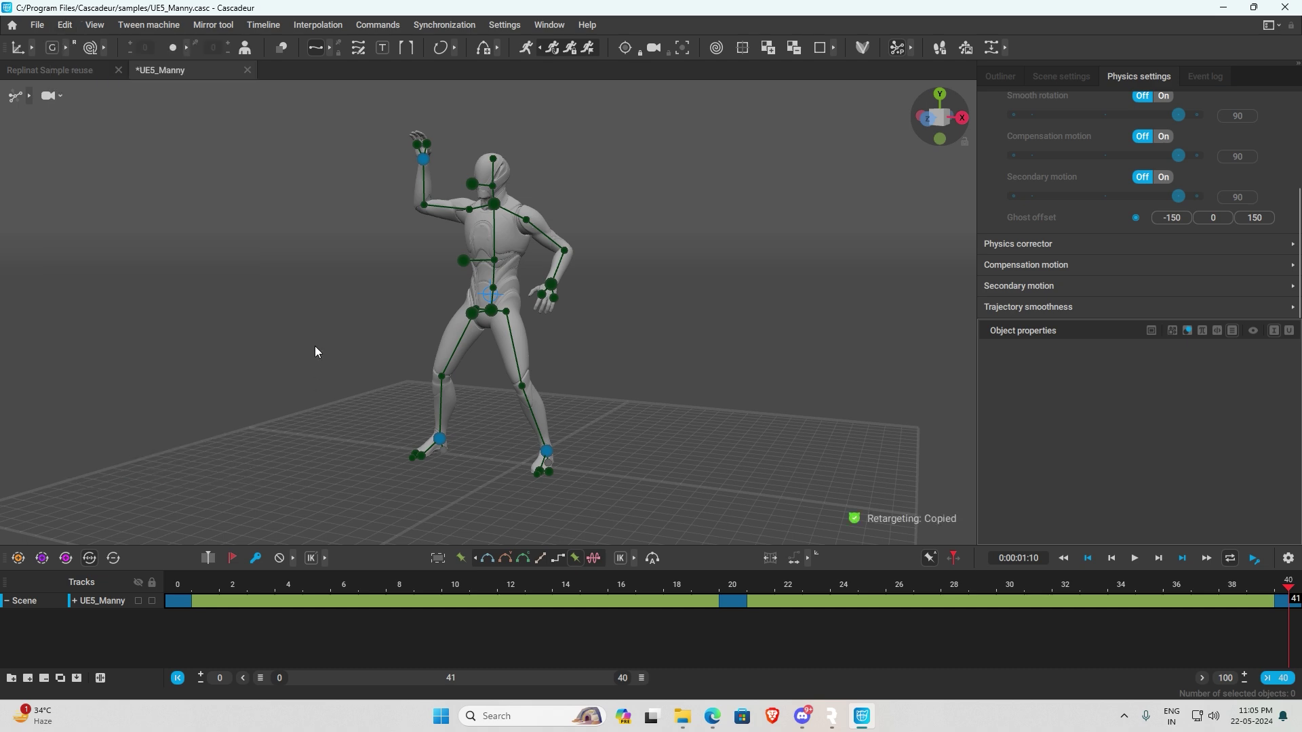
Step: Select frames 0 to 40 in the Replinat Sample reuse scene and paste the retargeted animation onto its skeleton
left_click(51, 72)
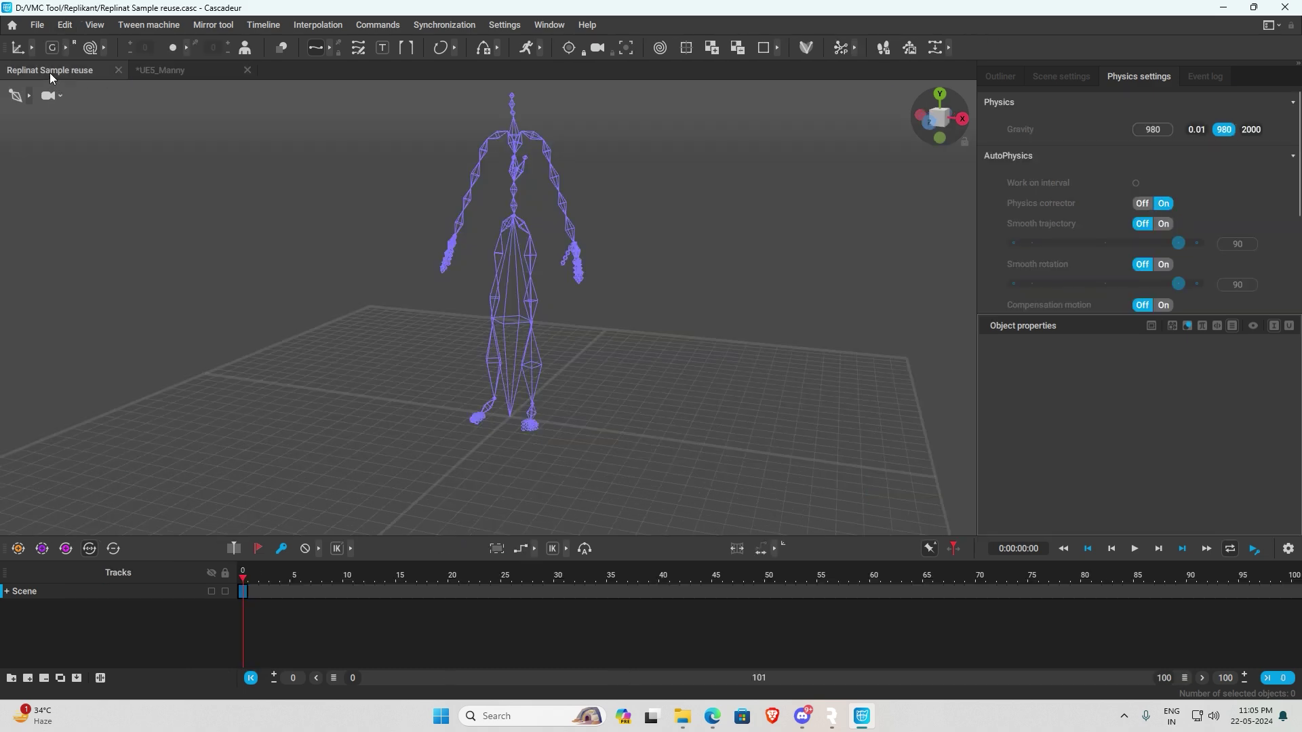
scroll(449, 392, "down", 2)
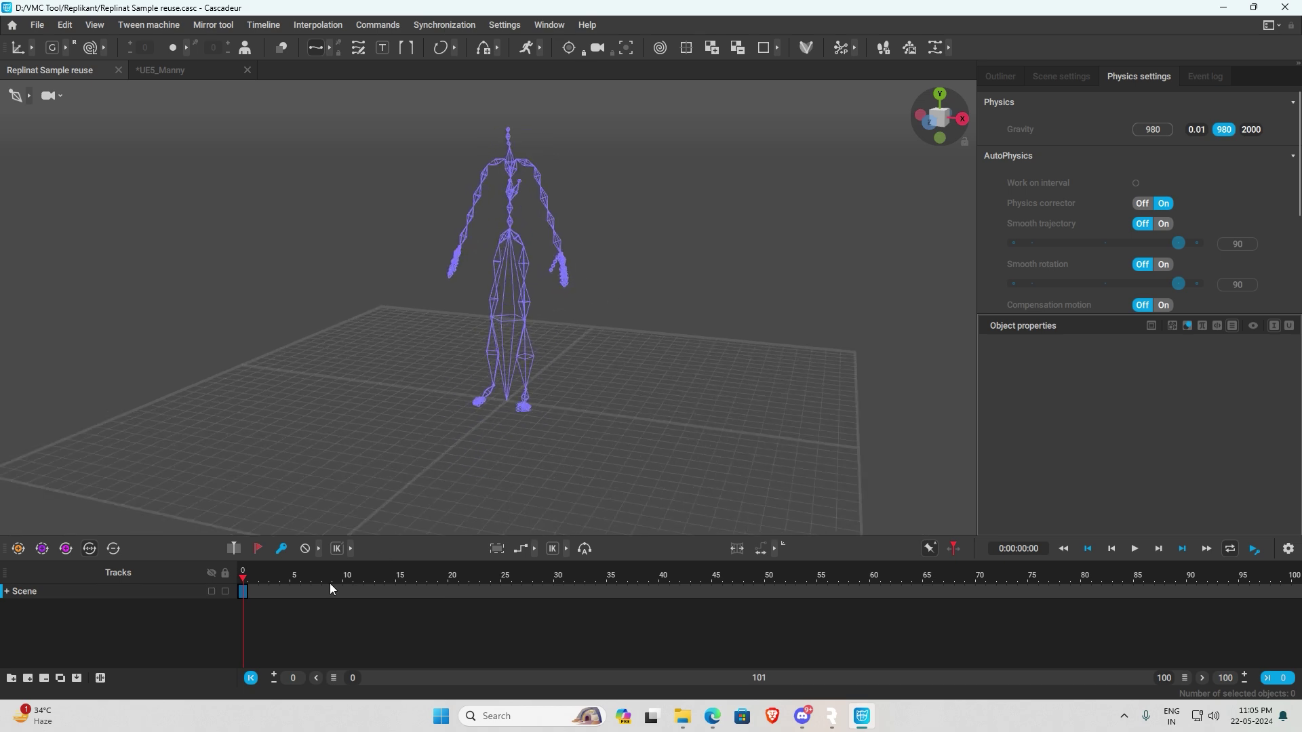
left_click(180, 71)
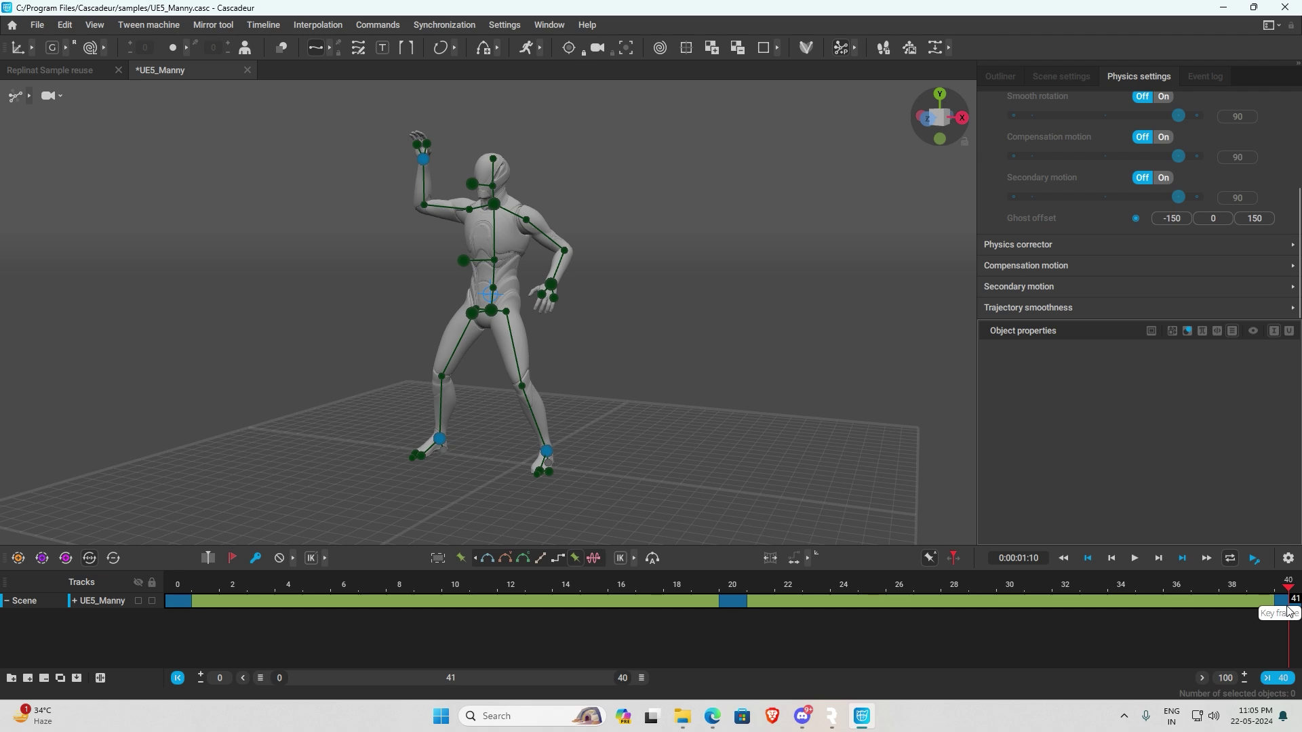
left_click(55, 71)
mouse_move(247, 593)
left_mouse_down()
mouse_move(726, 596)
mouse_move(657, 601)
left_mouse_up()
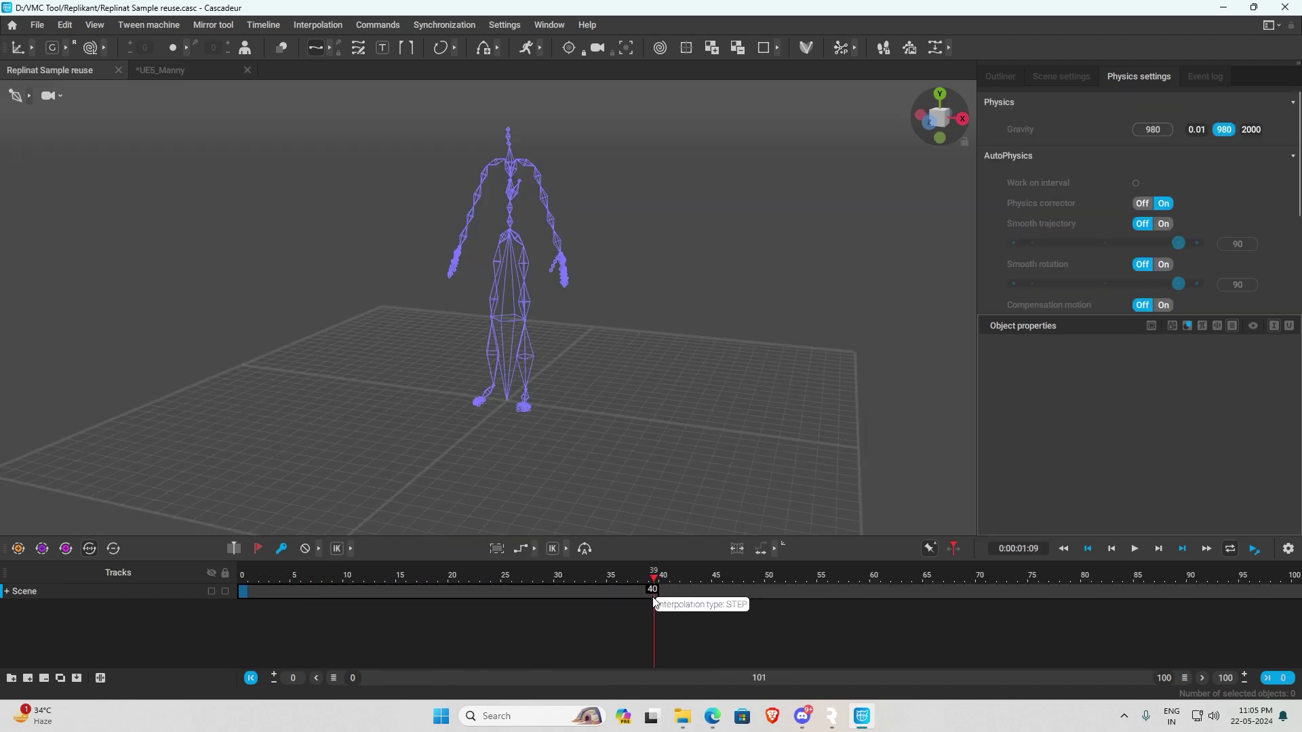
left_click(64, 27)
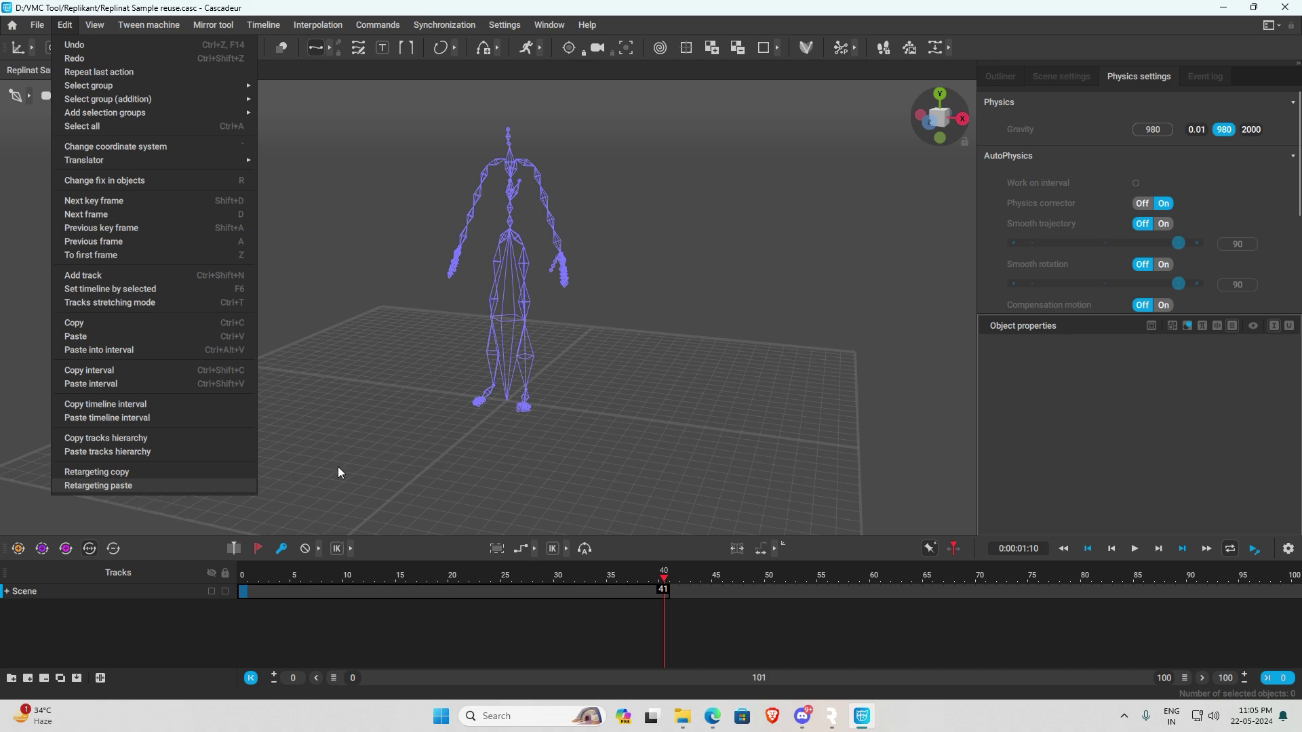
key("Return")
Step: Fit the skeleton scene's timeline to frames 0 to 40 and scrub through the pasted animation
left_click_drag(254, 575, 659, 592)
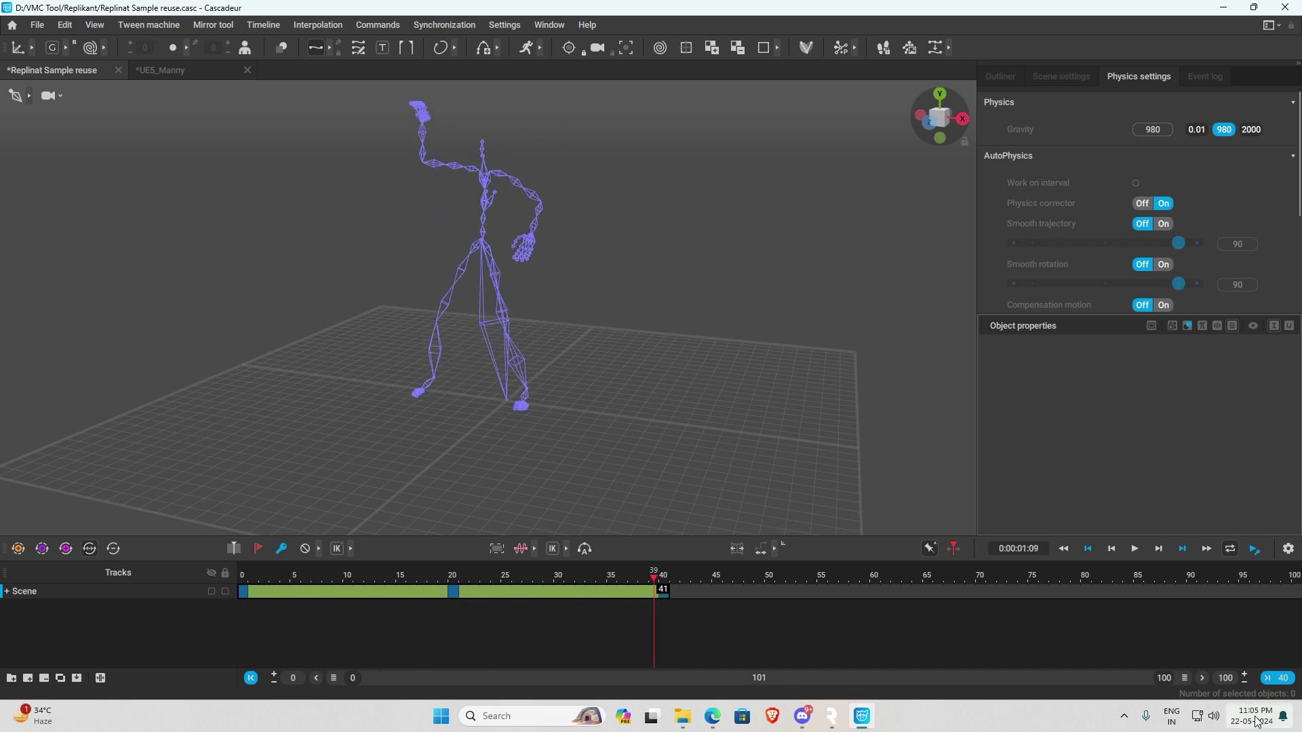
left_click(1283, 679)
left_click(295, 573)
left_click_drag(295, 573, 380, 576)
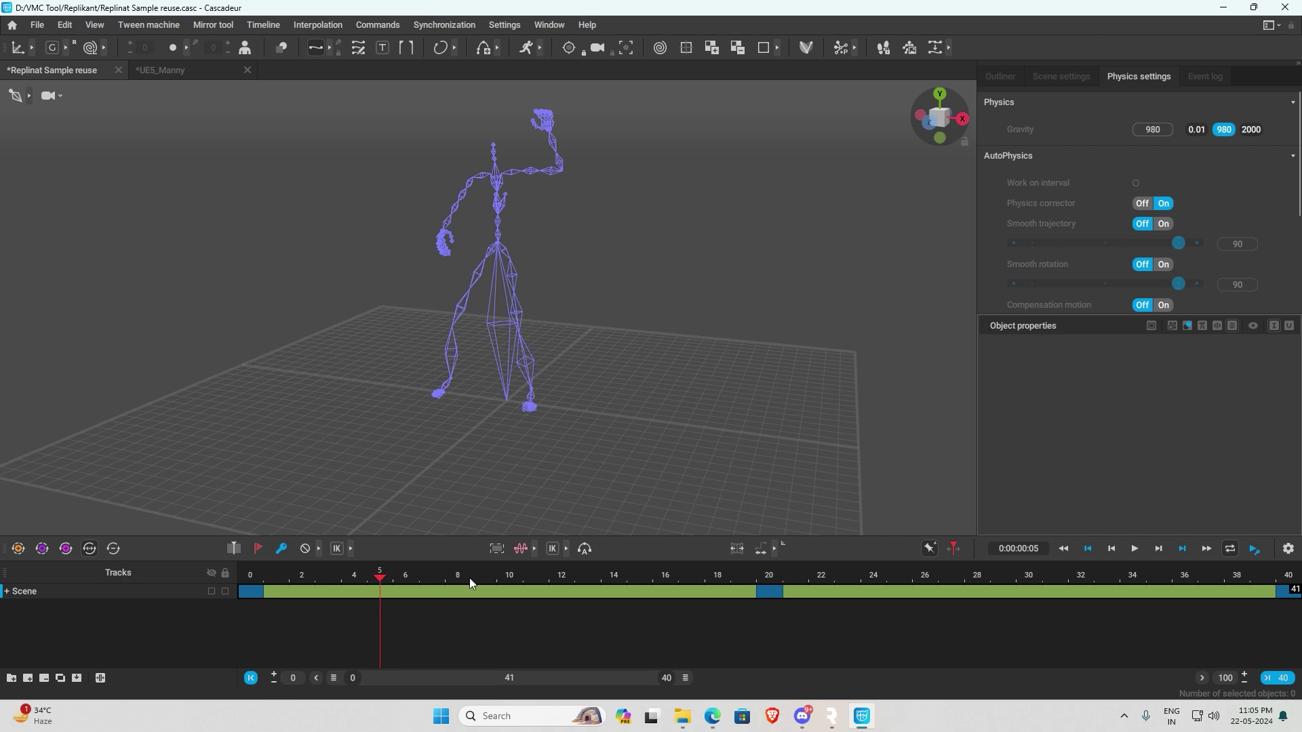
Step: Export the skeleton's animation without meshes as the FBX file "Hi new One" in the Desktop test folder
left_click(34, 26)
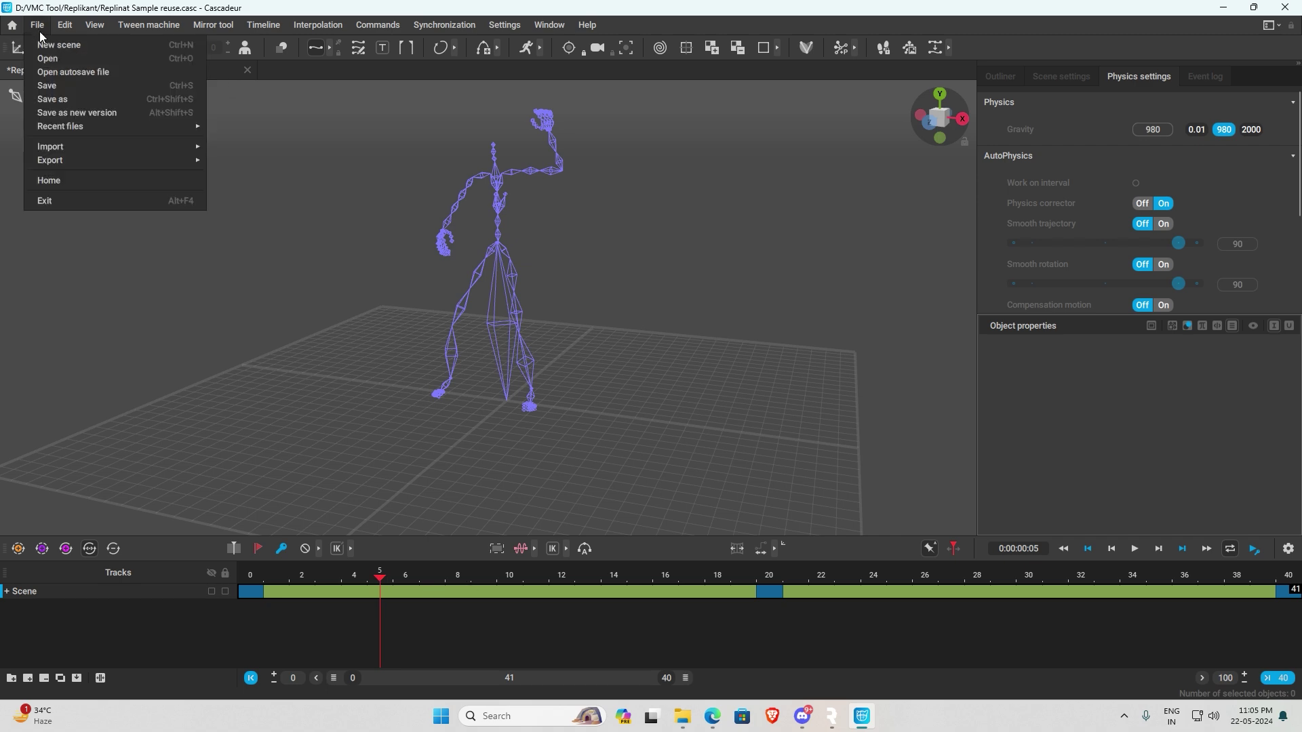
mouse_move(112, 157)
left_click(268, 166)
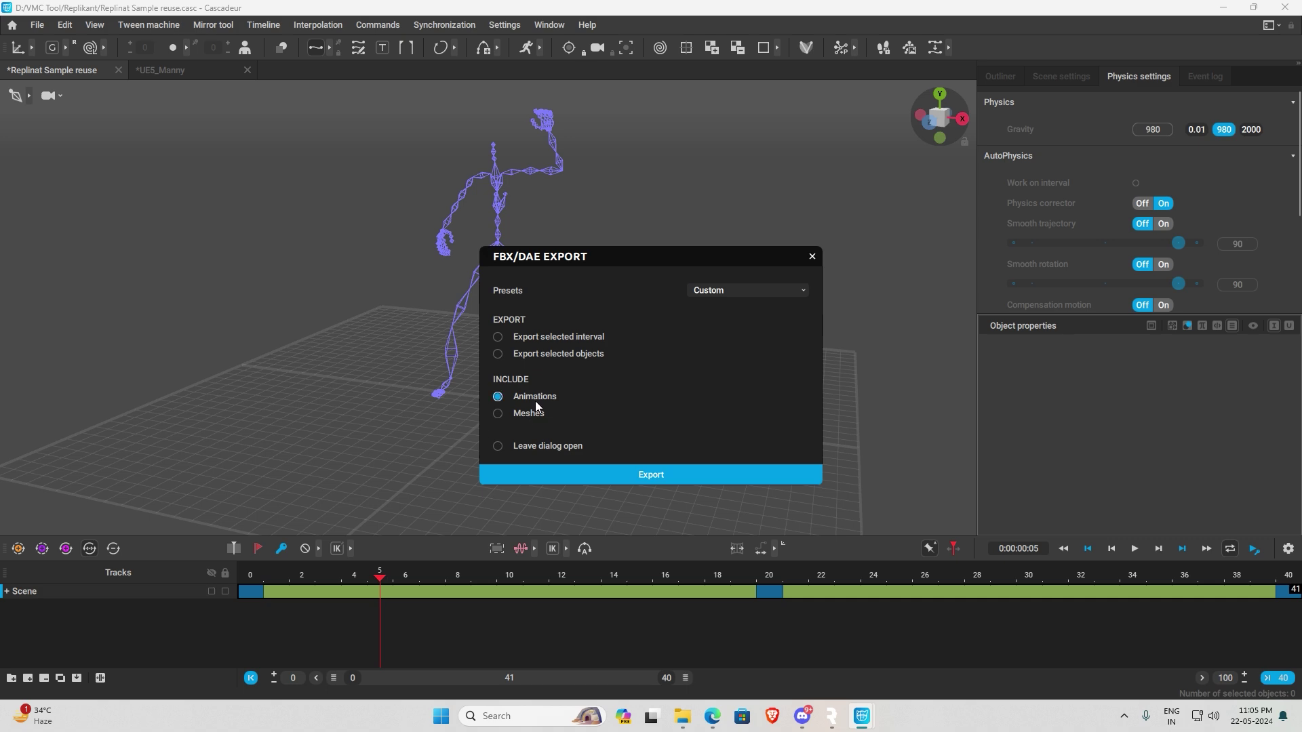
left_click(660, 477)
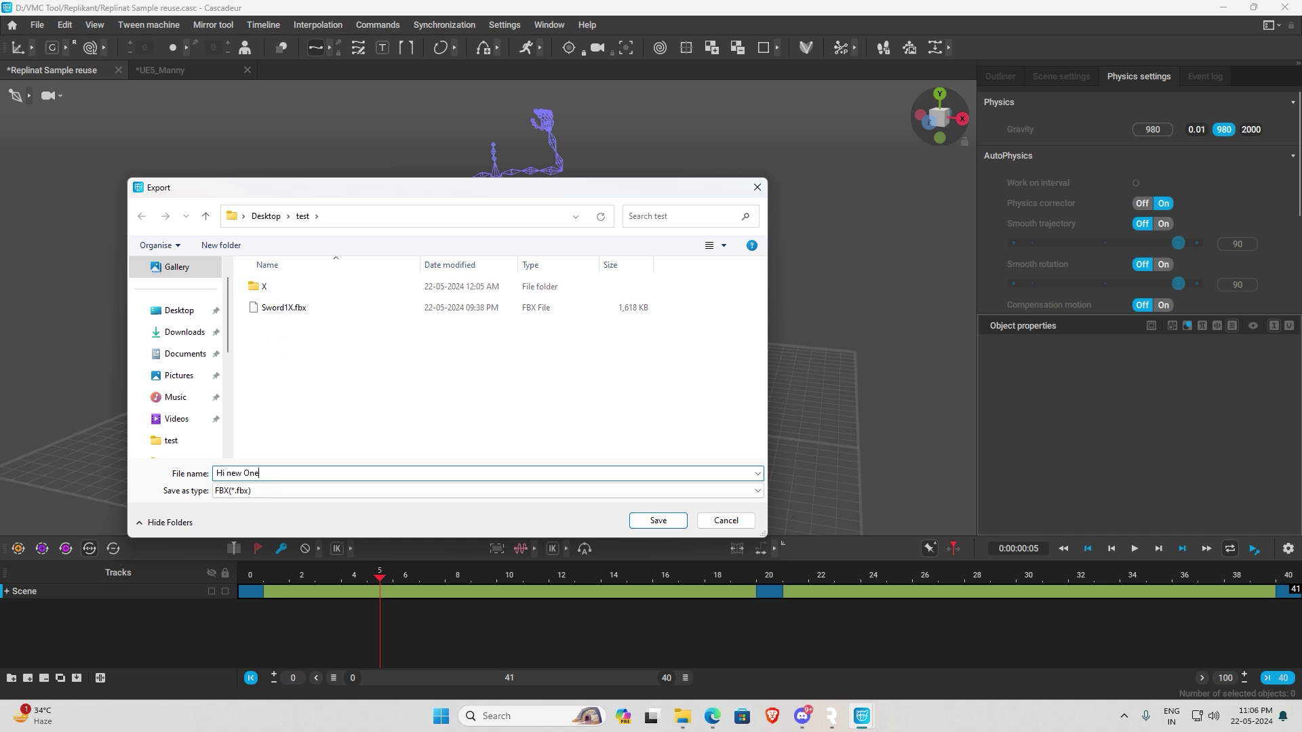
left_click(658, 521)
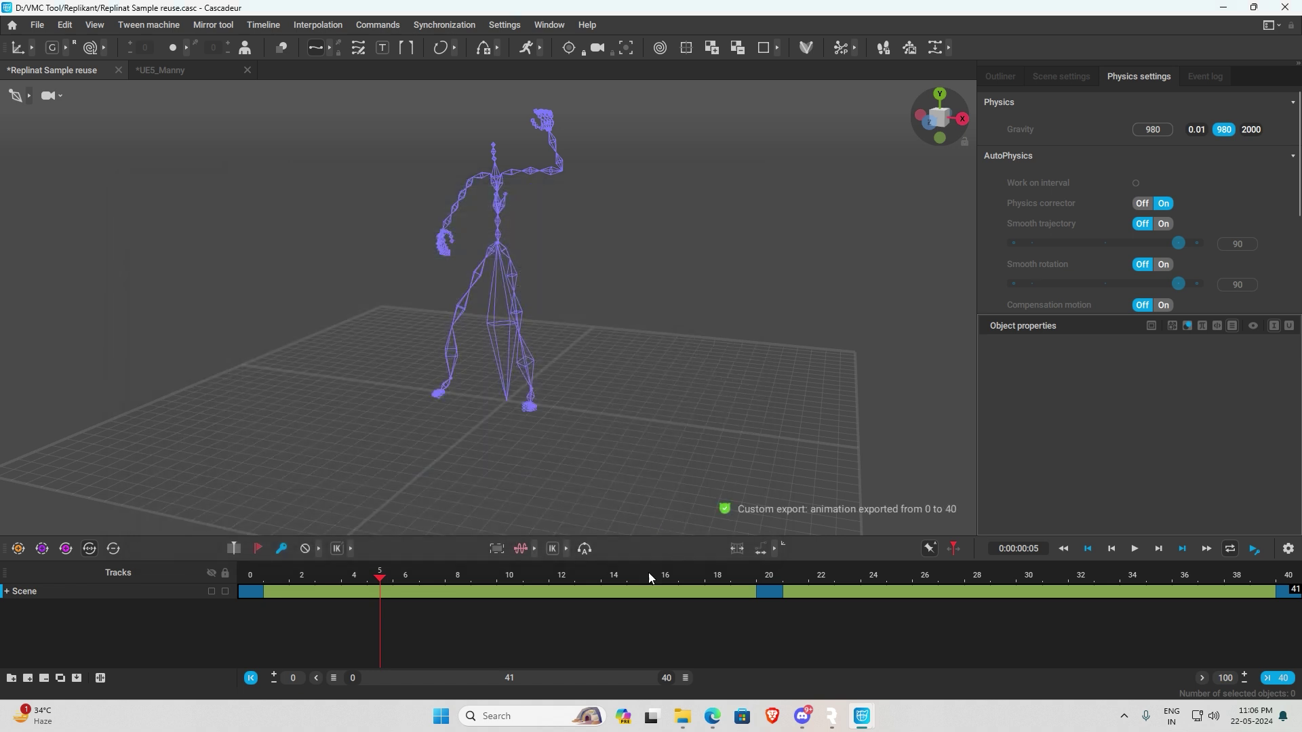
Step: Switch to Replikant, widen the animation library and show its custom animations
mouse_move(833, 723)
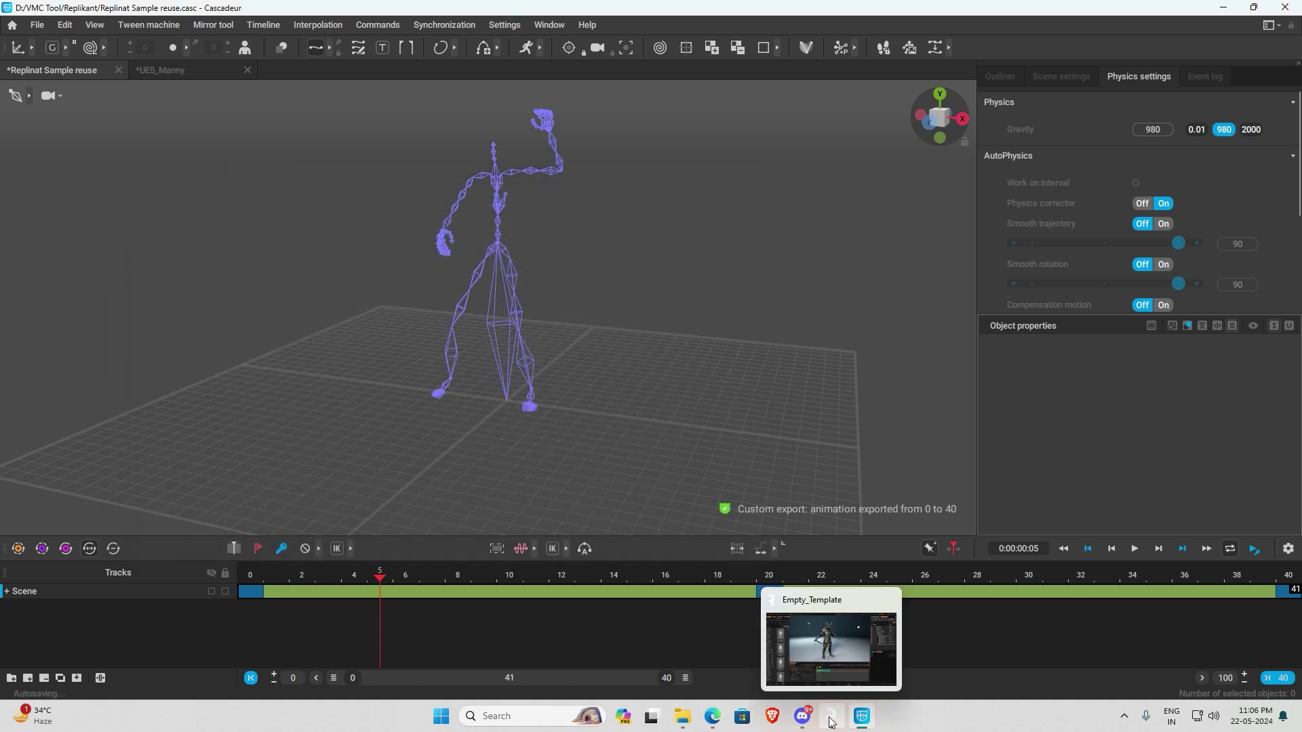
left_click(833, 723)
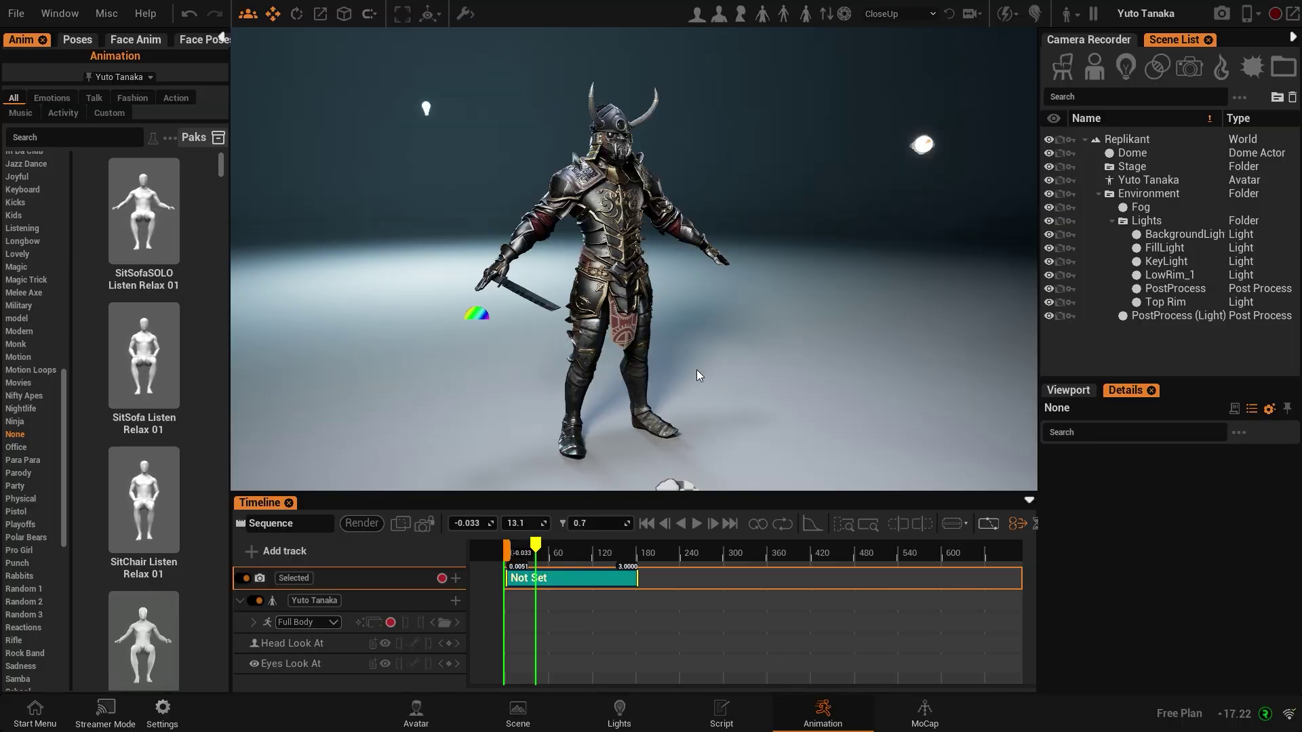
right_click_drag(668, 387, 714, 398)
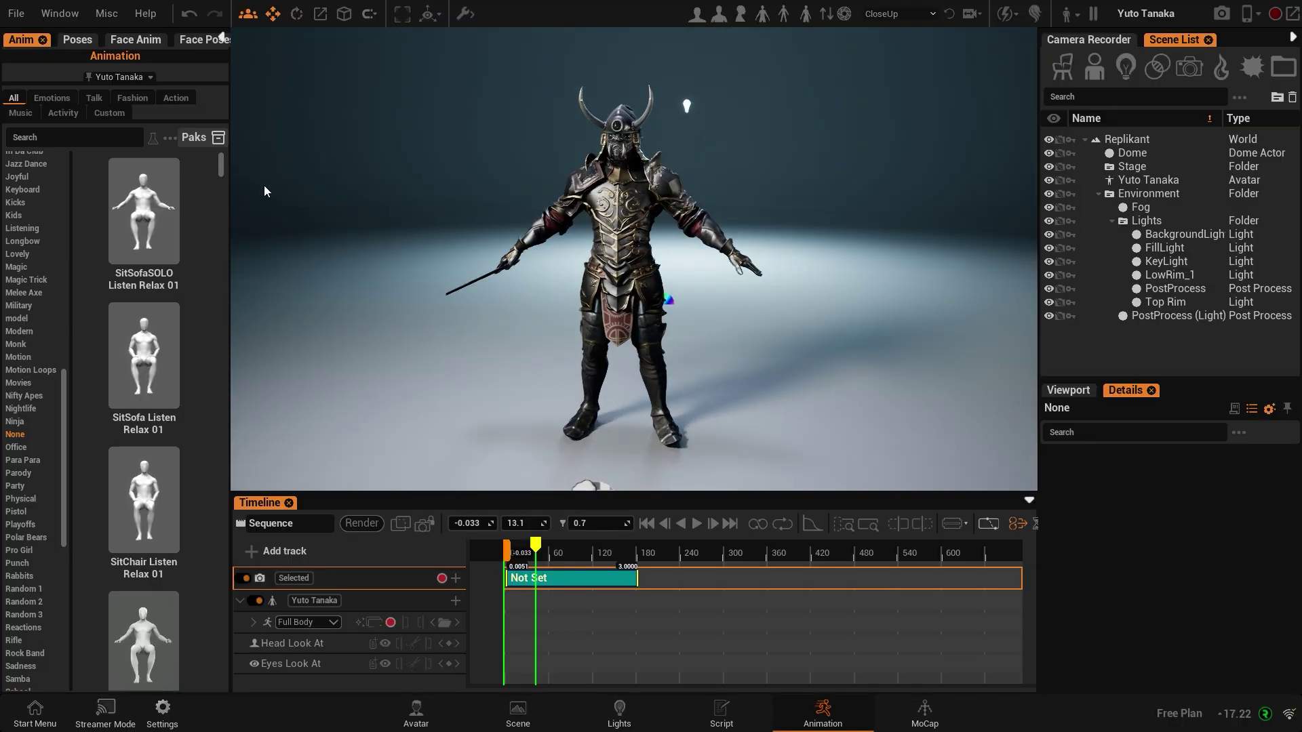
left_click_drag(230, 203, 343, 219)
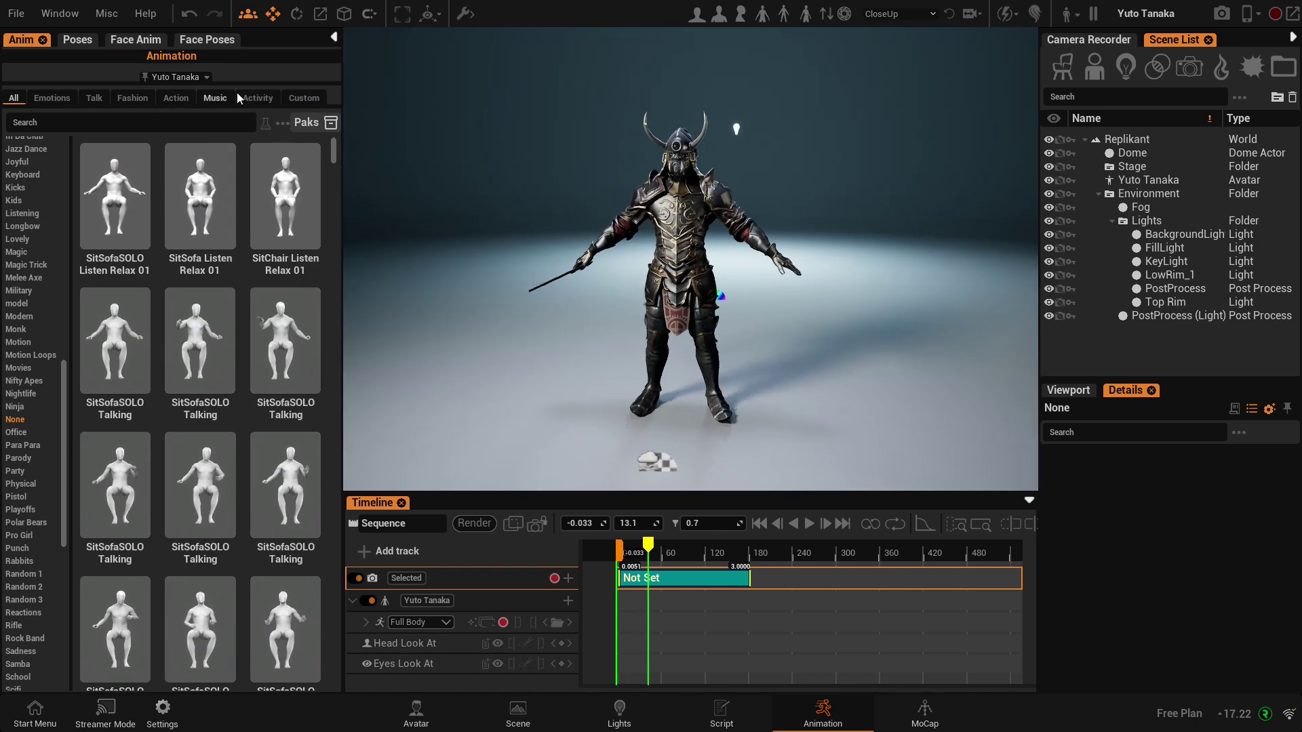
left_click(304, 97)
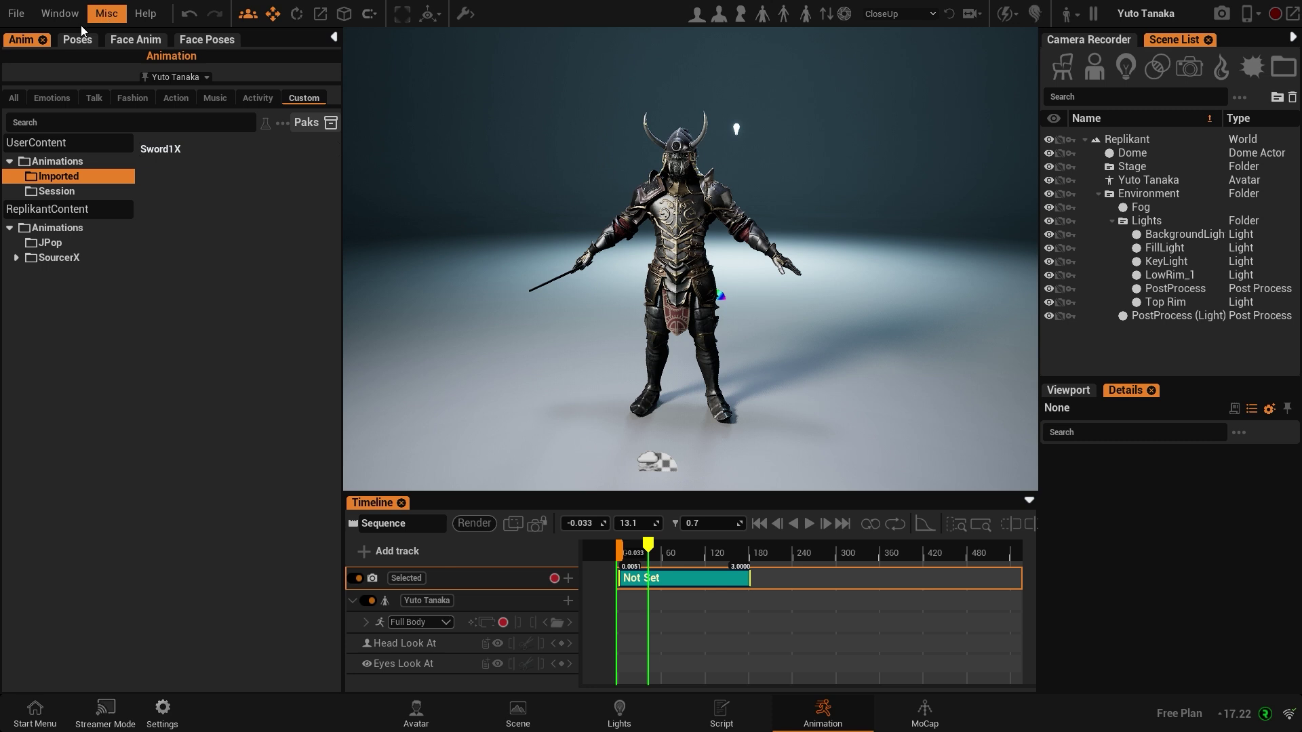
Step: Import "Hi new One.fbx" from the Desktop test folder into the Imported animations with source type Replikant
left_click(111, 16)
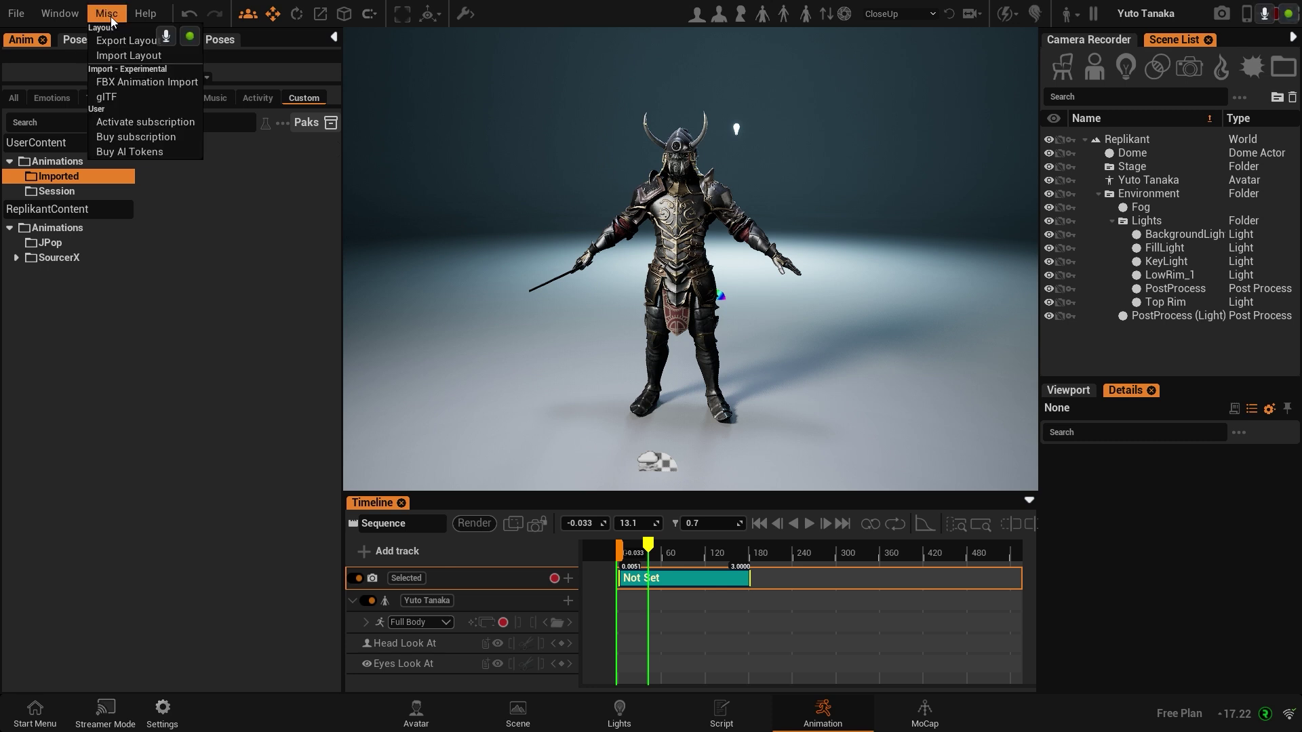
left_click(132, 82)
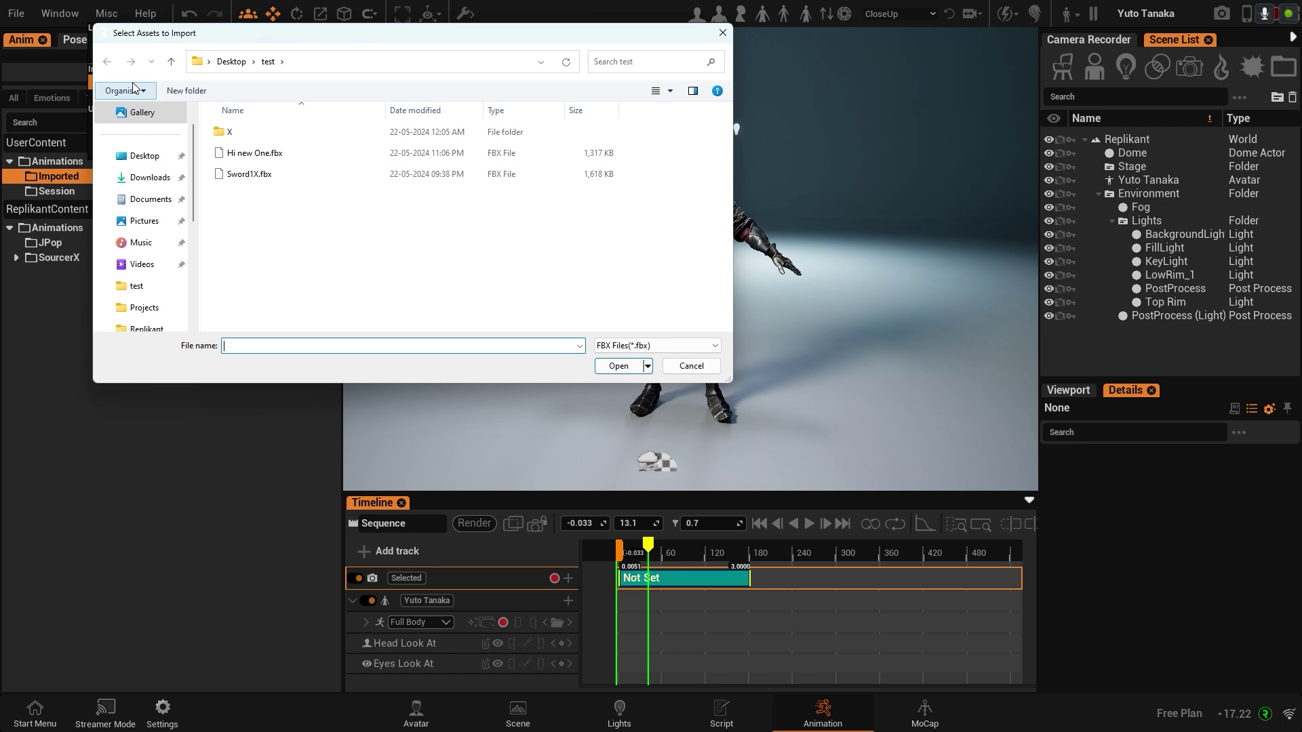
left_click(269, 155)
left_click(618, 366)
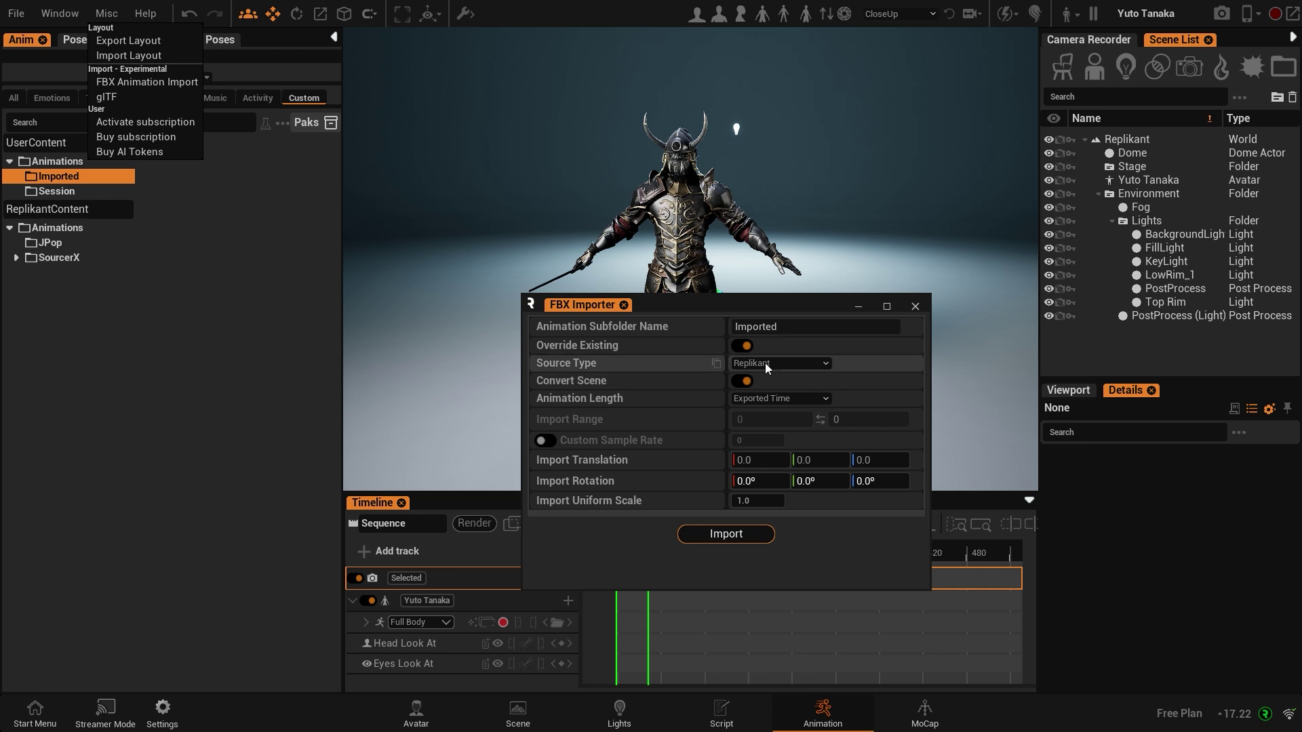
left_click(766, 364)
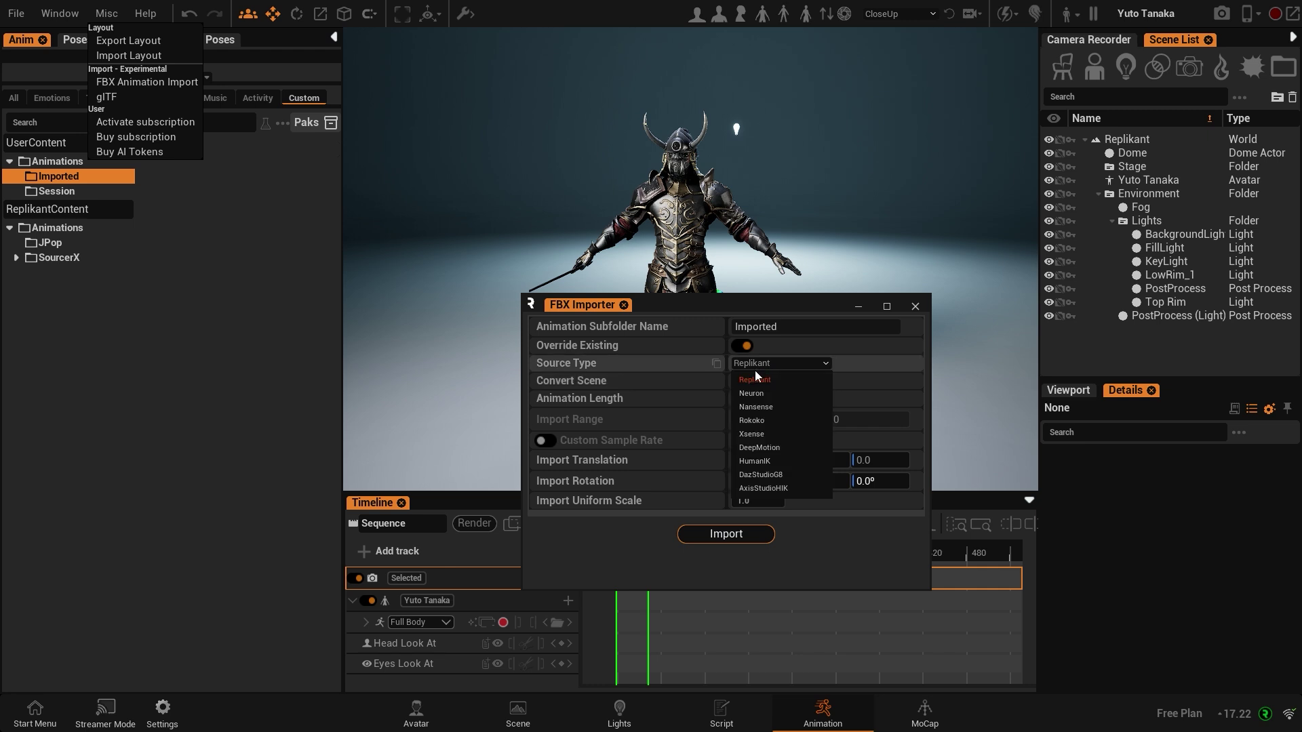
left_click(873, 359)
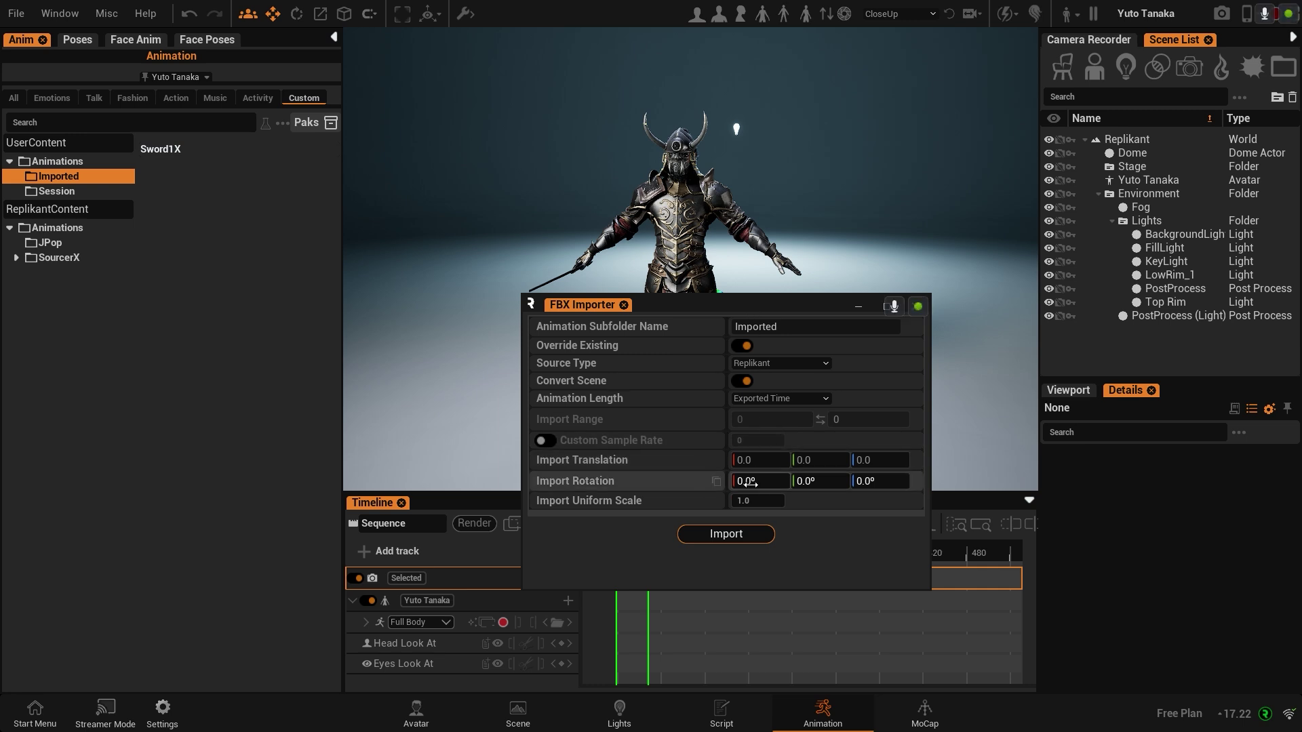
left_click(716, 535)
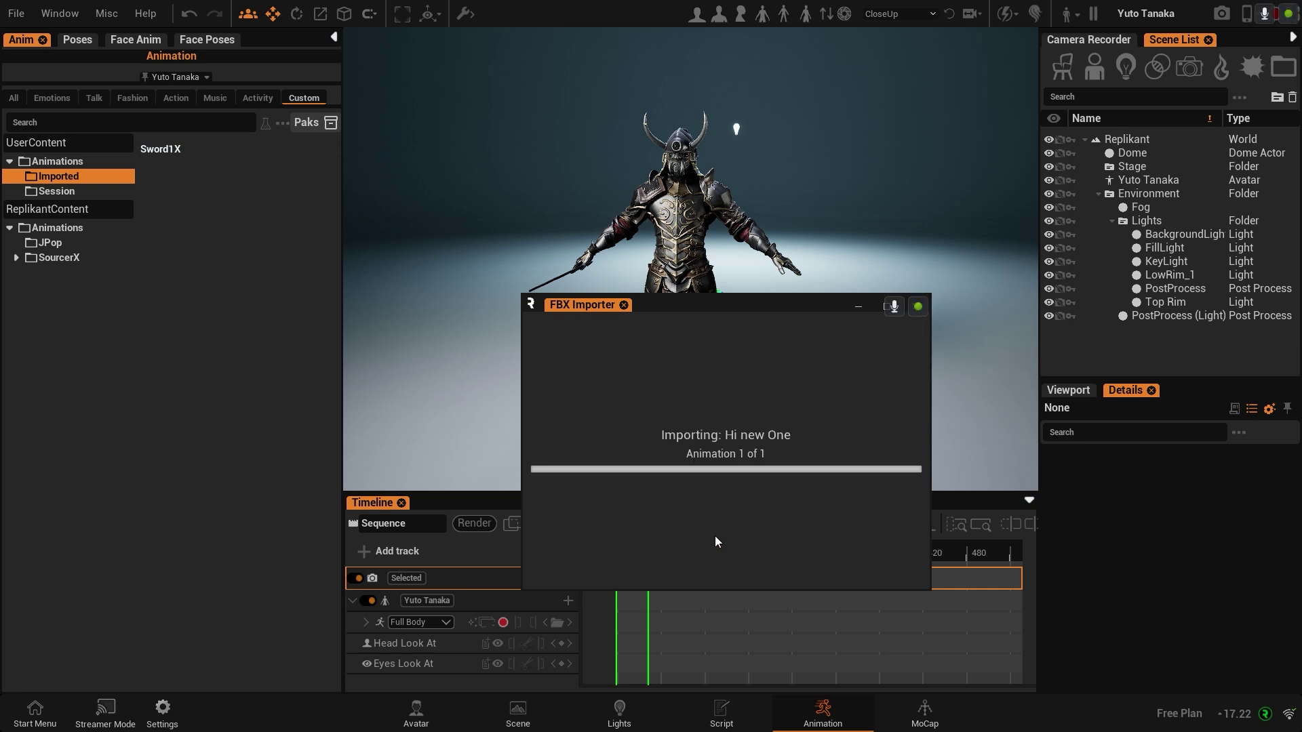
left_click(754, 456)
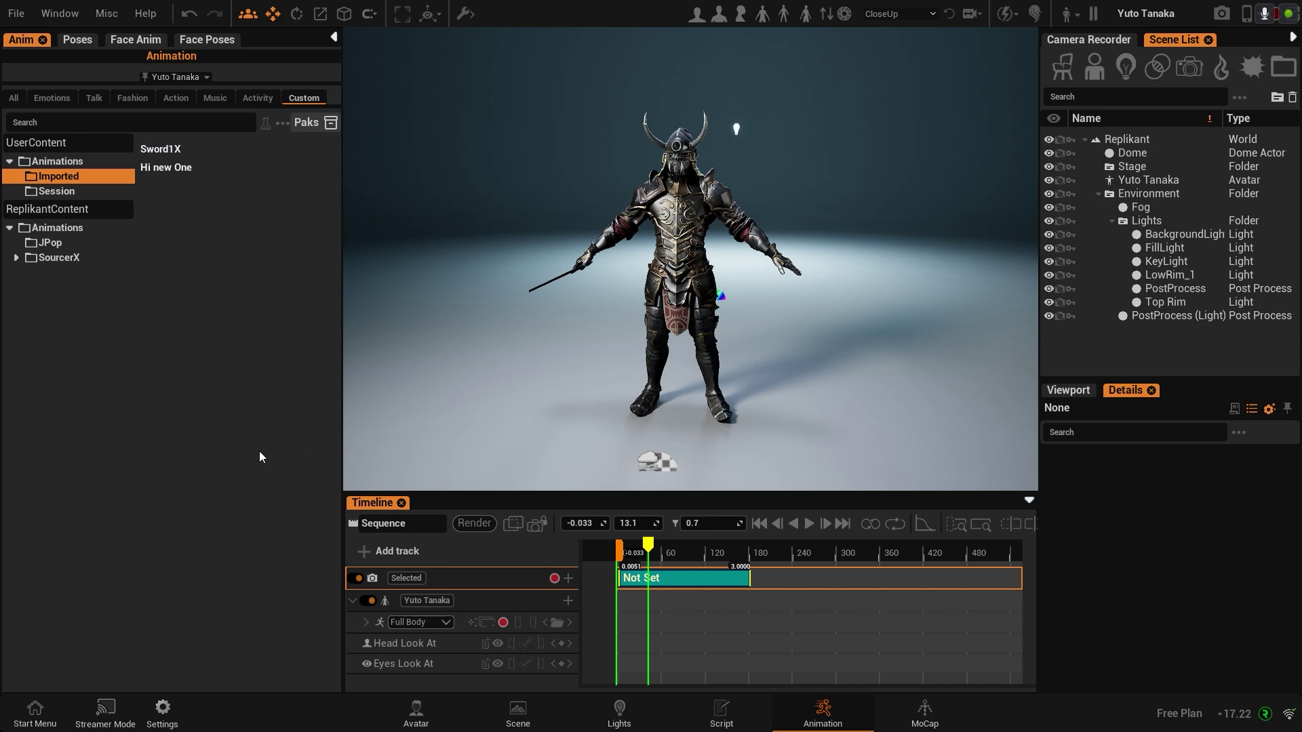
Step: Place the Hi new One animation at the start of the samurai avatar's Full Body track and play it
left_click(685, 250)
mouse_move(187, 170)
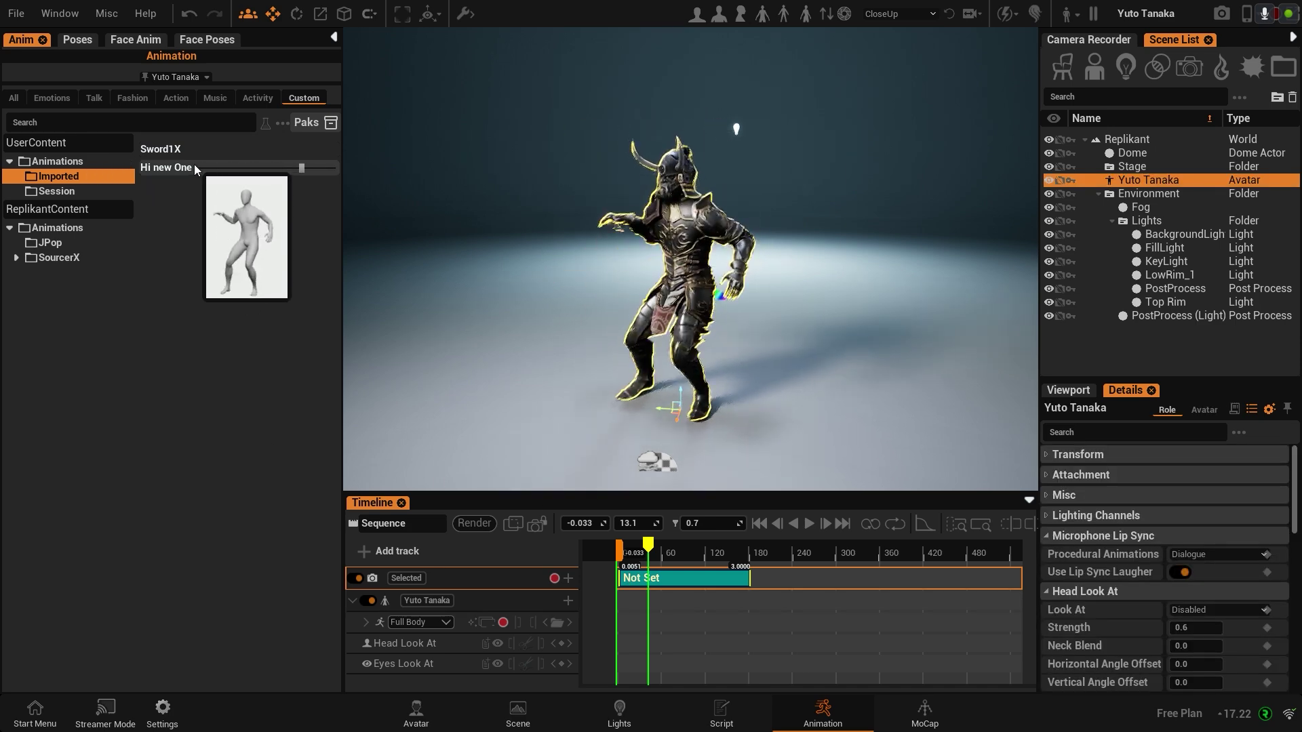
left_click_drag(194, 164, 619, 624)
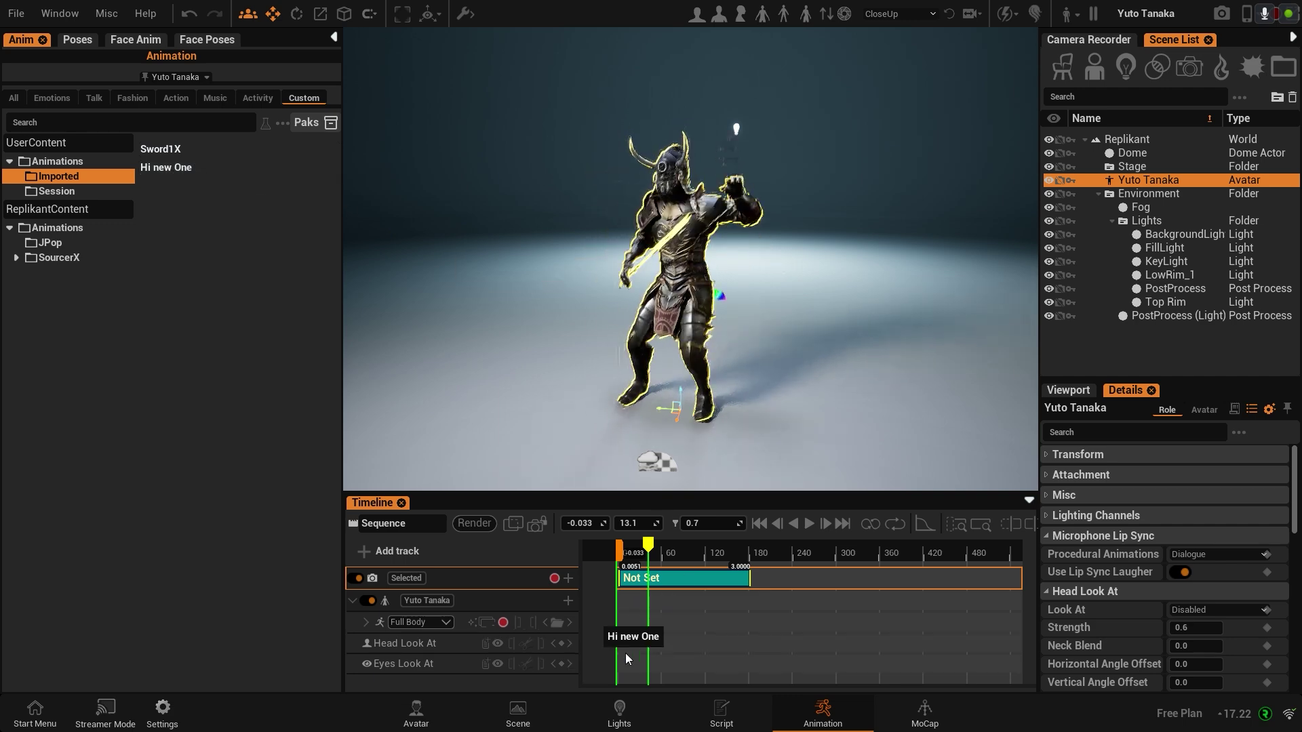
left_click_drag(650, 546, 622, 546)
left_click(811, 524)
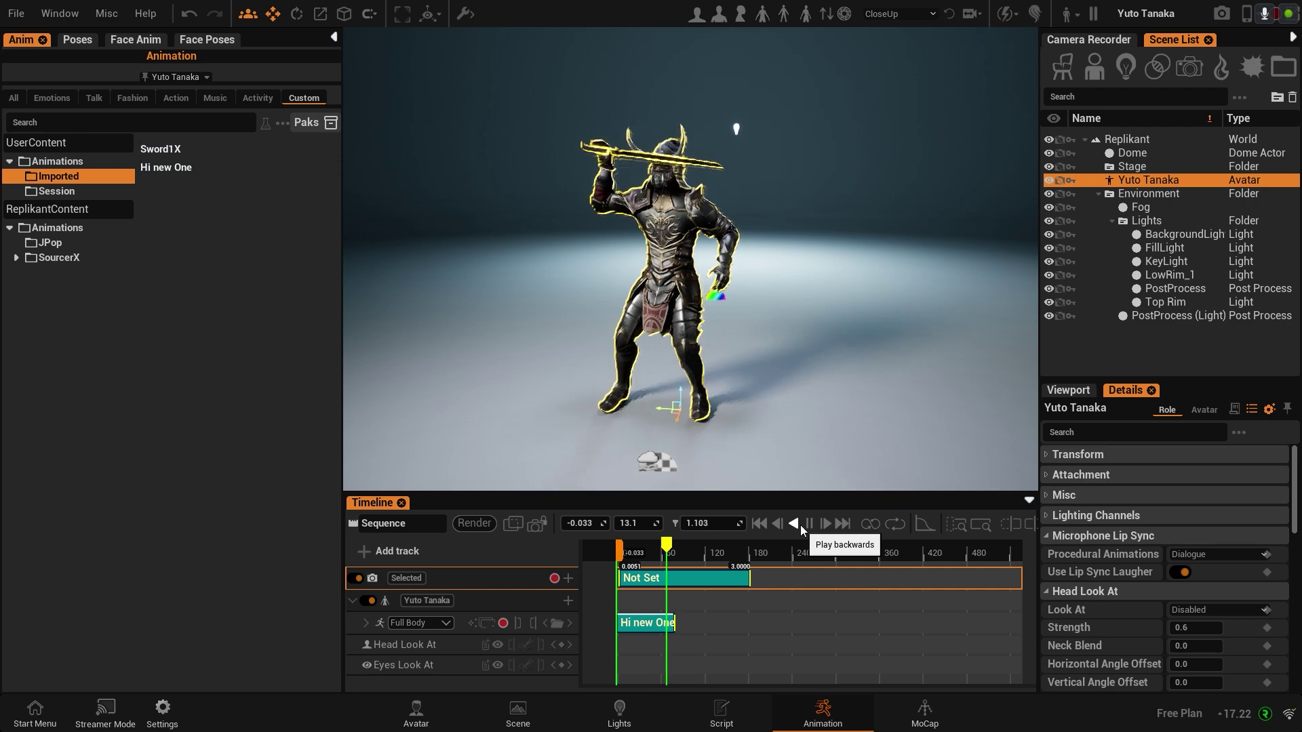
Step: Extend the Hi new One clip to about four repetitions and scrub through its first cycle
left_click_drag(673, 623, 854, 631)
left_click(662, 562)
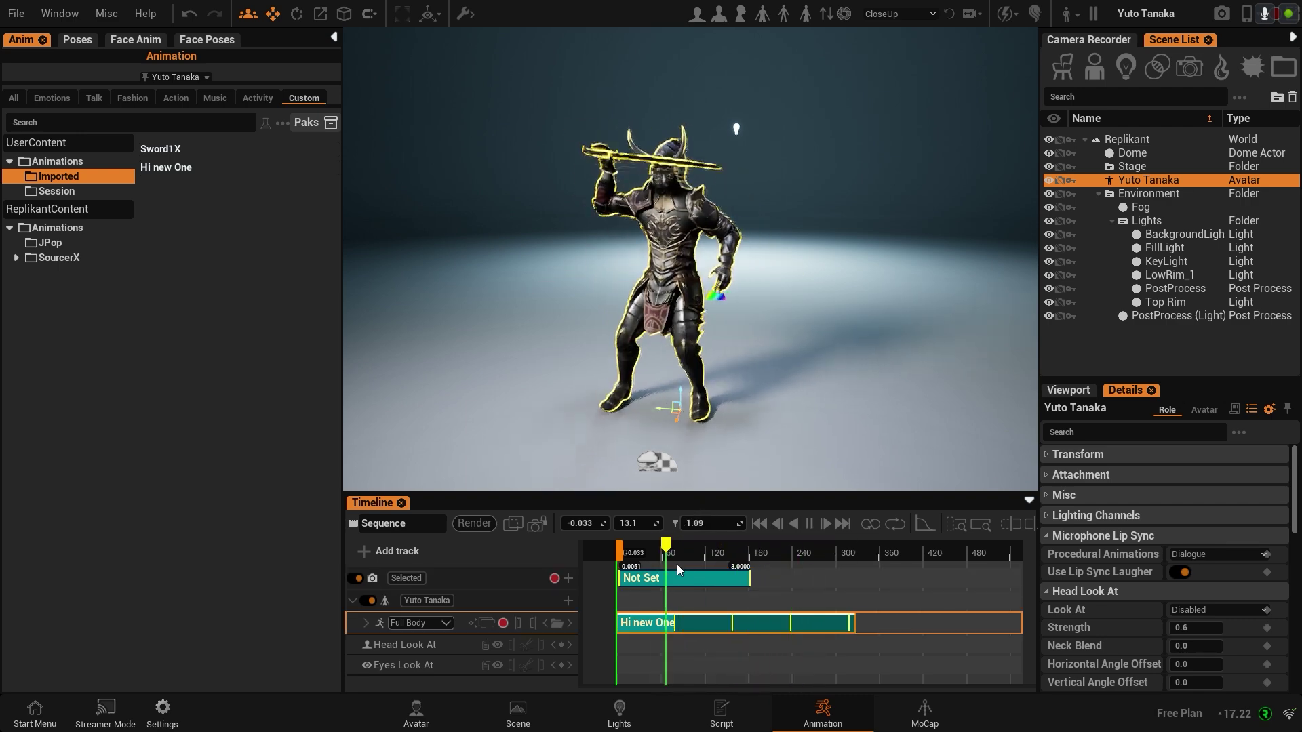
left_click_drag(677, 564, 634, 563)
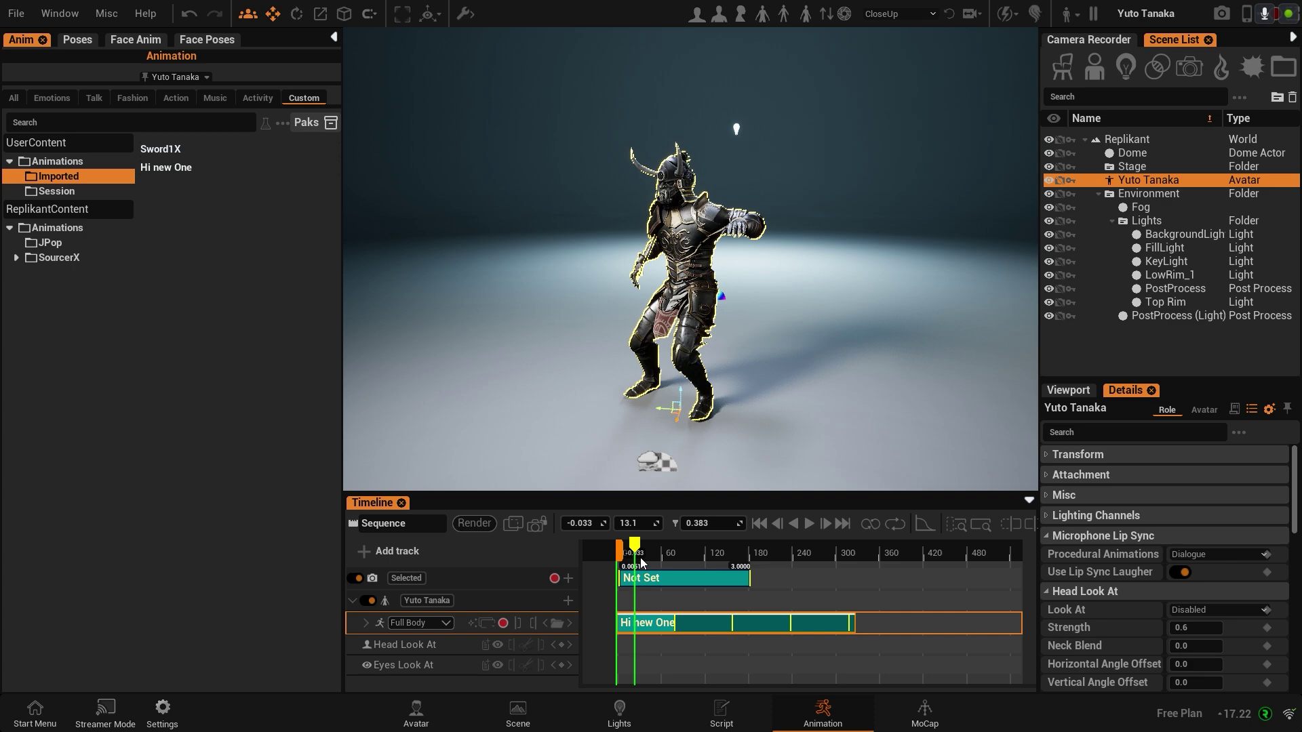
Step: Switch to Mixamo in the browser and choose the X Bot character
key("alt+Tab")
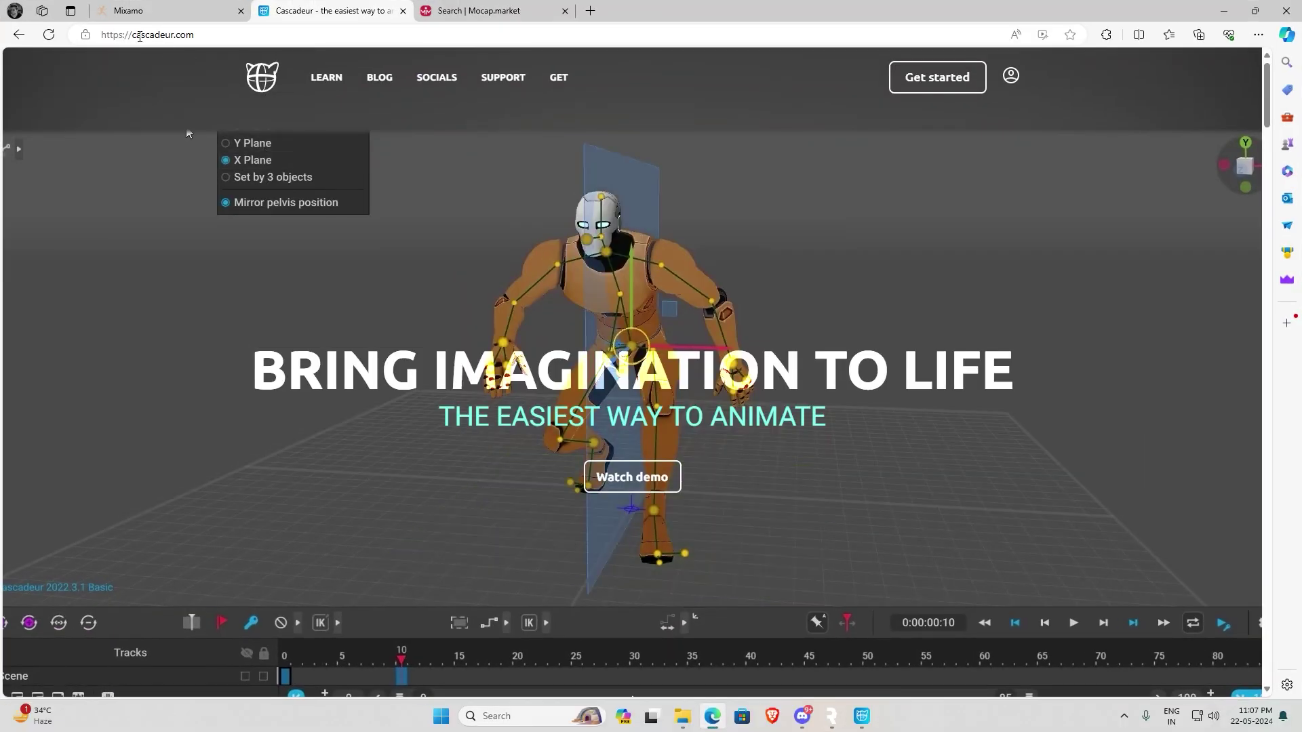
left_click(128, 10)
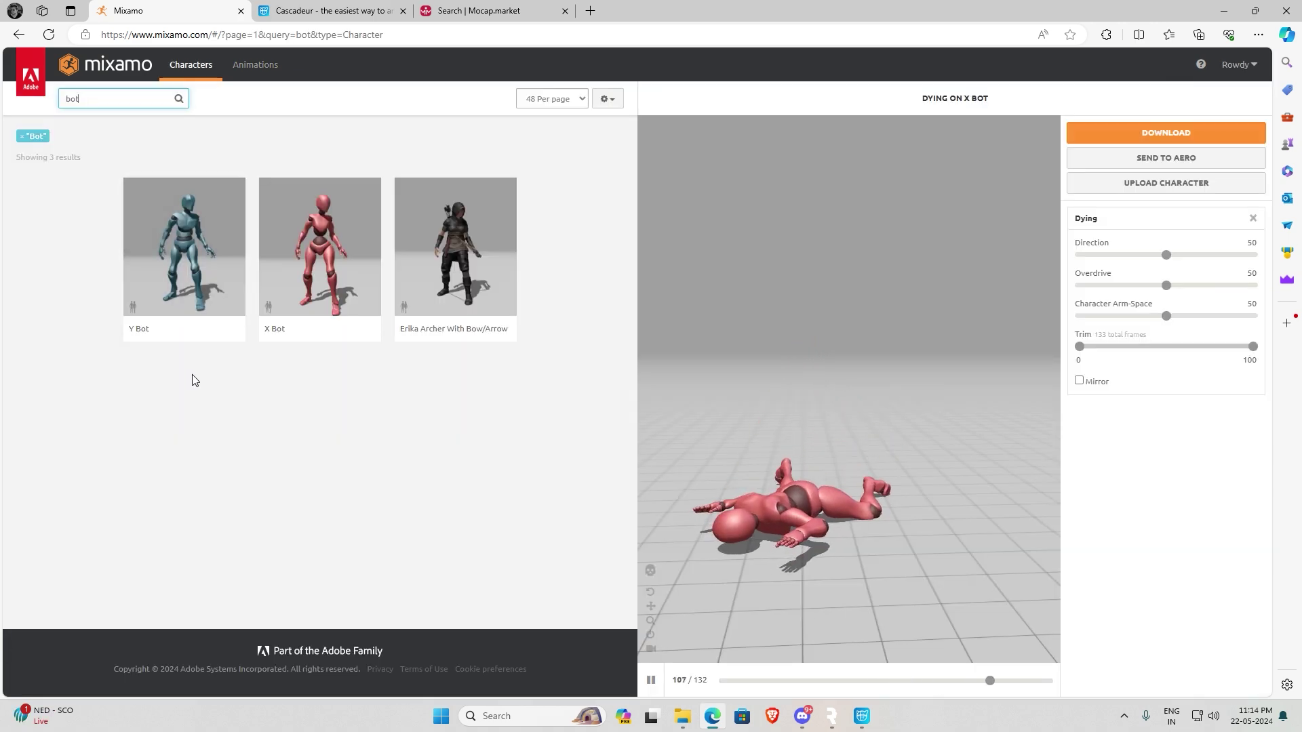
left_click(90, 92)
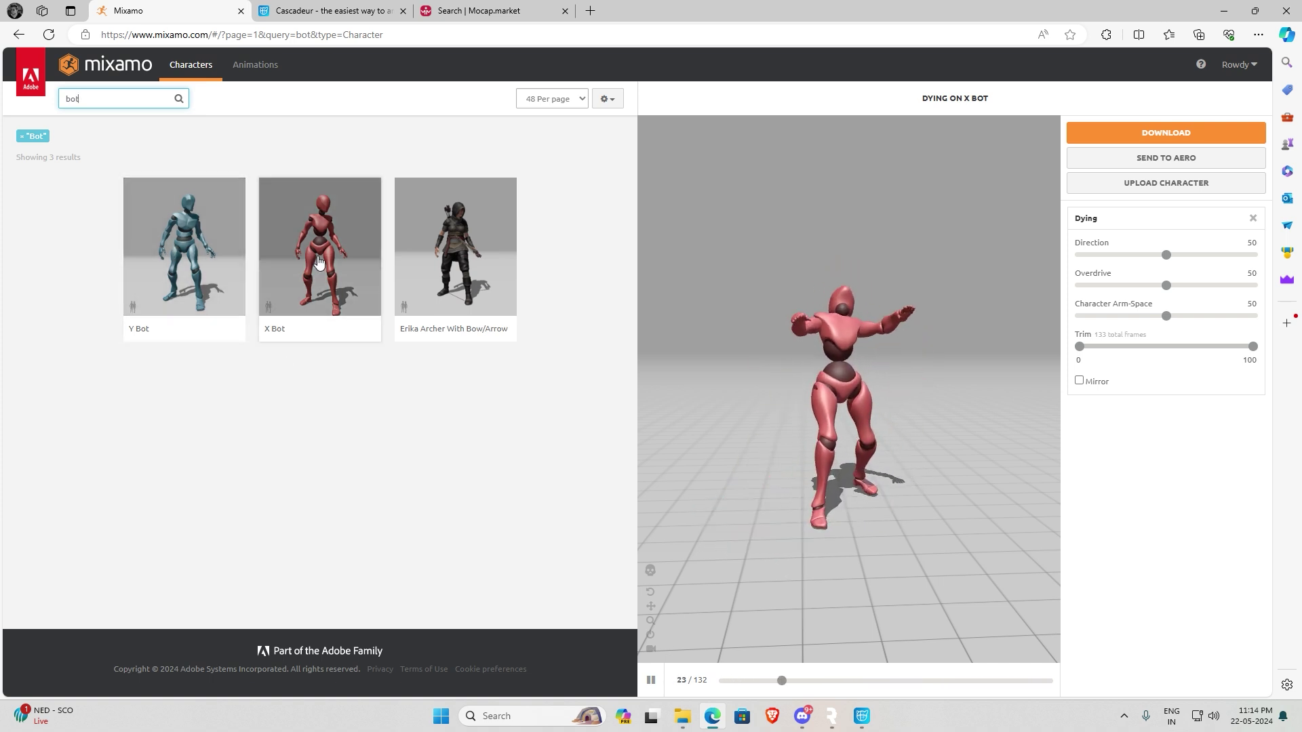
left_click(308, 291)
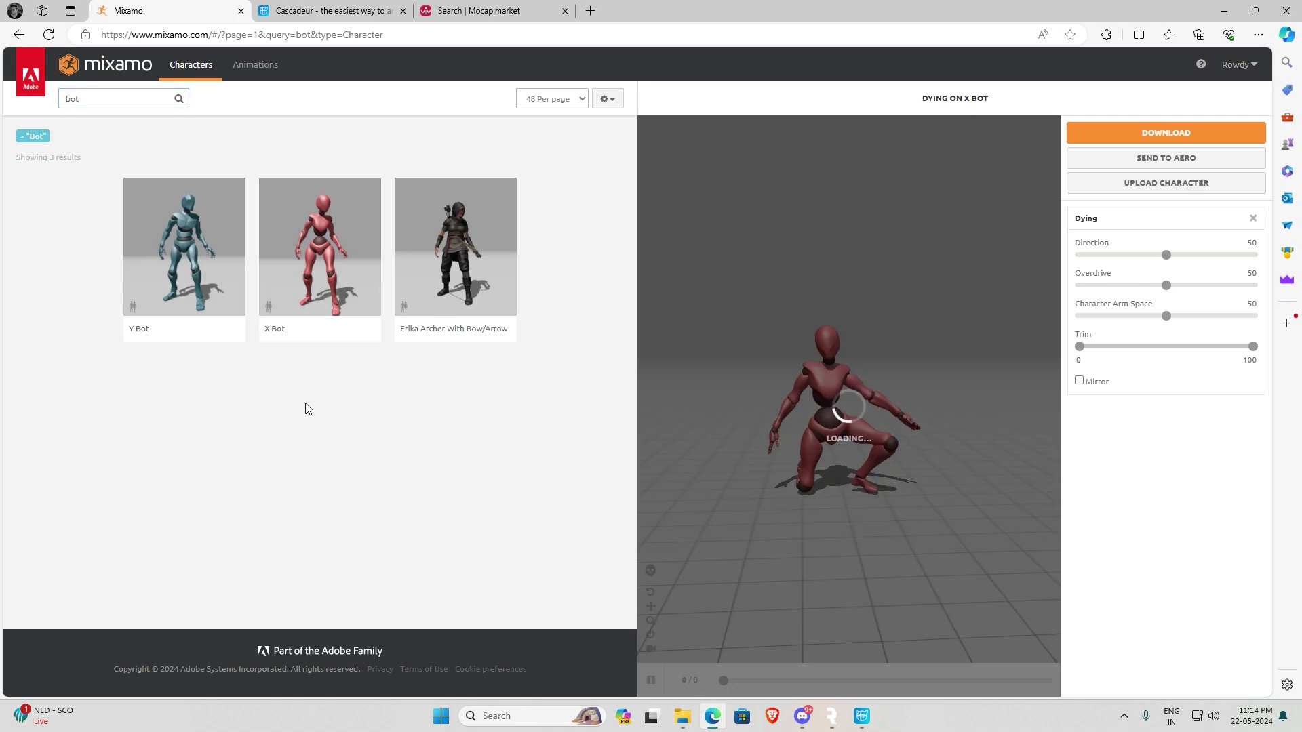
Step: Apply the Body Jab Cross animation to the X Bot character
left_click(256, 65)
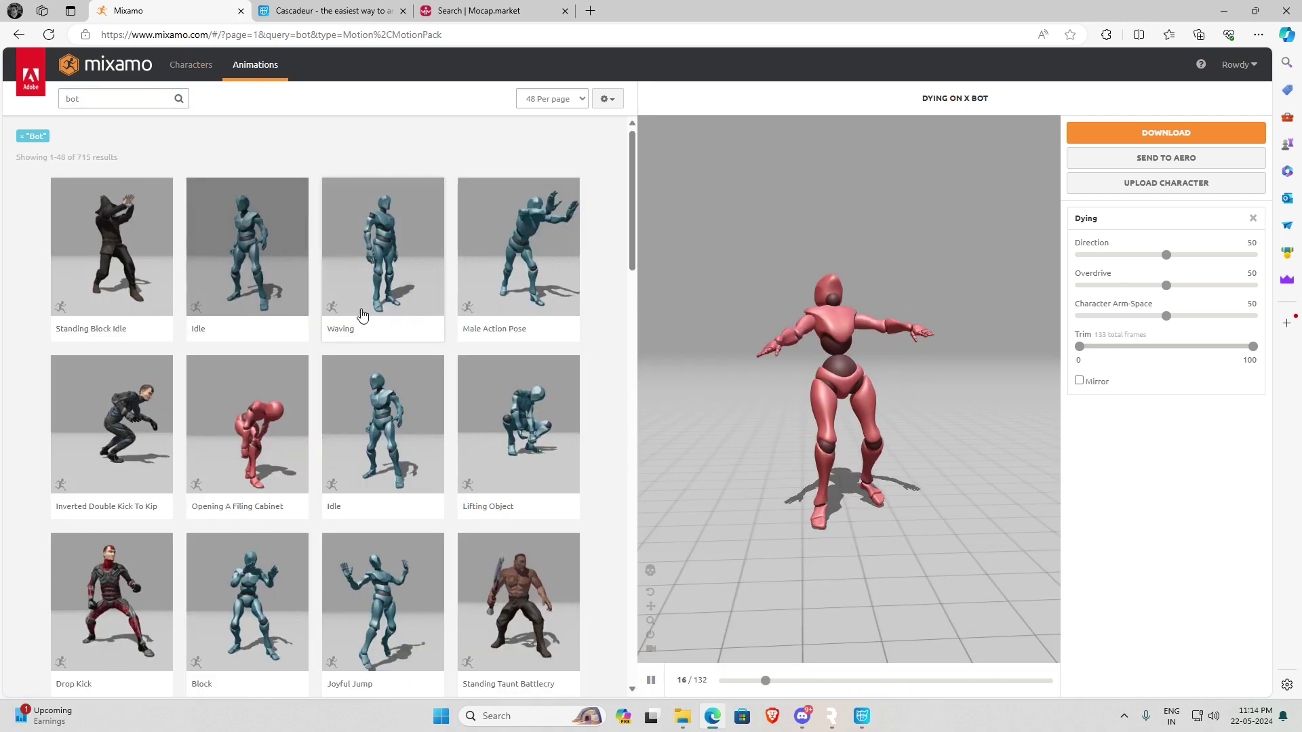
scroll(298, 346, "down", 8)
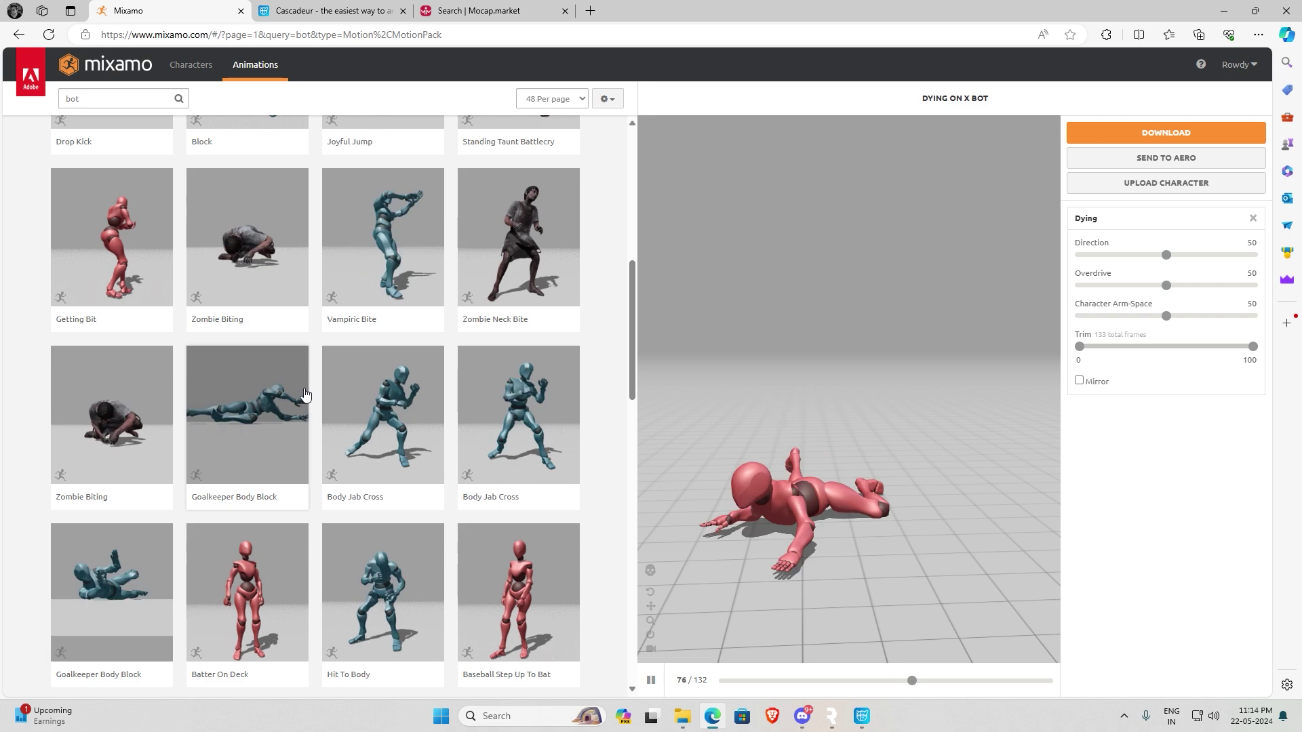
left_click(375, 405)
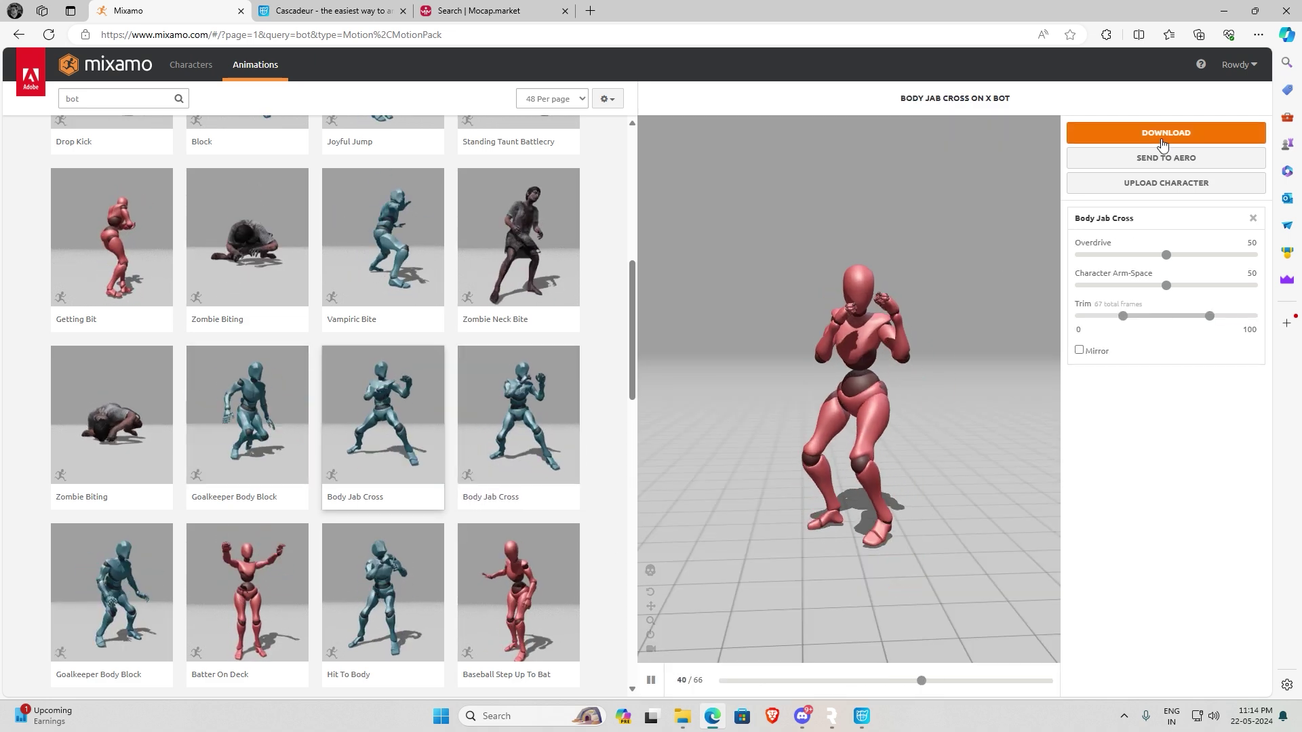
Step: Download Body Jab Cross as FBX Binary with skin at 30 frames per second without keyframe reduction, and locate the downloaded file
left_click(1159, 138)
left_click(681, 190)
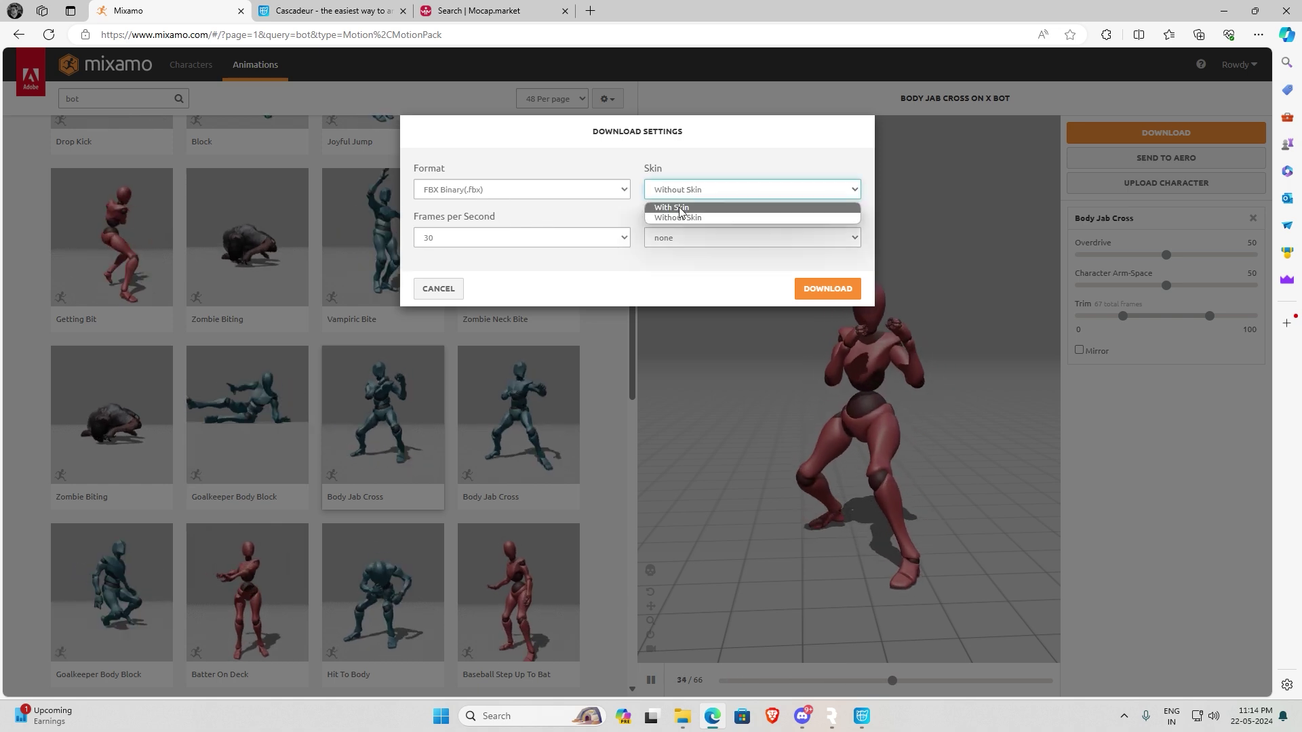
left_click(678, 207)
left_click(523, 191)
left_click(490, 237)
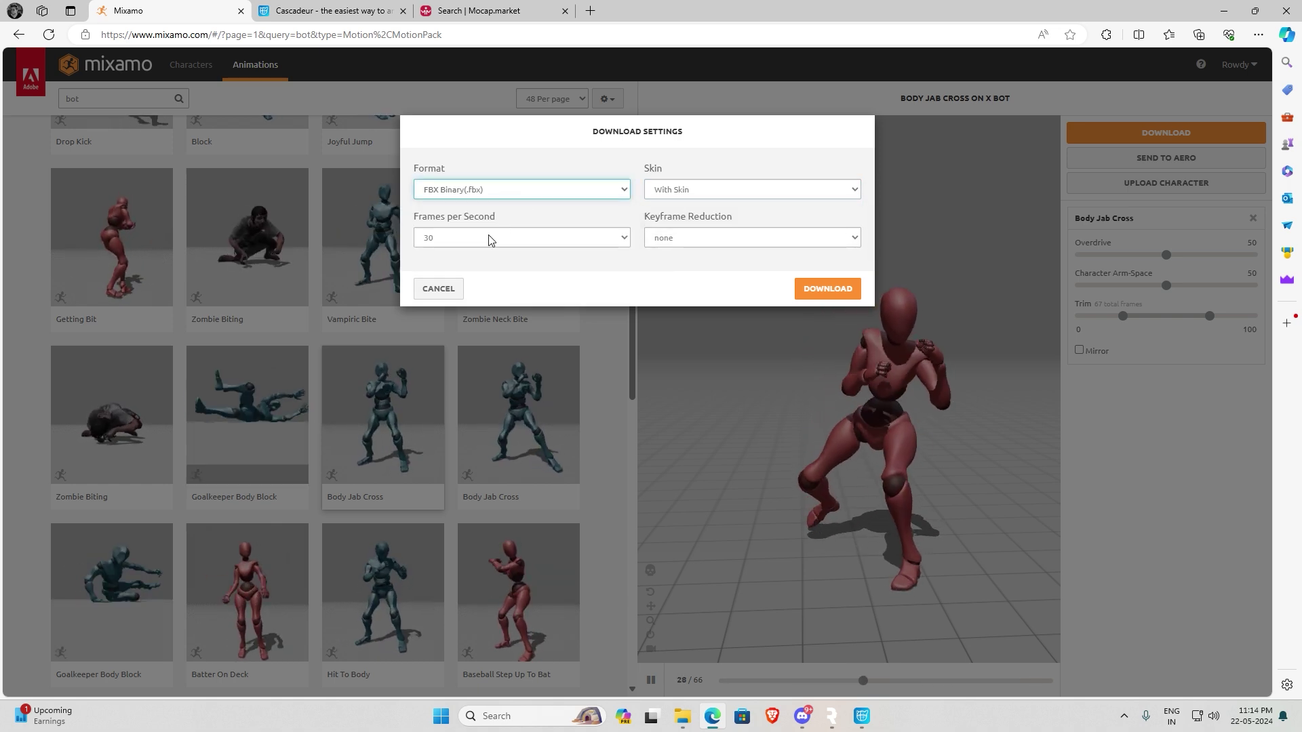
left_click(498, 239)
left_click(499, 276)
left_click(750, 237)
left_click(780, 257)
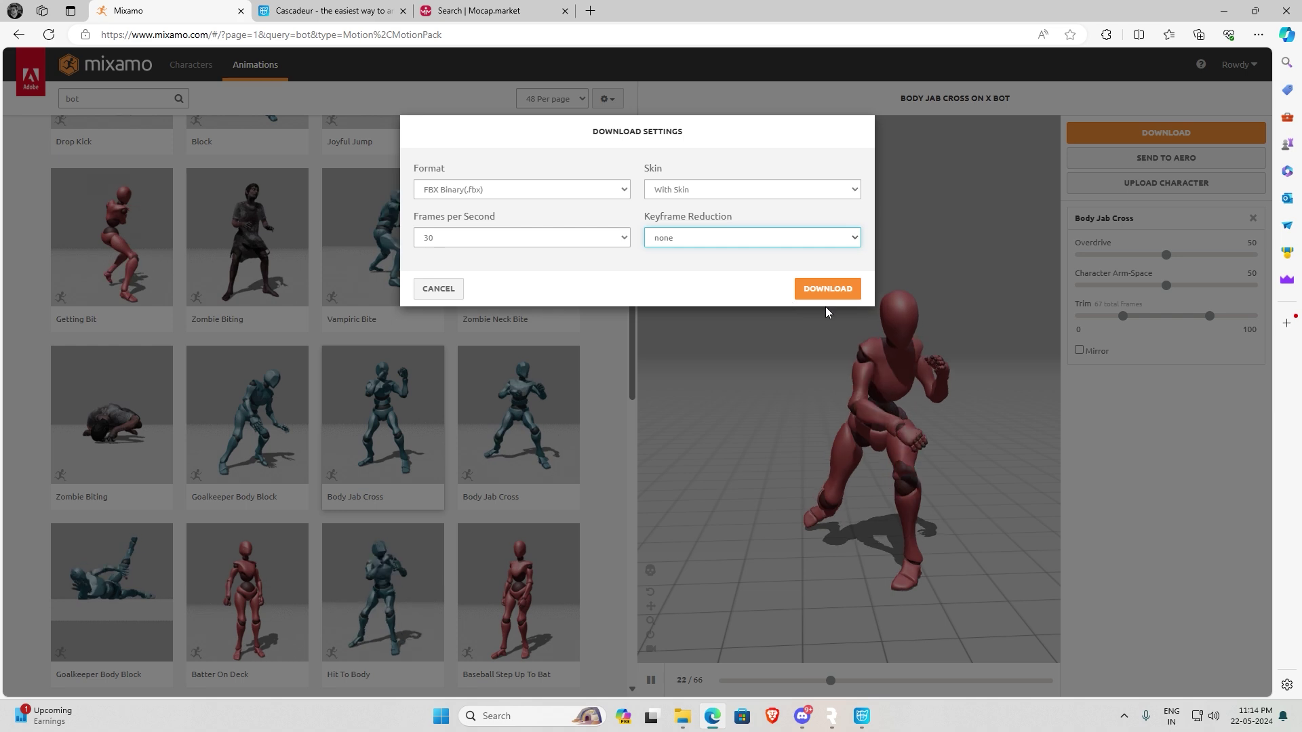
left_click(827, 289)
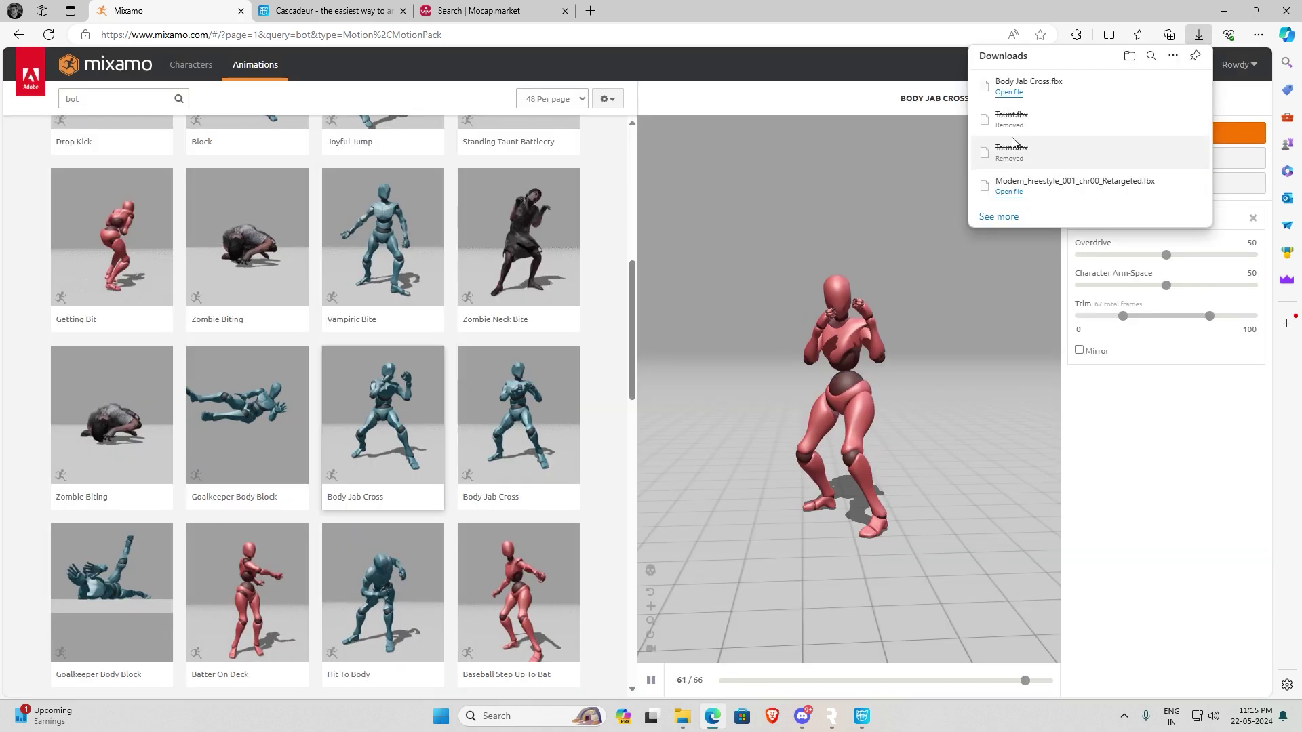
left_click(1151, 87)
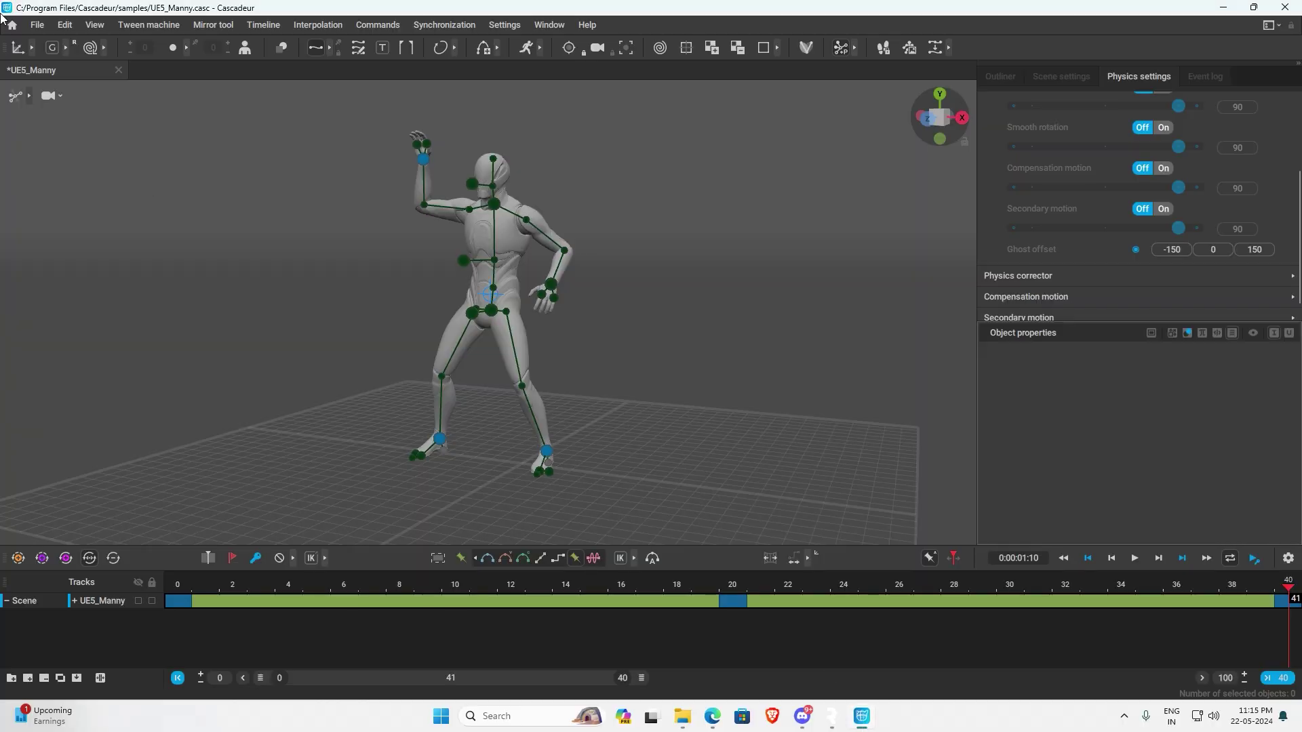
Step: Switch to Cascadeur, create a new scene and import "Body Jab Cross.fbx" from the Mixamo folder
left_click(37, 24)
key("ctrl+n")
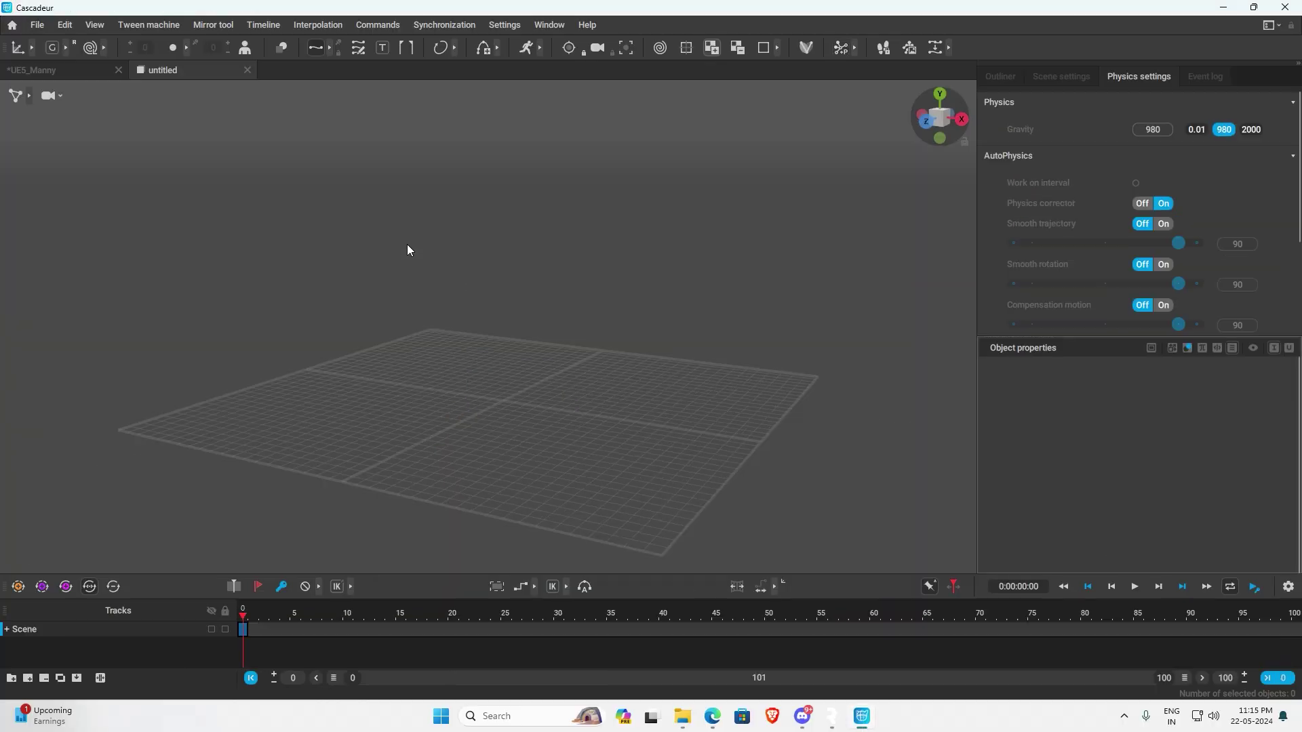
left_click(38, 29)
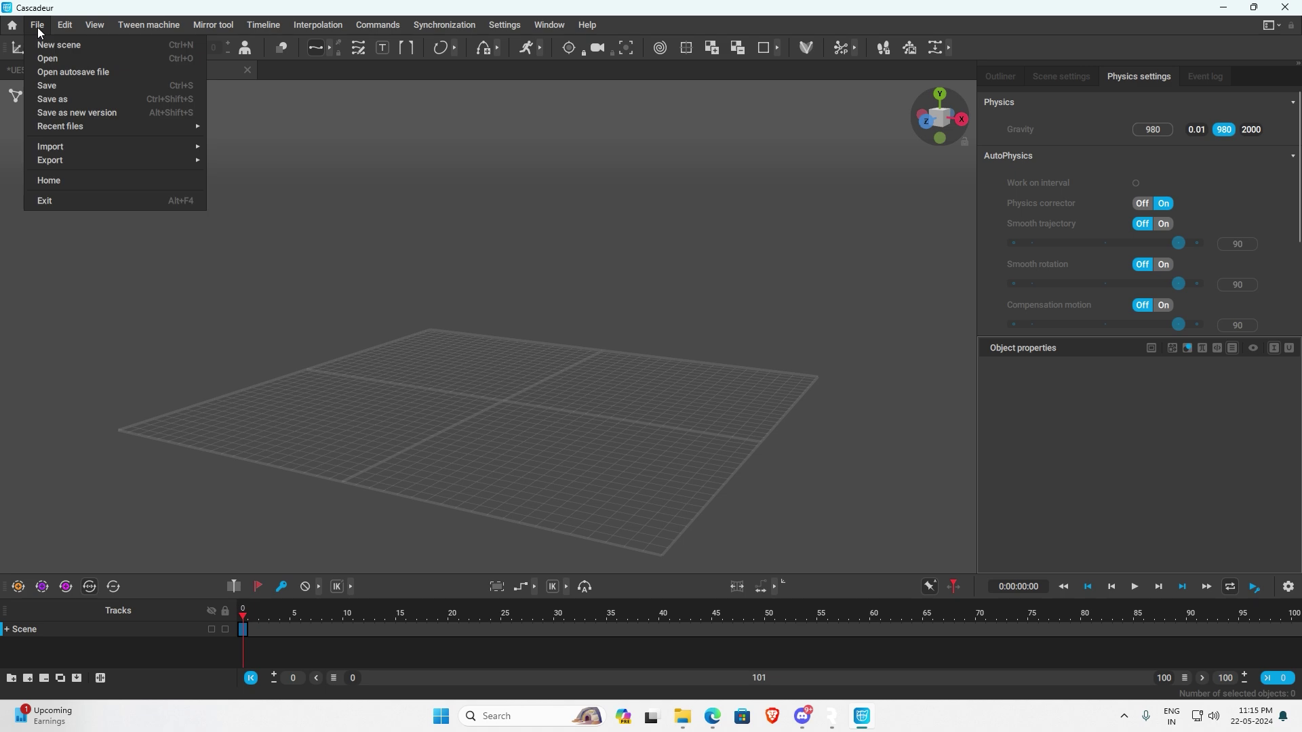
mouse_move(189, 146)
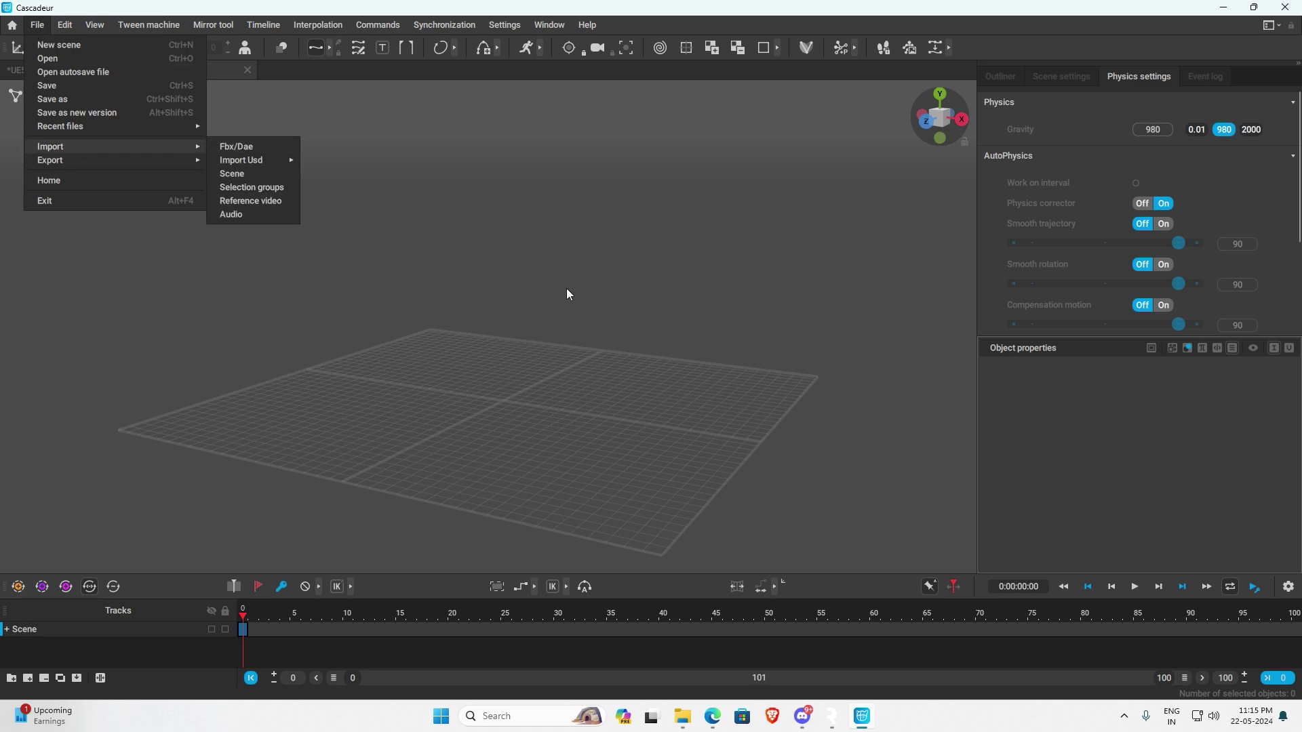
key("alt+Tab")
left_click_drag(563, 254, 997, 286)
left_click_drag(685, 395, 456, 397)
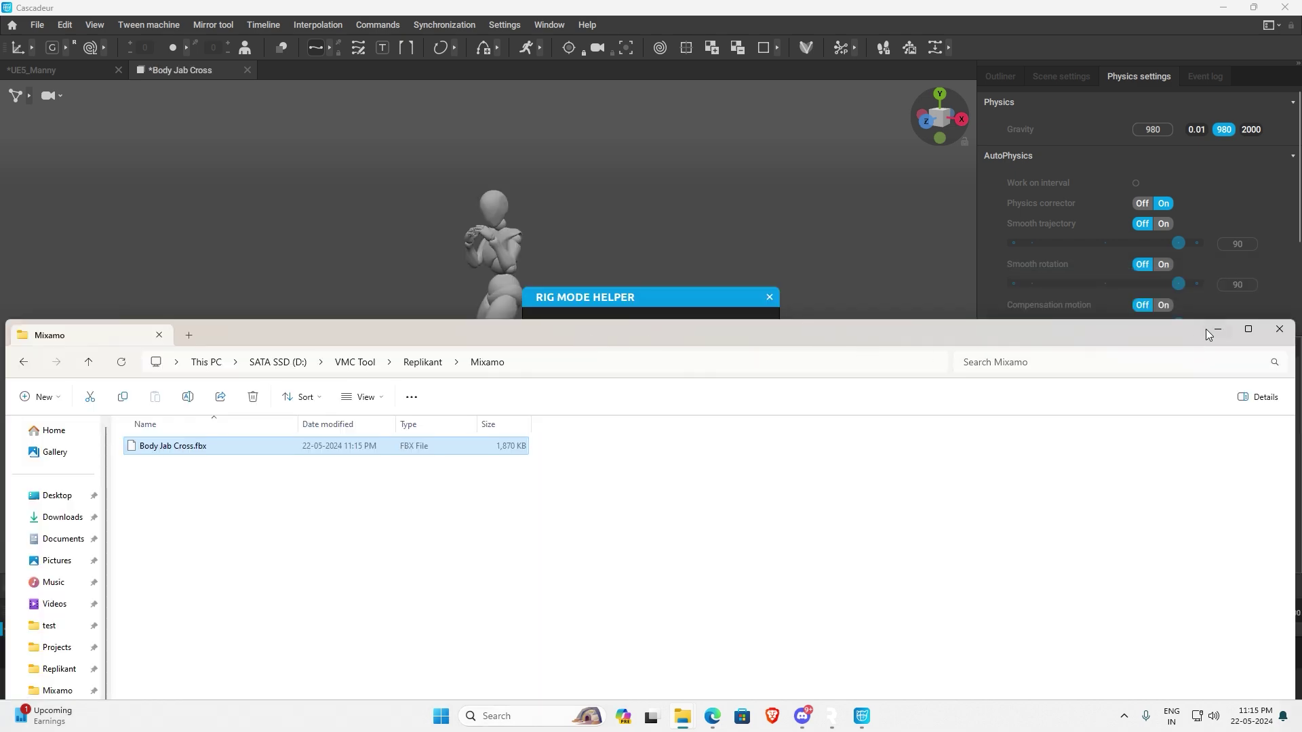
left_click(1217, 330)
Step: Rig the imported Mixamo model with the Quick Rigging Tool's automatic bone assignment and generate the rig
mouse_move(617, 296)
left_mouse_down()
mouse_move(591, 298)
mouse_move(711, 336)
mouse_move(630, 283)
left_mouse_up()
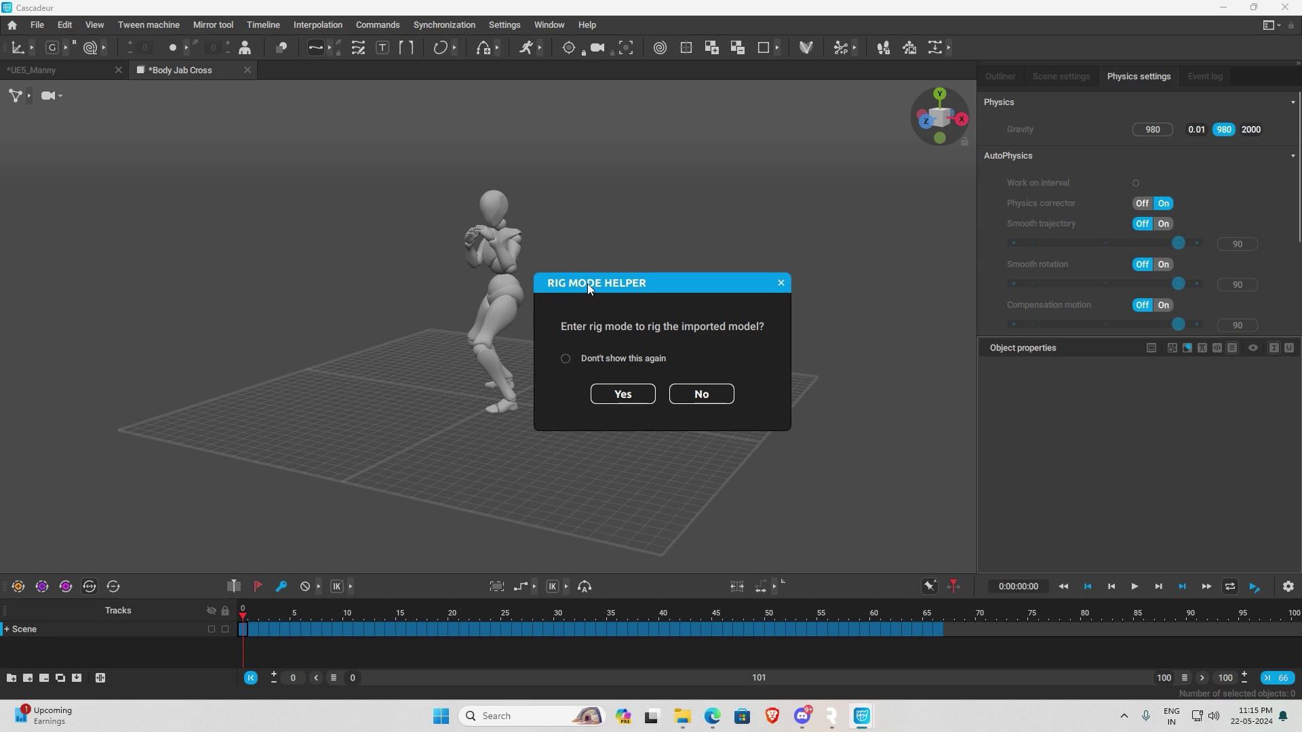
left_click(619, 397)
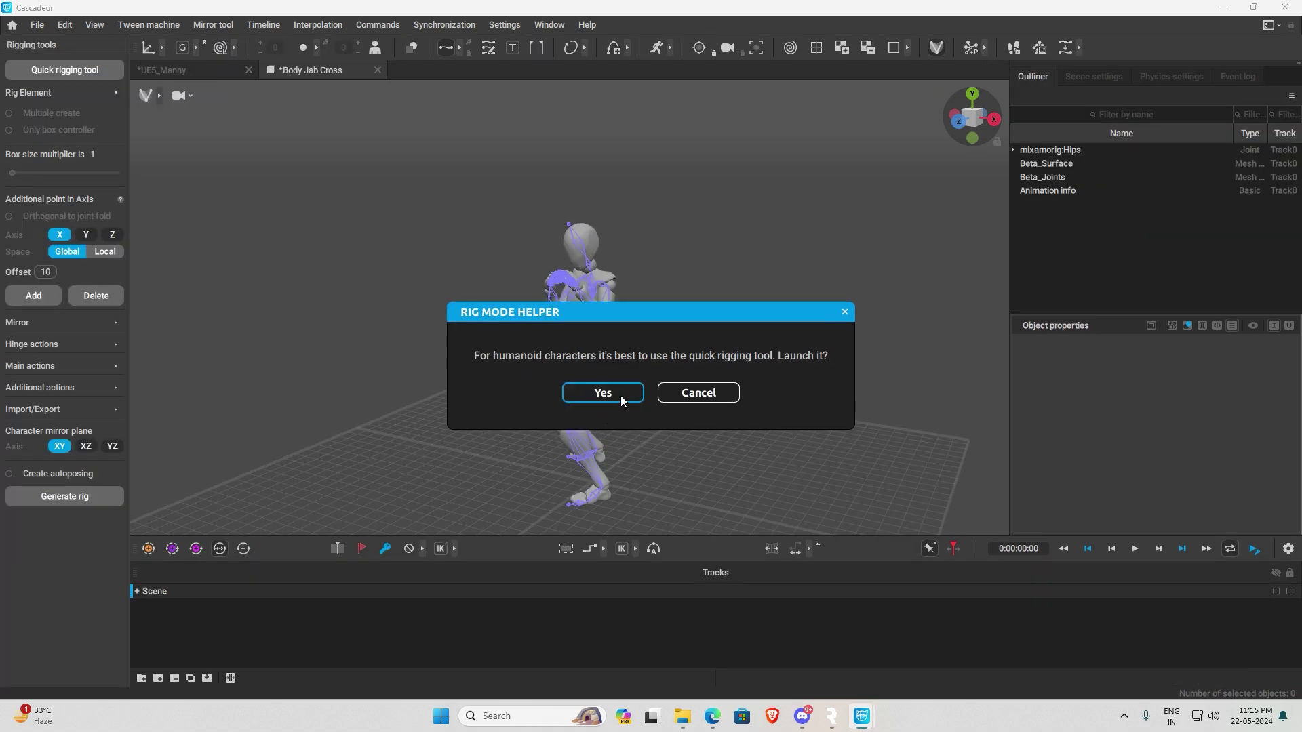
left_click(607, 398)
left_click(662, 392)
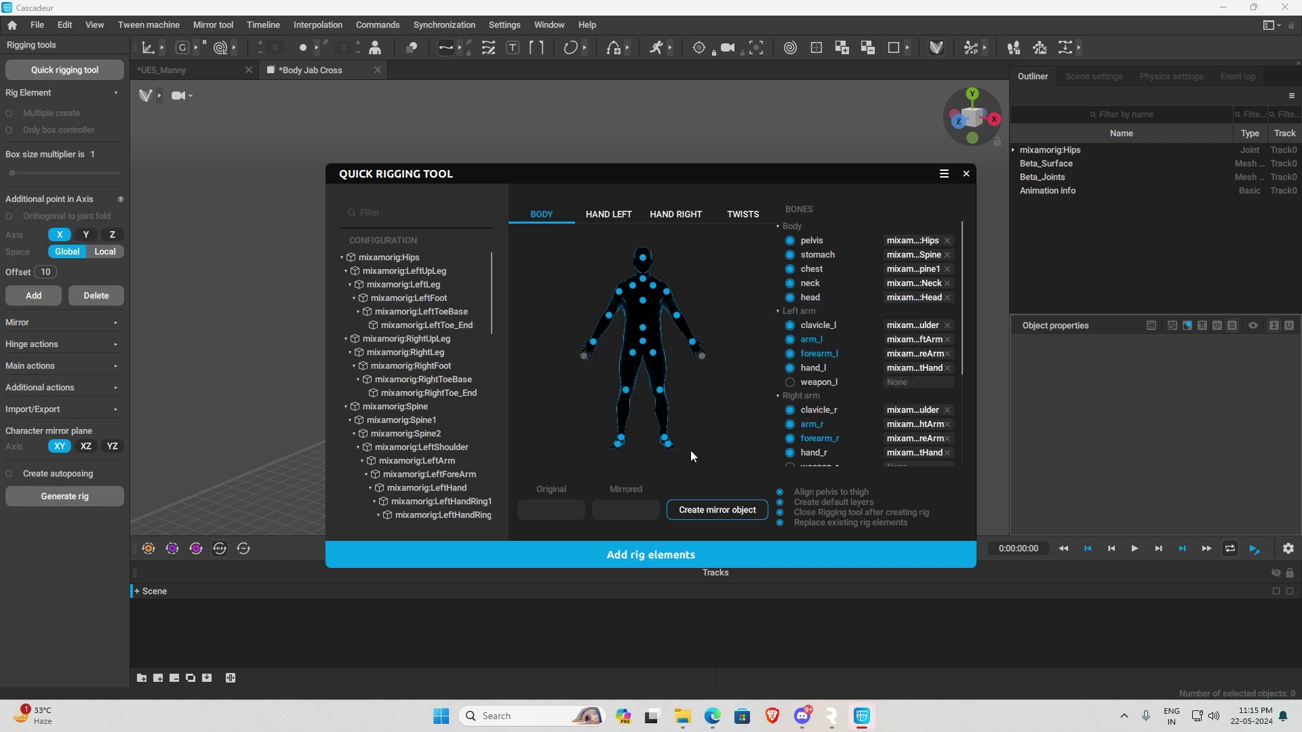
left_click(662, 553)
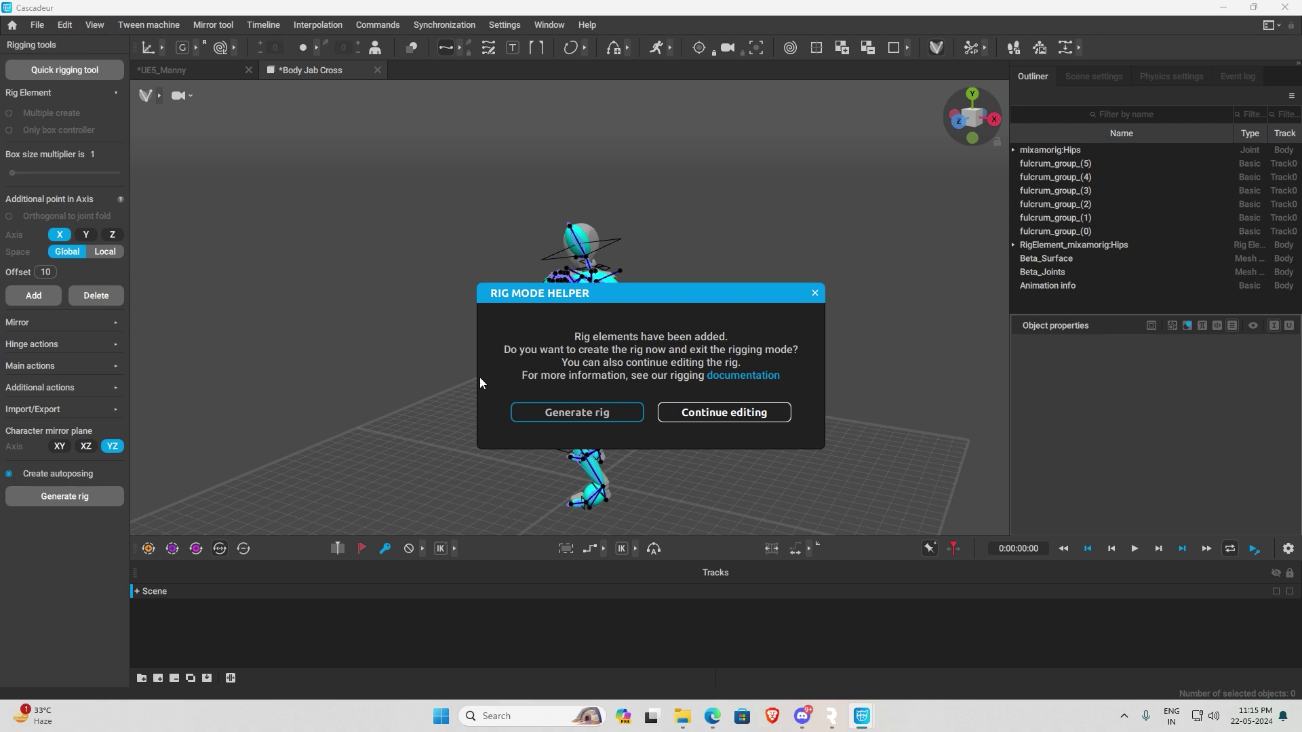
left_click(576, 412)
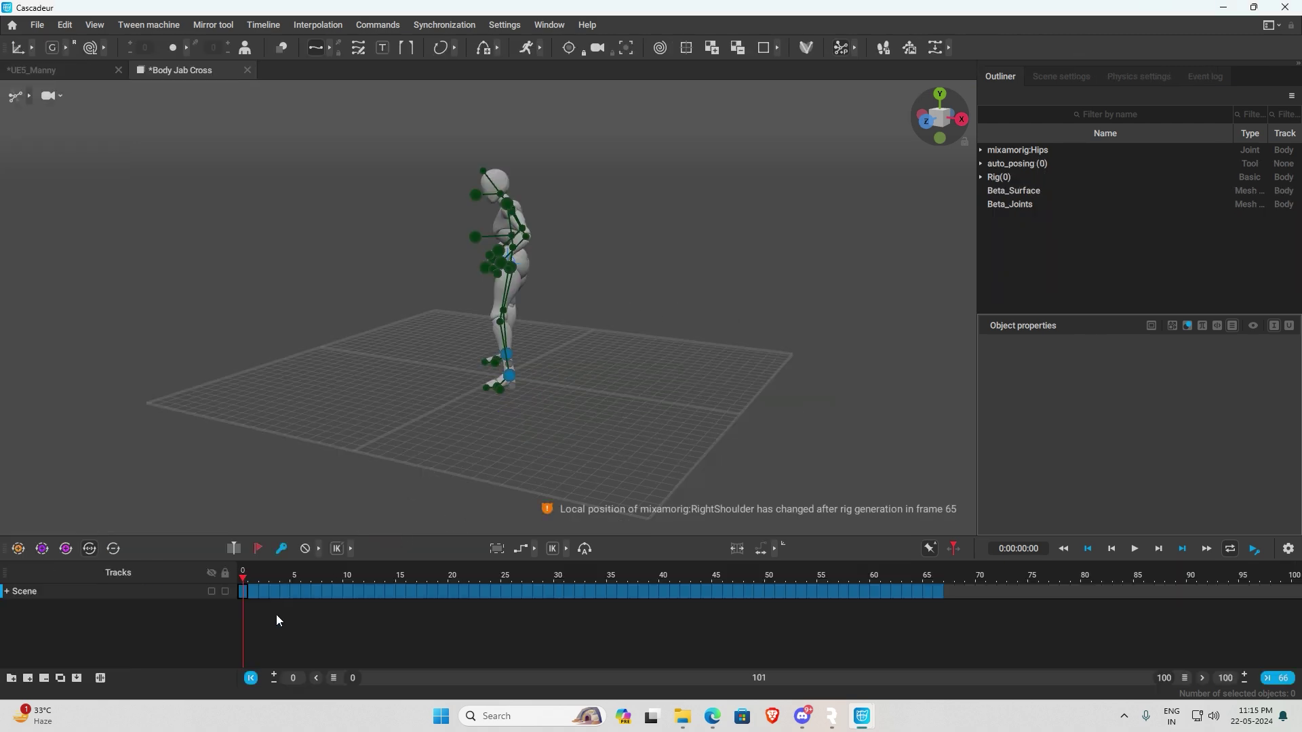
Step: Scrub the Body Jab Cross animation to its last keyed frame, 66, and make a retargeting copy of it
left_click(286, 576)
left_click_drag(303, 575, 941, 603)
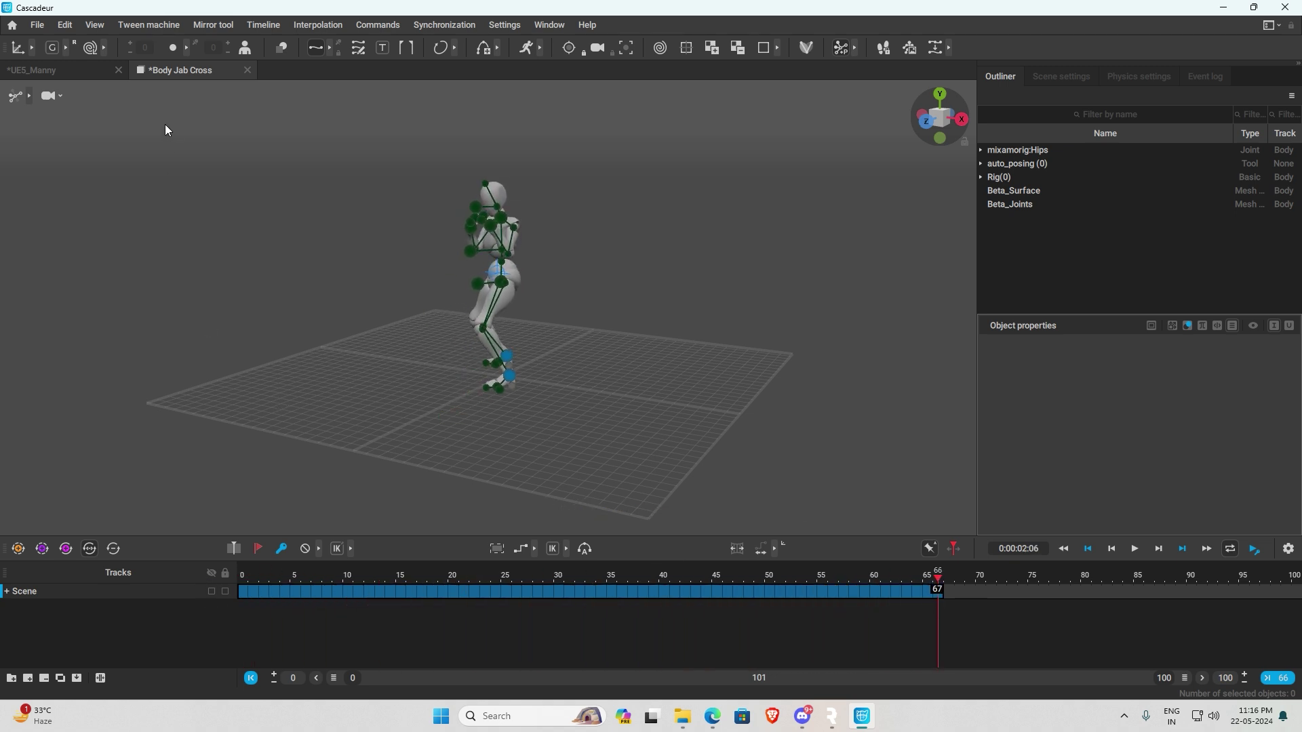
left_click(65, 25)
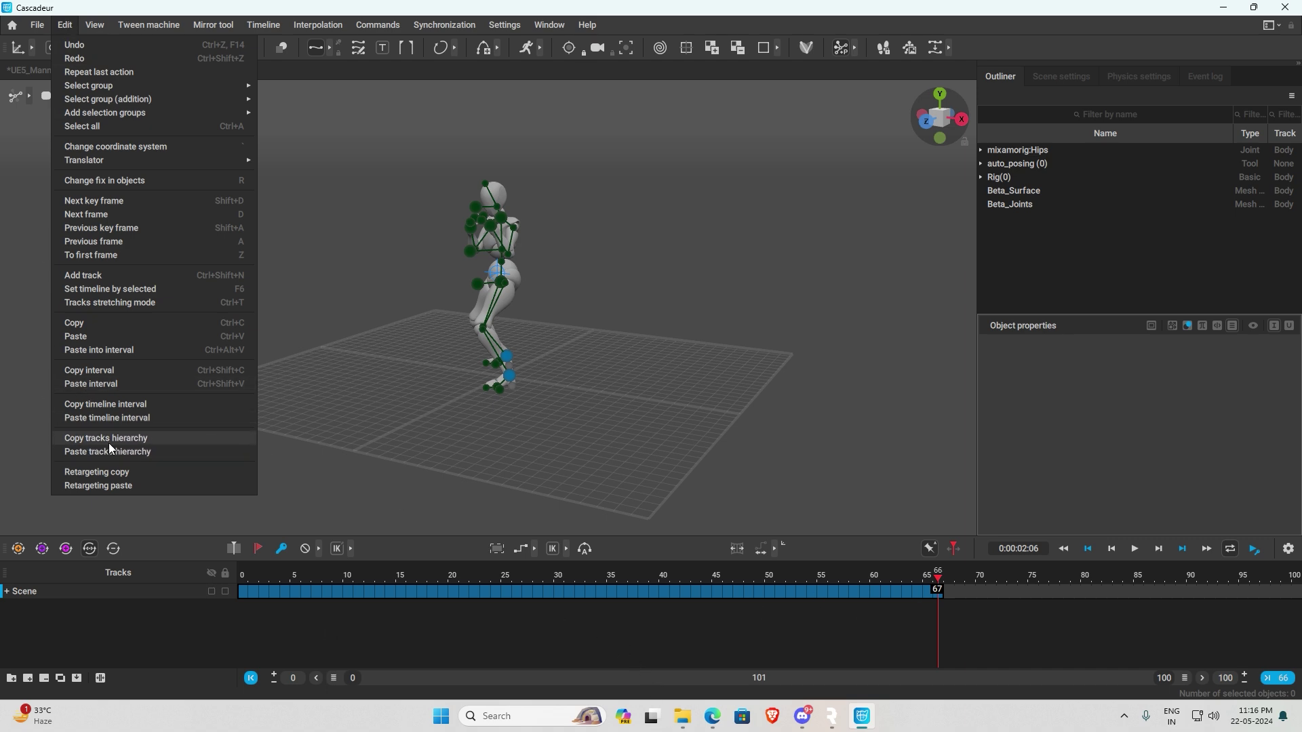
left_click(112, 471)
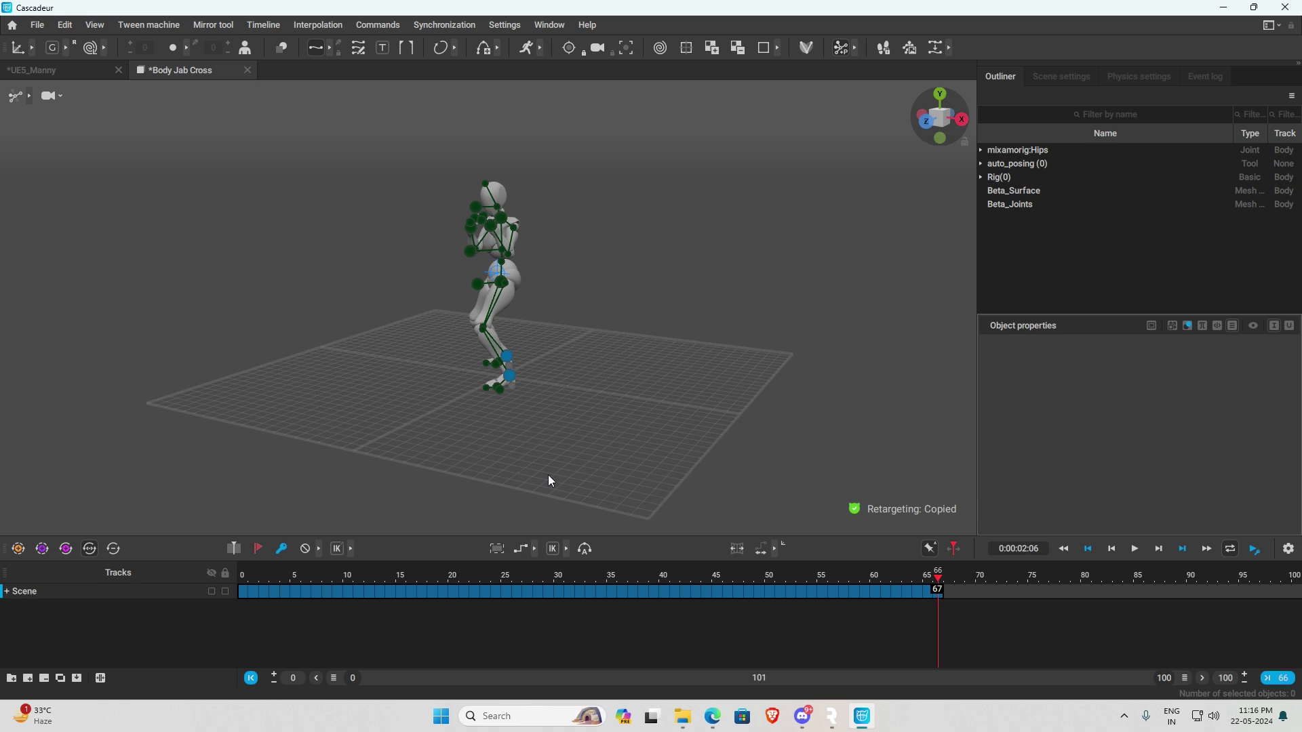
Step: Open the scene "Replinat Sample reuse.casc" from the Replikant folder
left_click(53, 71)
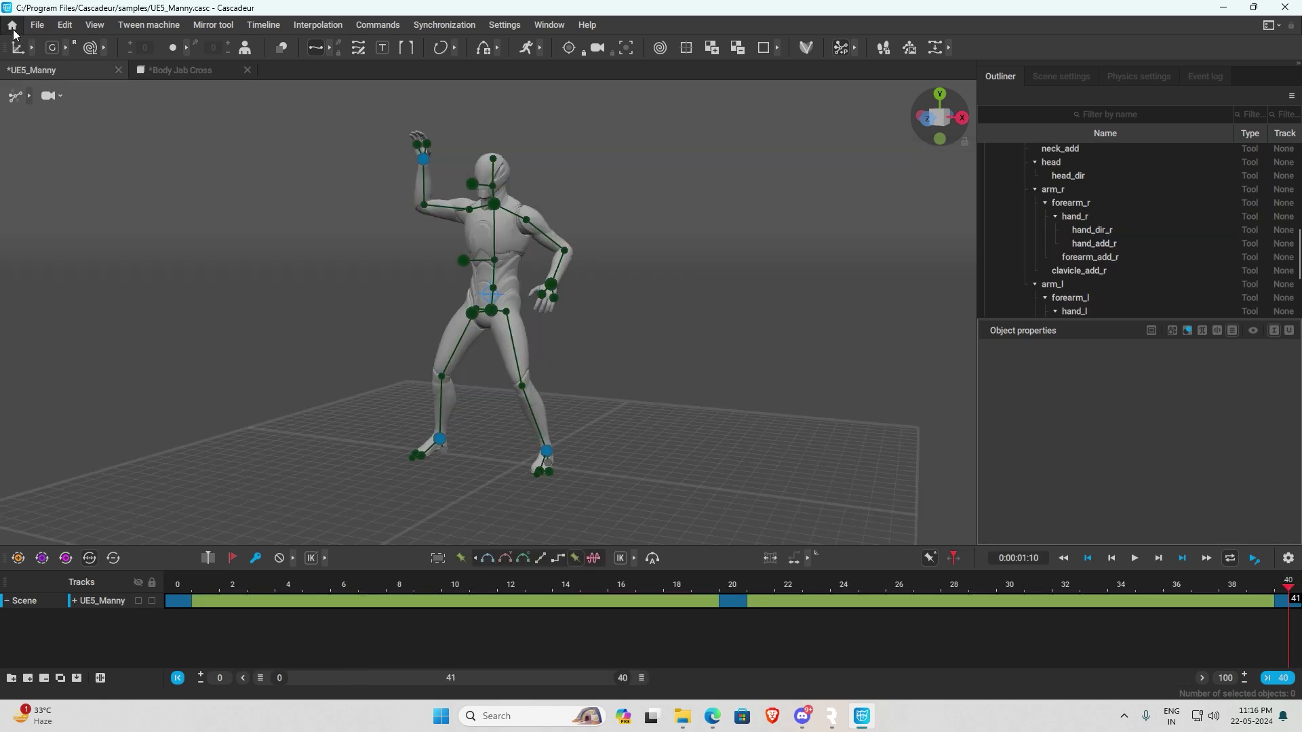
left_click(34, 27)
left_click(61, 57)
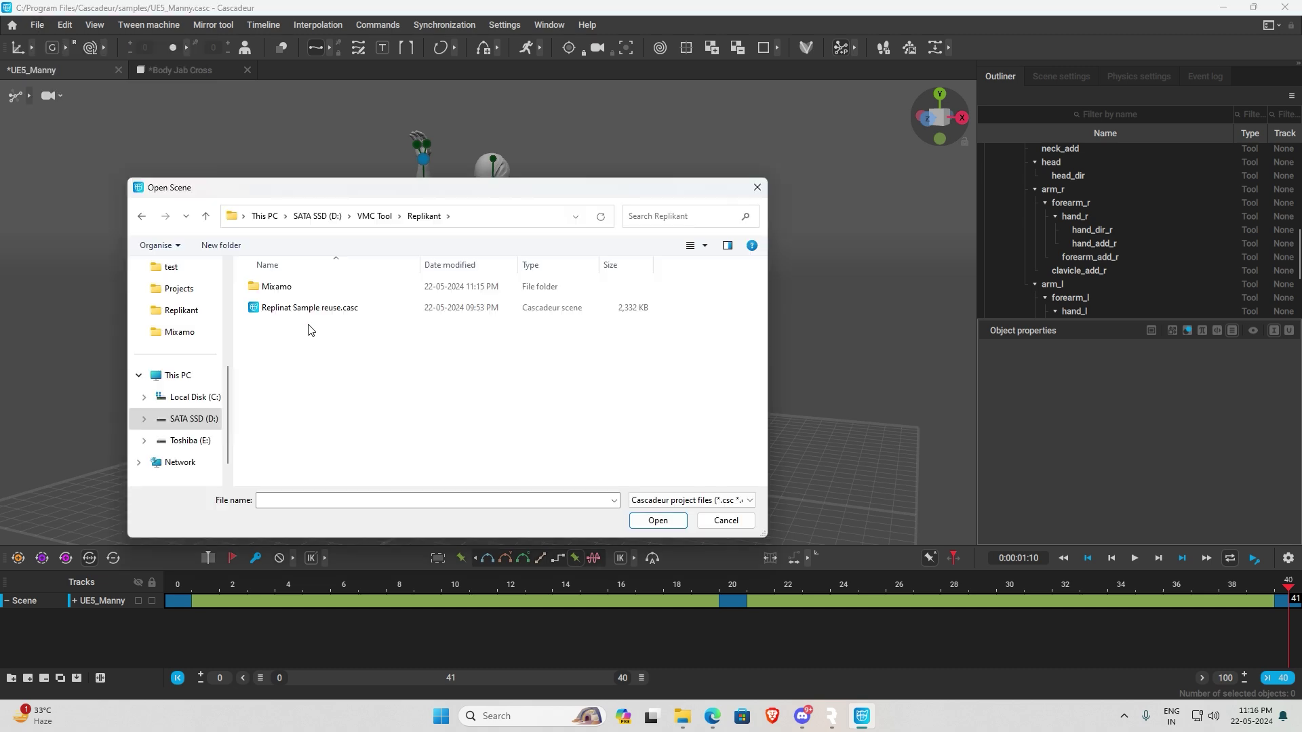
left_click(296, 309)
double_click(296, 309)
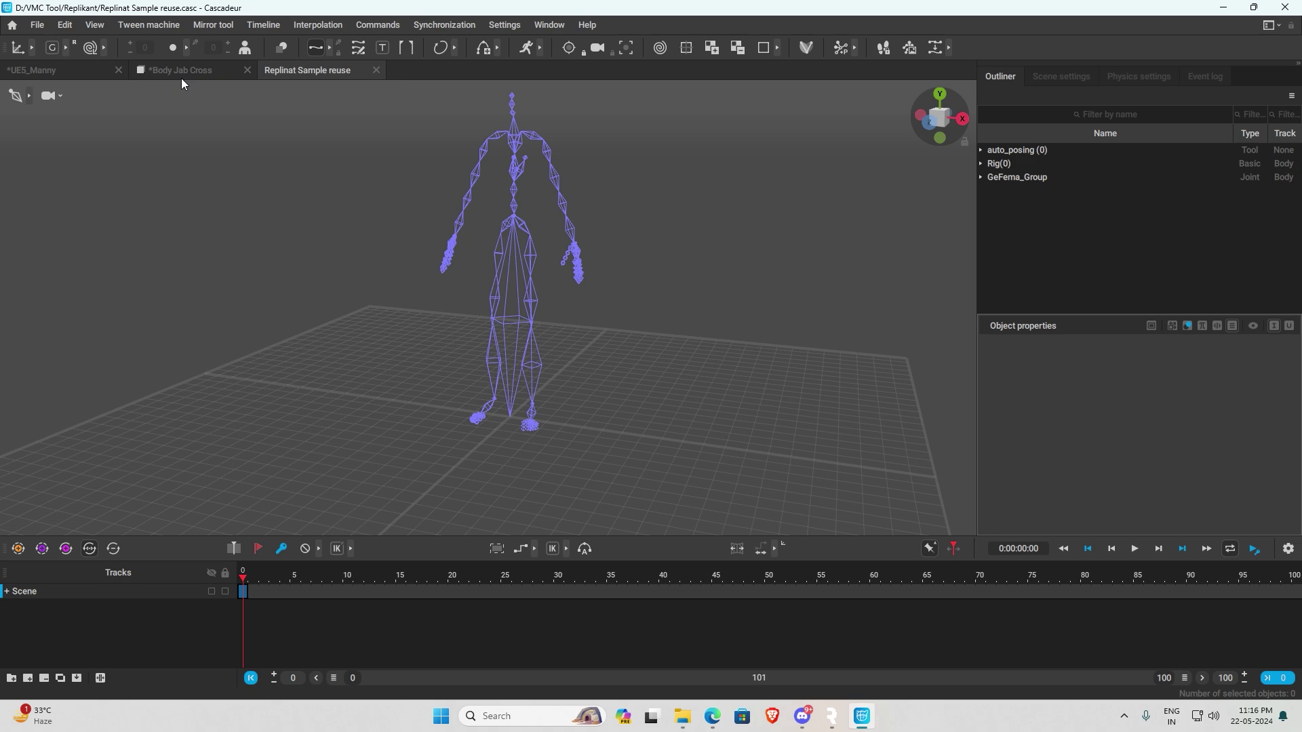
Step: Move the Replinat Sample reuse timeline to frame 69, retargeting-paste the copied animation onto its rig and scrub through the result
left_click(182, 74)
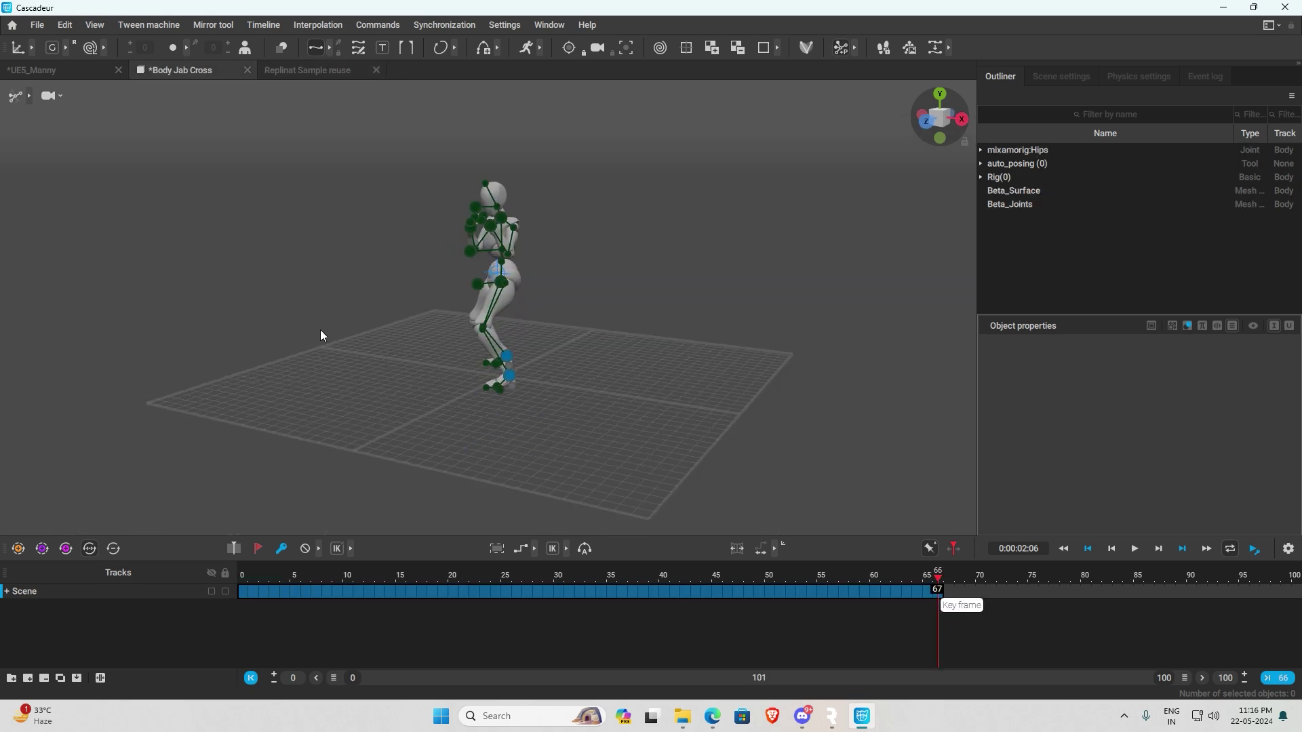
left_click(323, 71)
left_click_drag(250, 599, 890, 602)
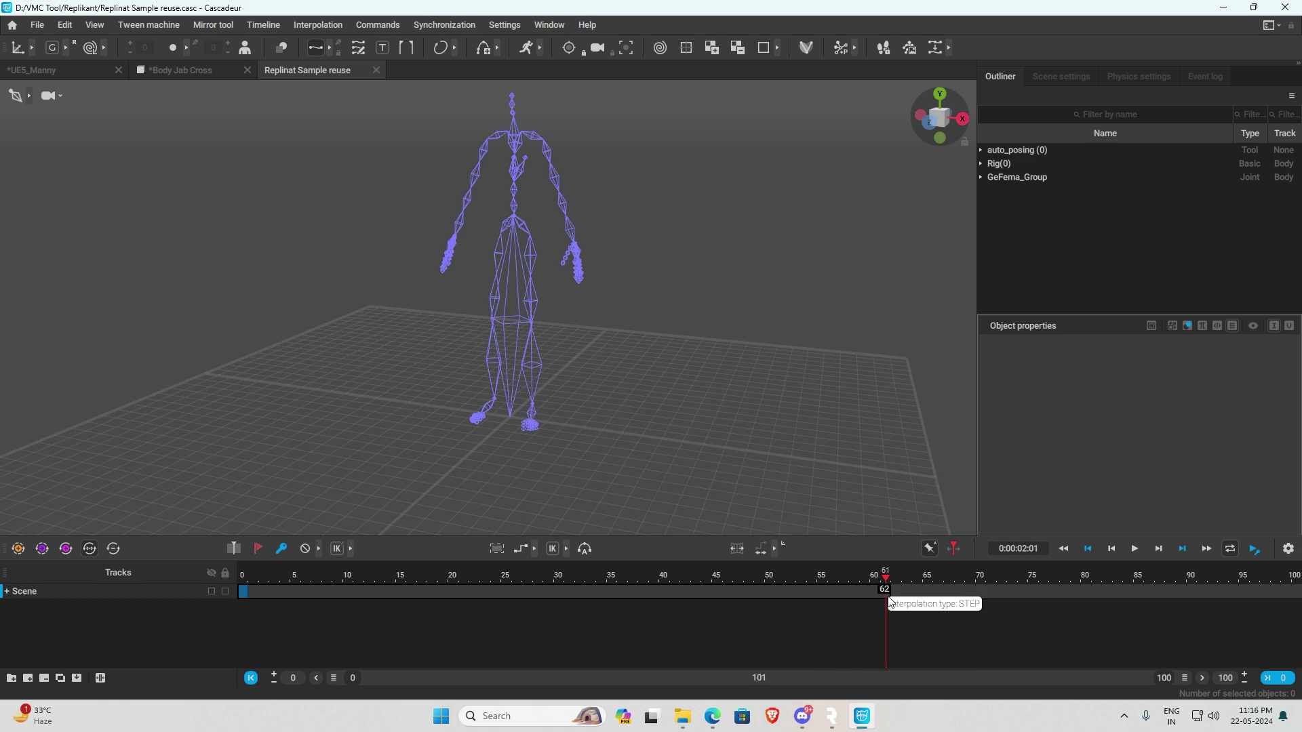
left_click(215, 71)
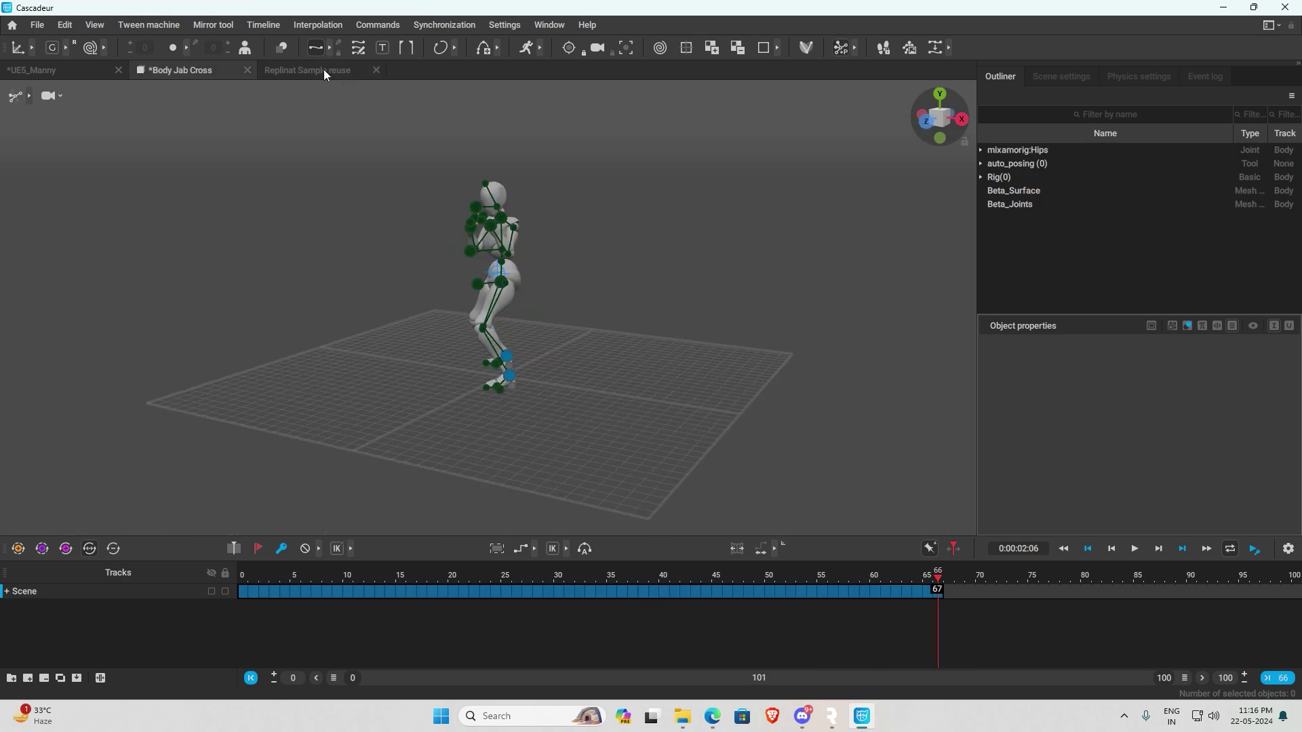
left_click(324, 70)
left_click_drag(246, 614, 968, 620)
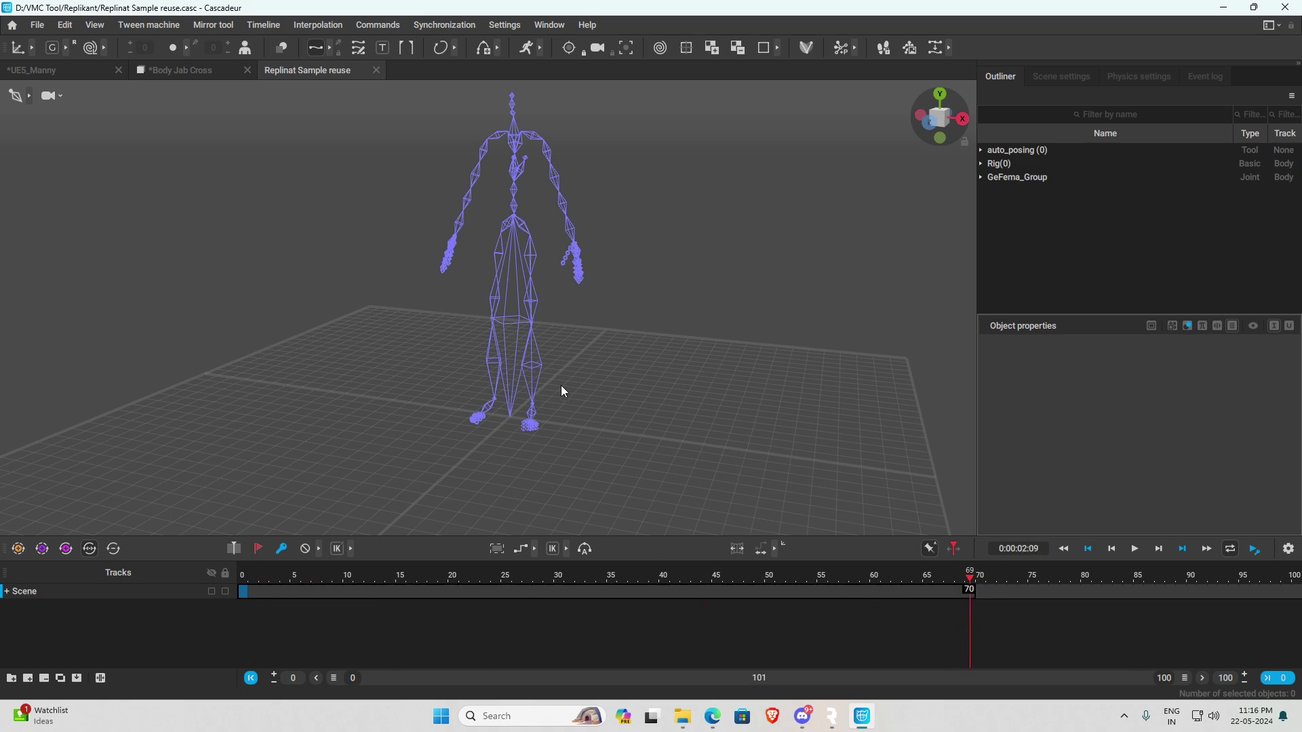
left_click(63, 25)
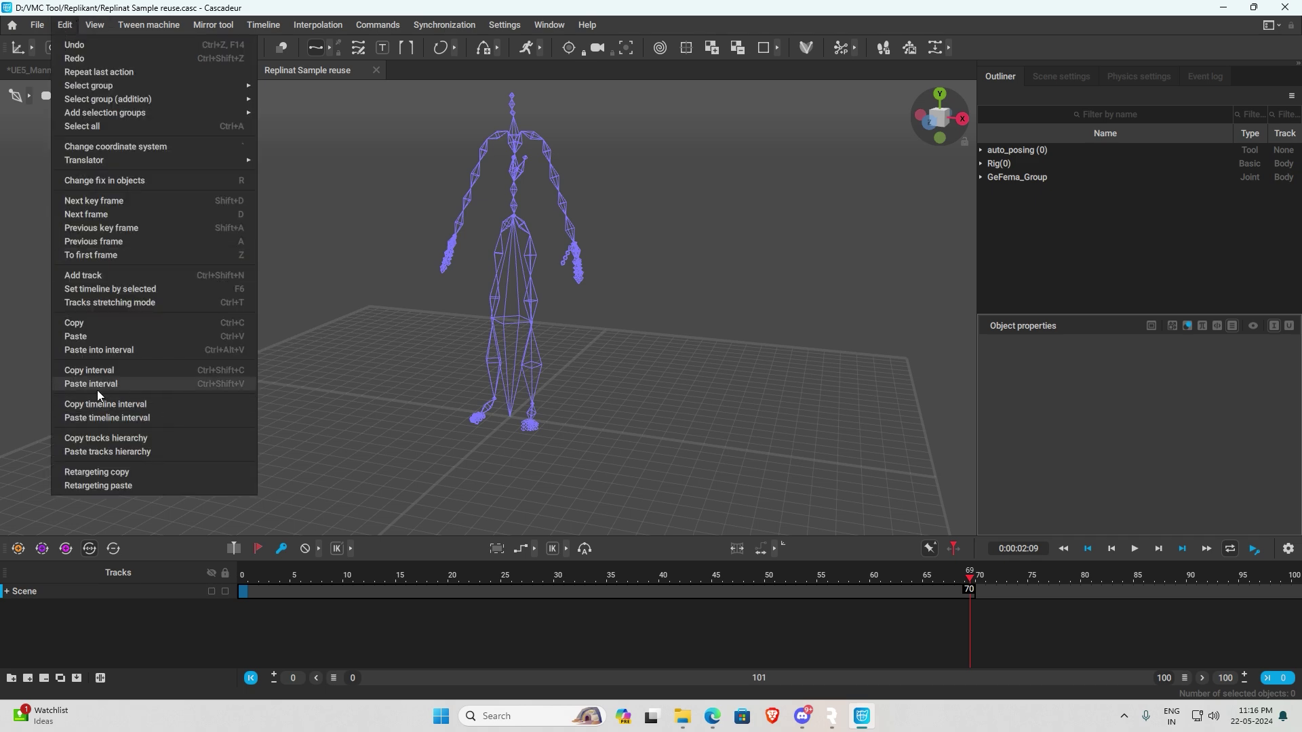
left_click(221, 478)
left_click_drag(295, 575, 517, 583)
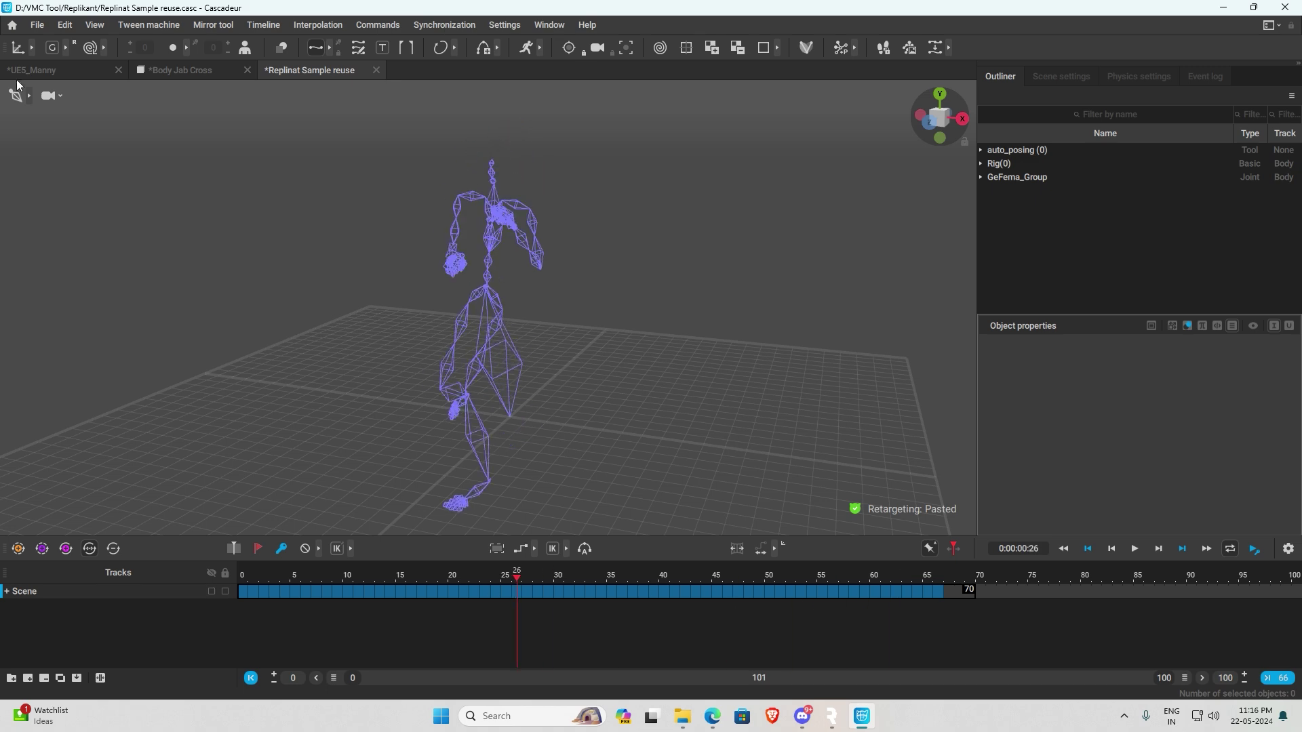
Step: Export the retargeted scene as FBX with animations only, saved as "mixamo fight" in the Desktop test folder
left_click(37, 25)
mouse_move(76, 159)
left_click(271, 161)
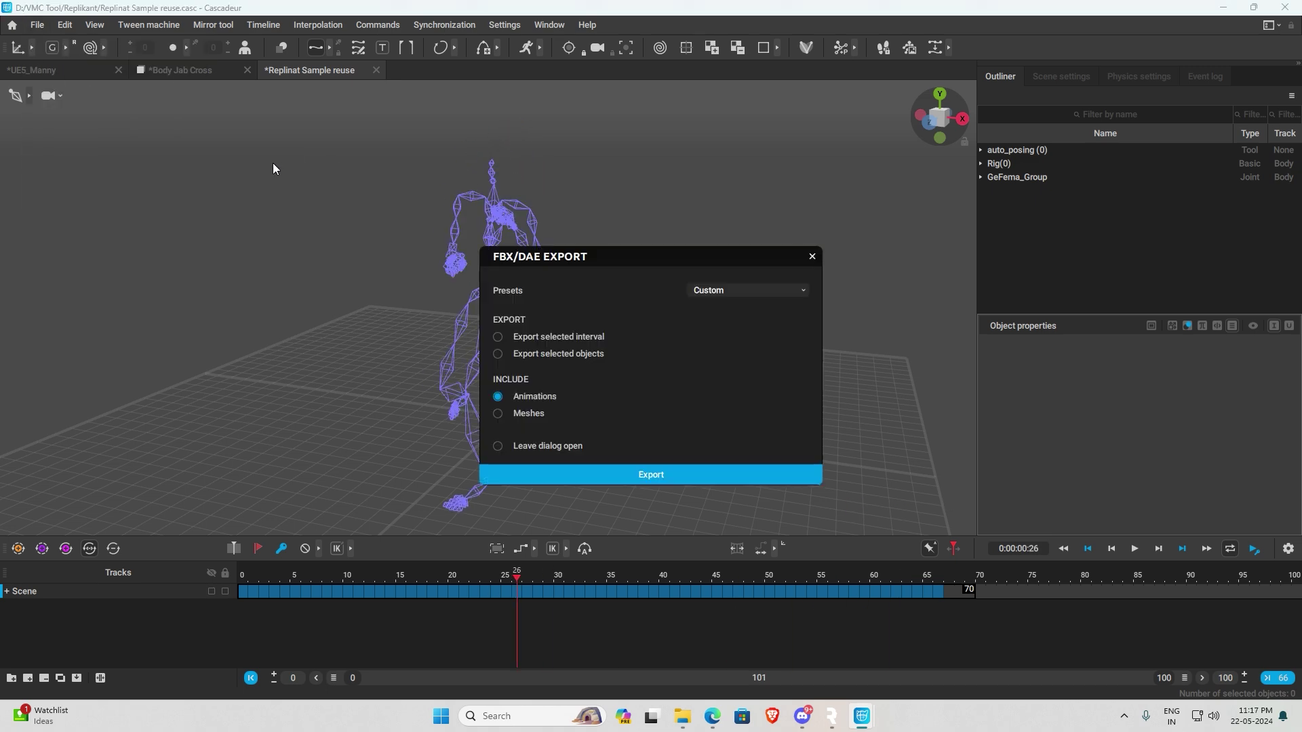
left_click(683, 477)
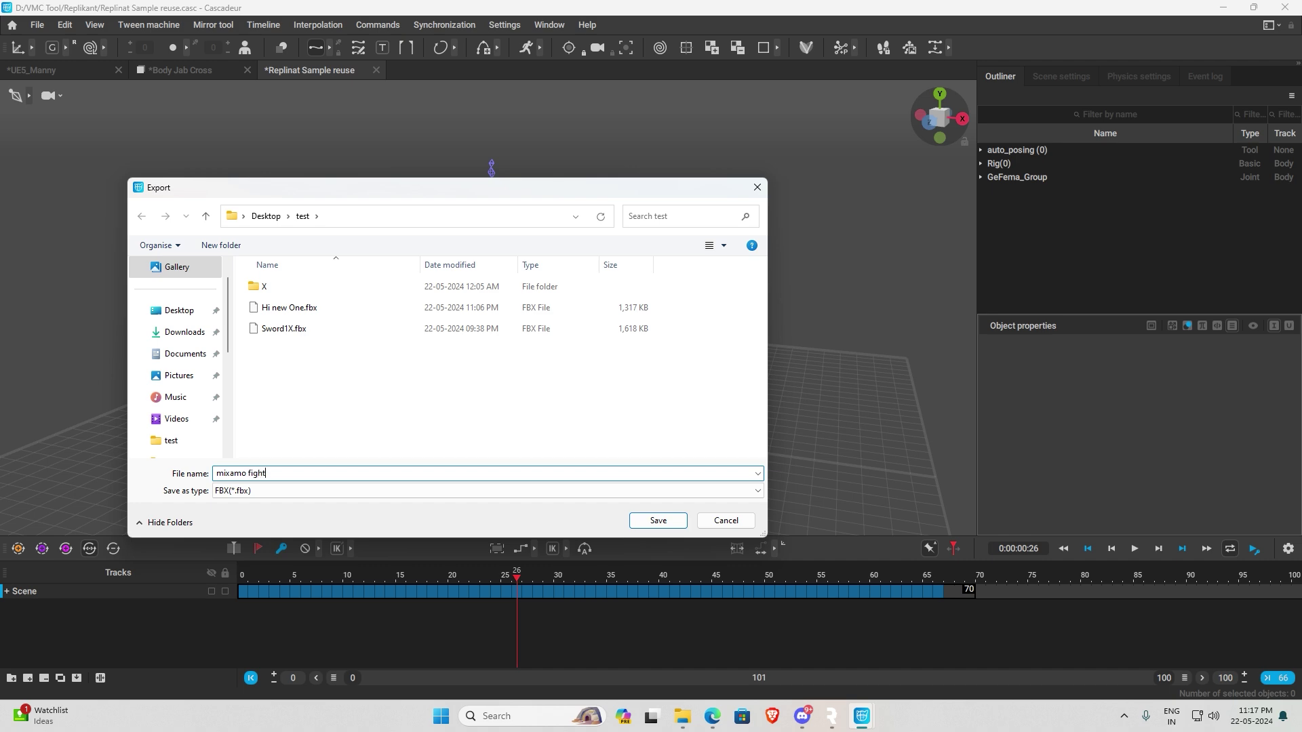
key("Return")
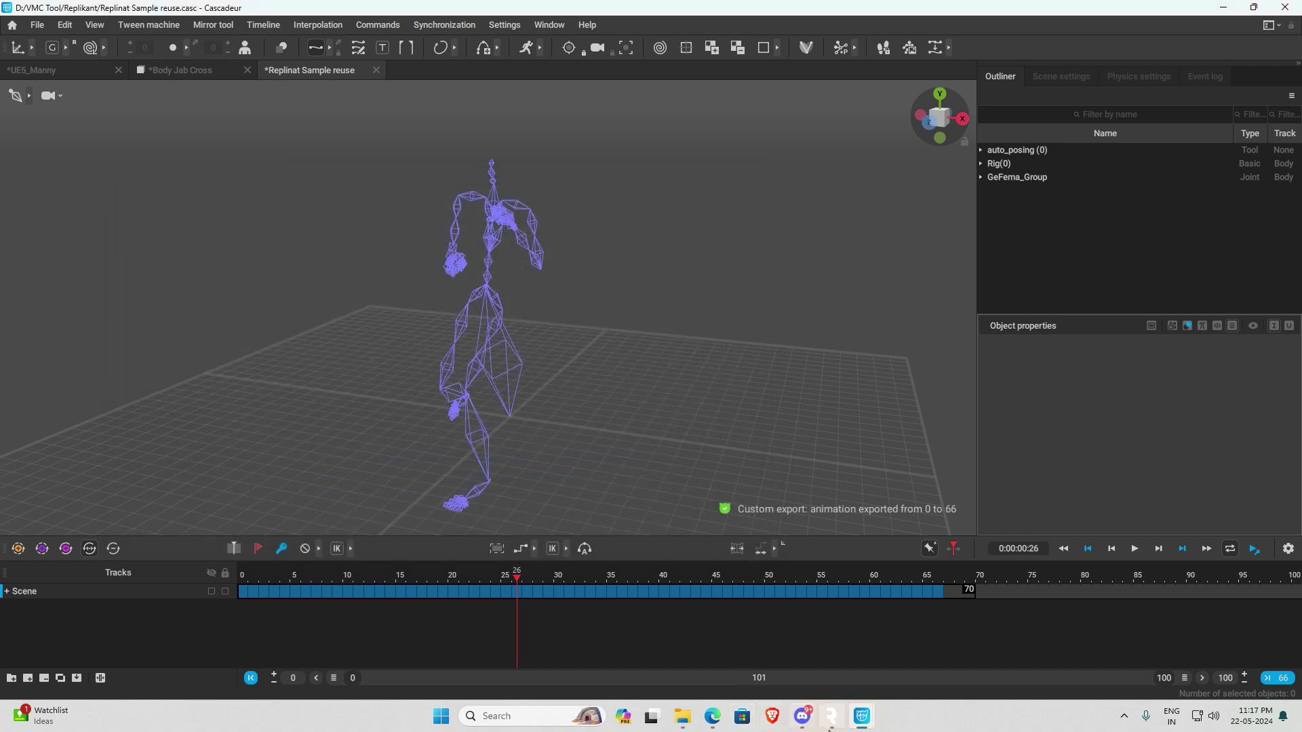
Step: Switch to Replikant and import "mixamo fight.fbx" into the Imported animations subfolder with source type Replikant
left_click(832, 716)
left_click(111, 15)
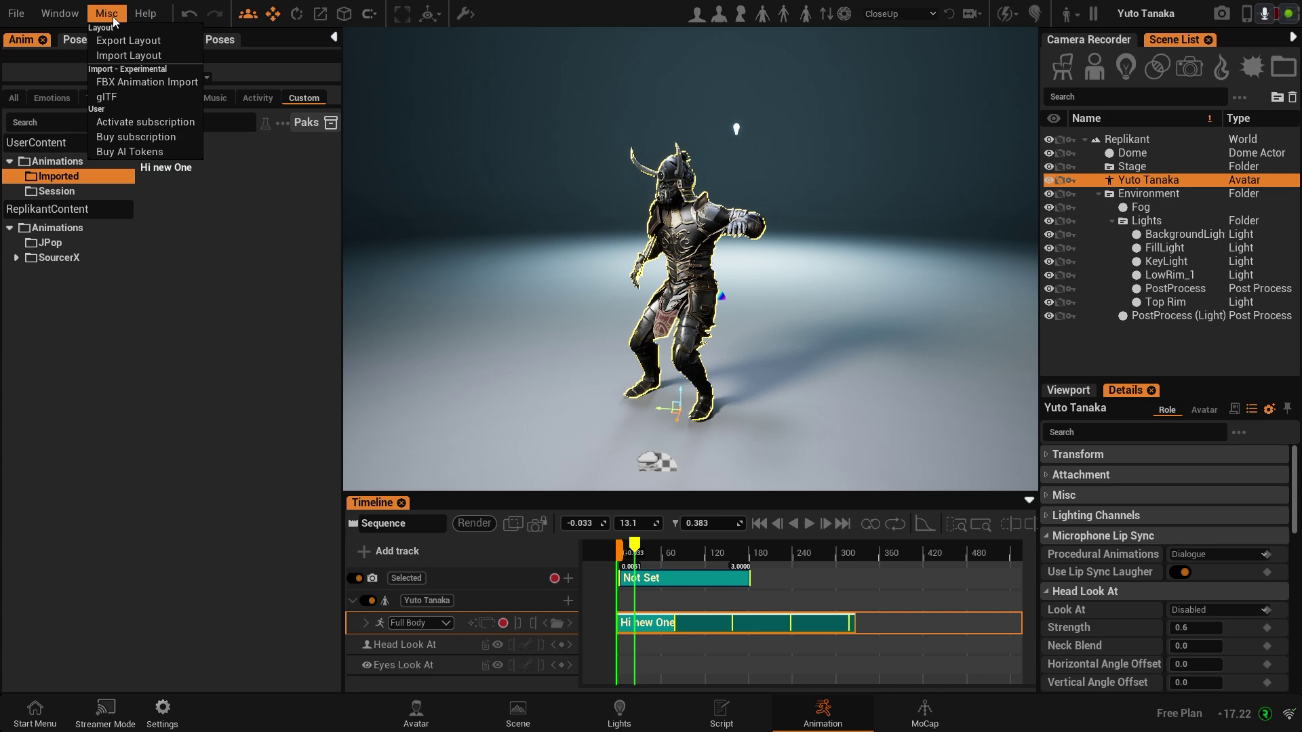
left_click(147, 81)
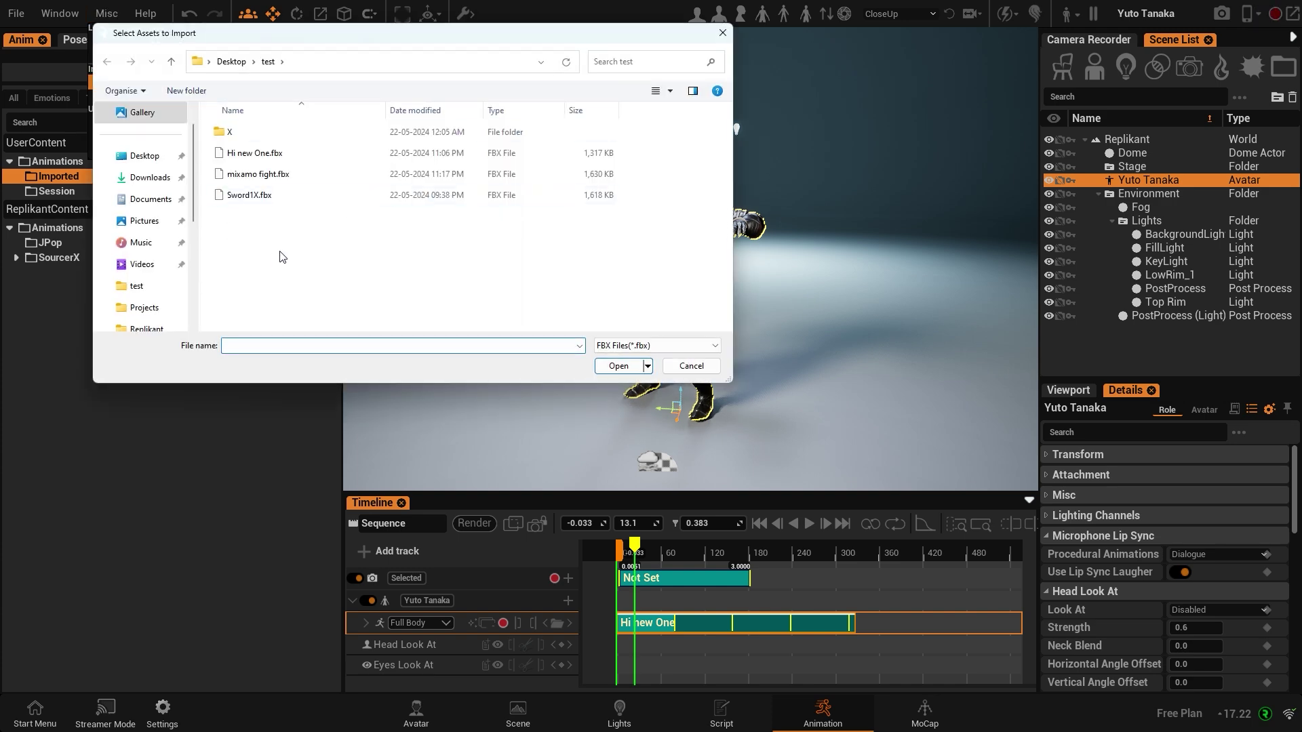
double_click(256, 175)
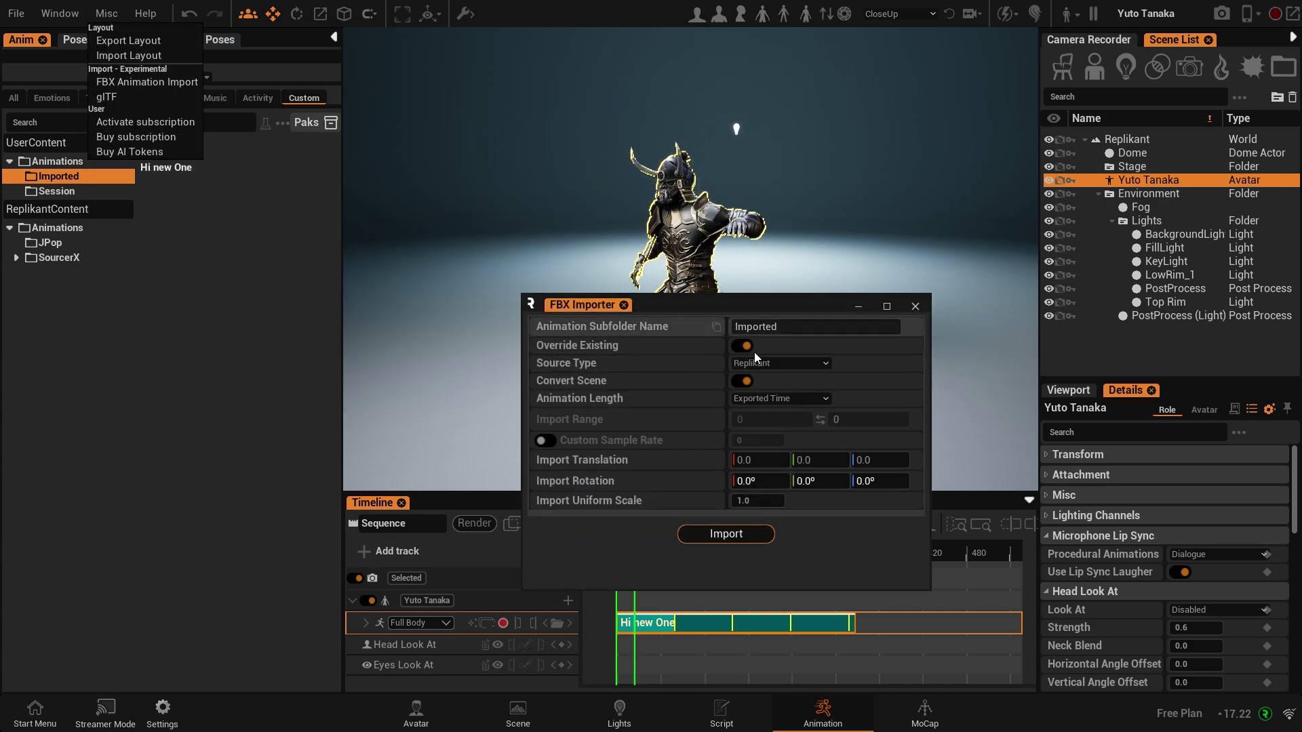
left_click(724, 538)
left_click(757, 450)
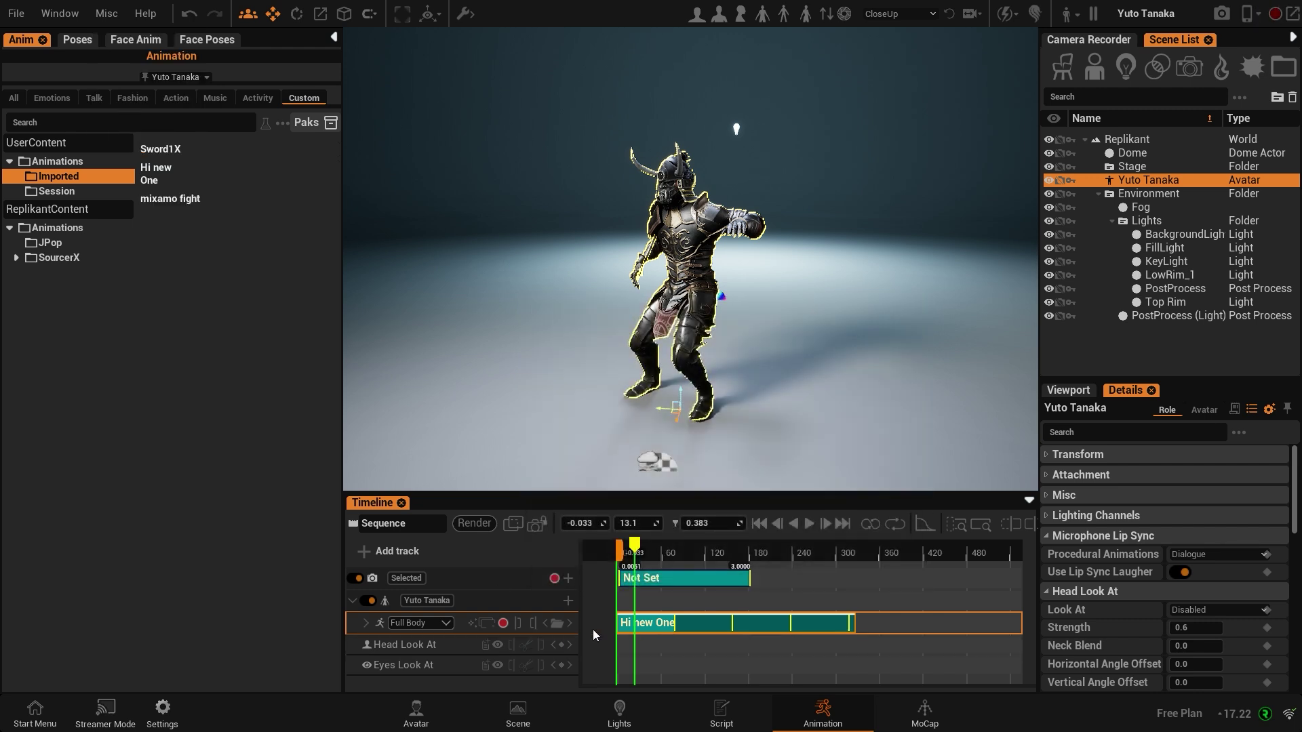
Step: Replace the "Hi new One" clip on the avatar's Full Body track with "mixamo fight" and play it back
key("Delete")
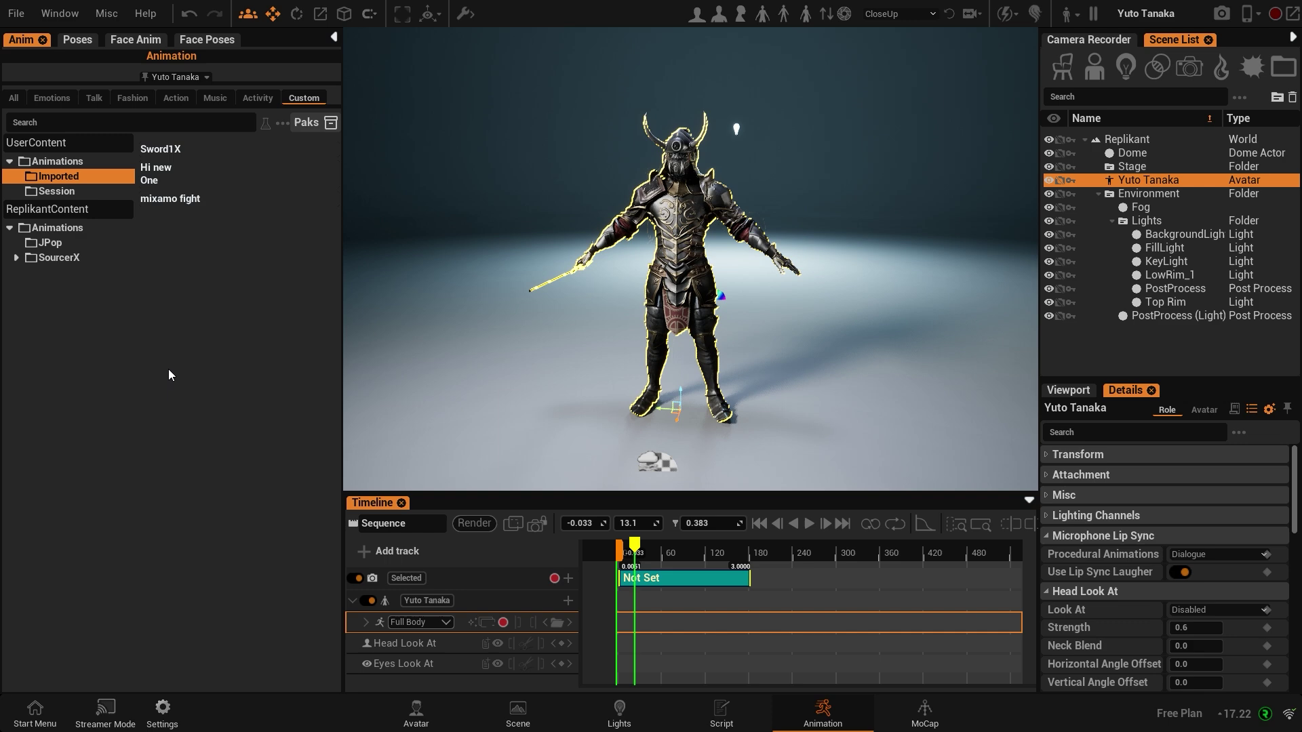
mouse_move(171, 201)
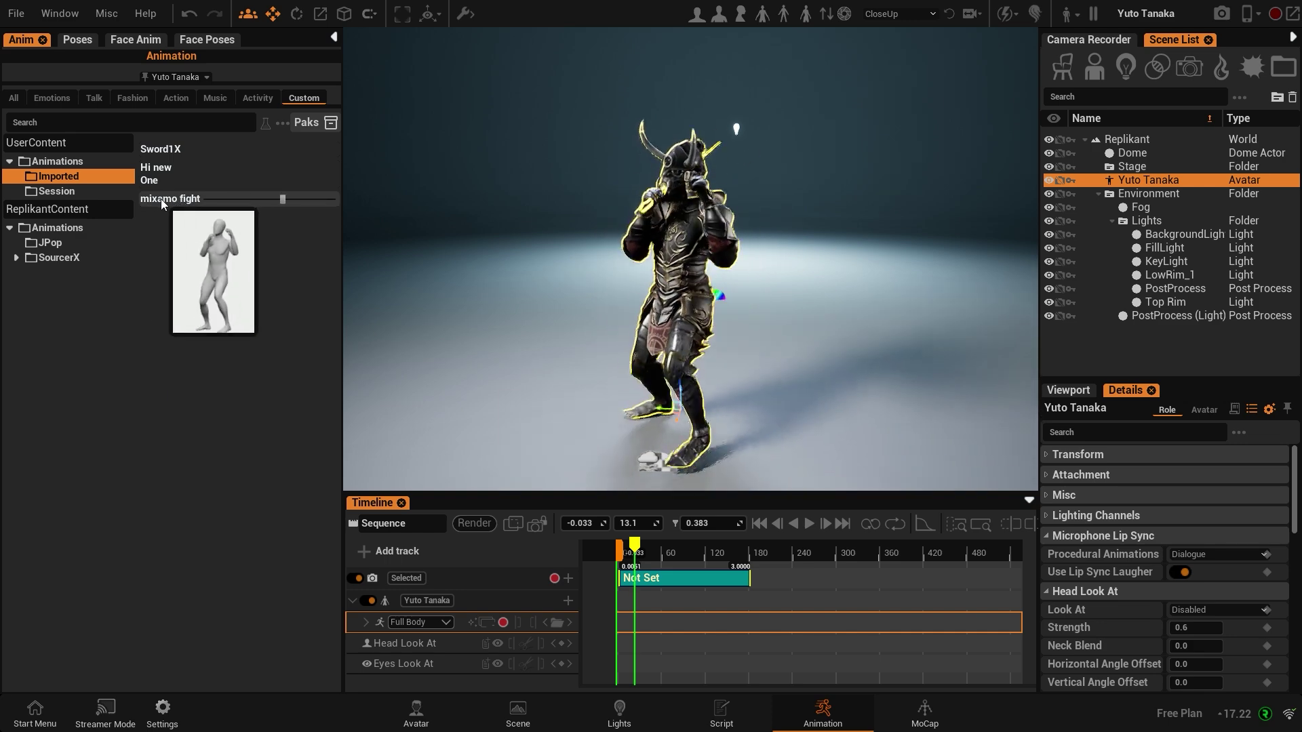
left_click_drag(174, 200, 764, 622)
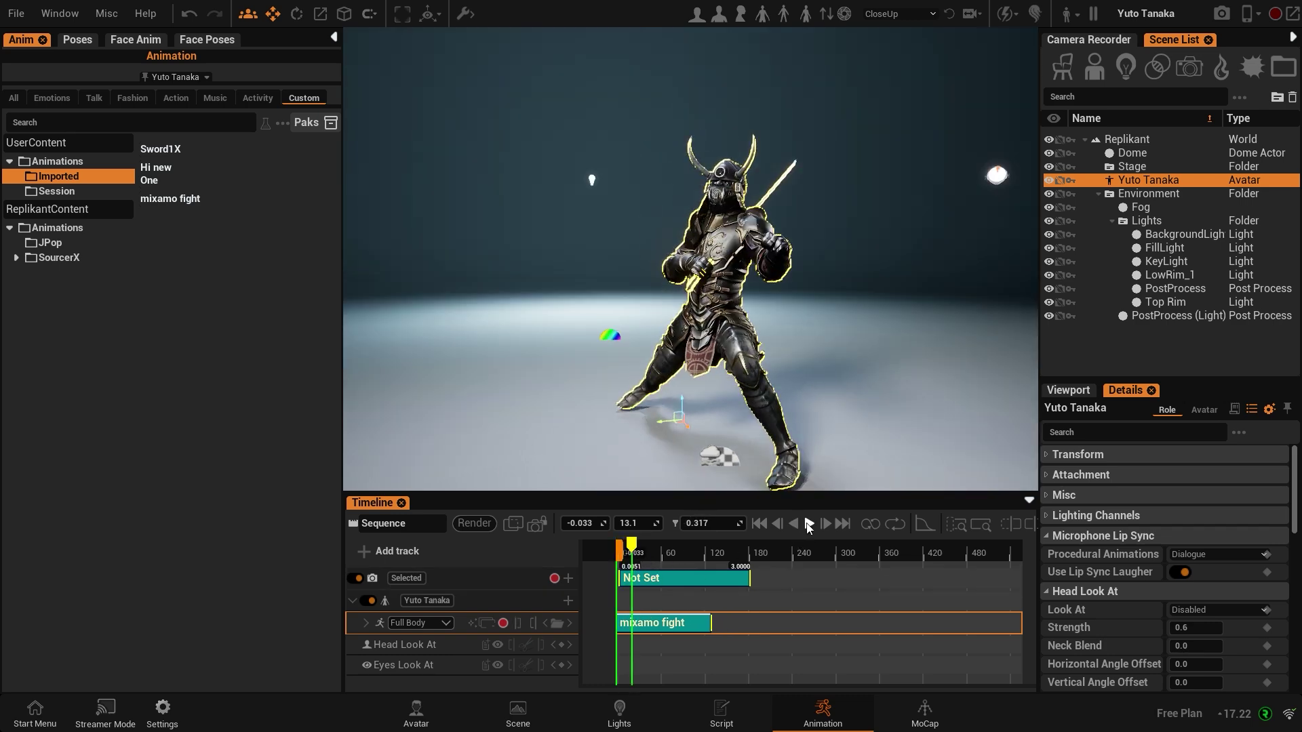
left_click(809, 526)
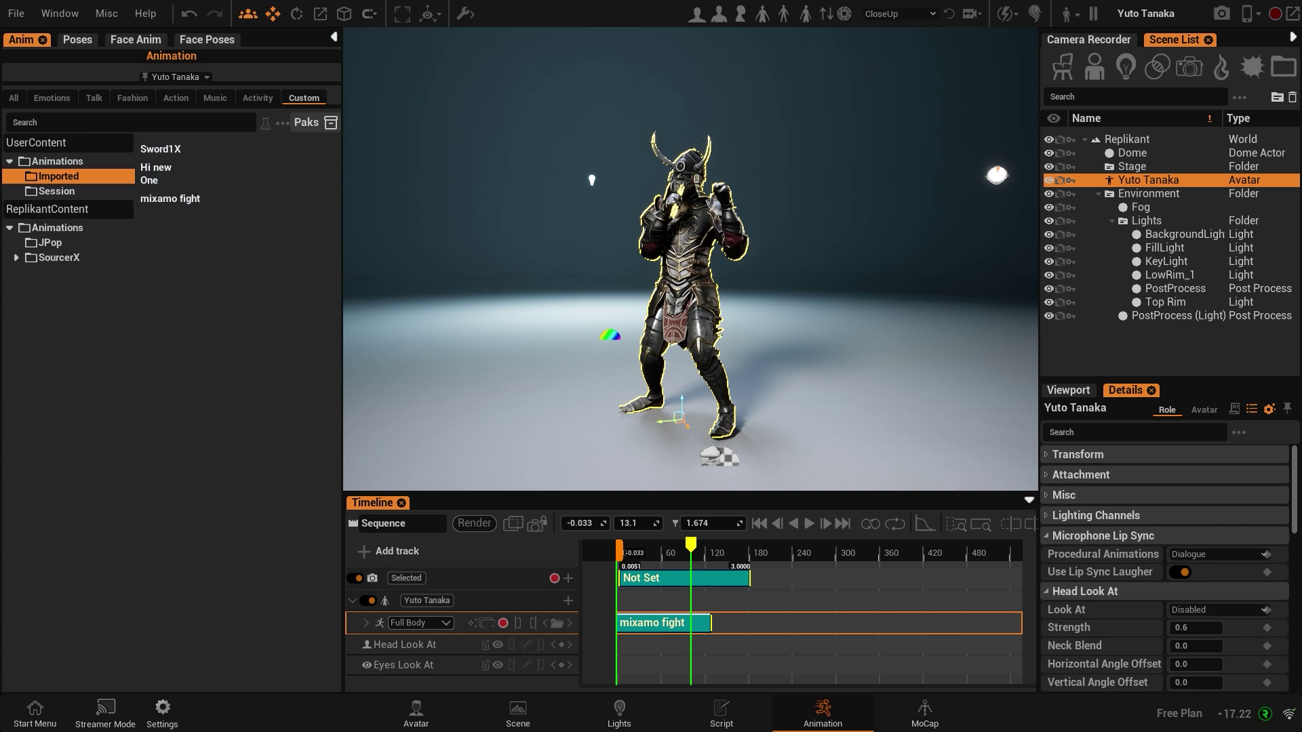
mouse_move(661, 560)
left_mouse_down()
mouse_move(649, 562)
mouse_move(675, 563)
mouse_move(662, 562)
left_mouse_up()
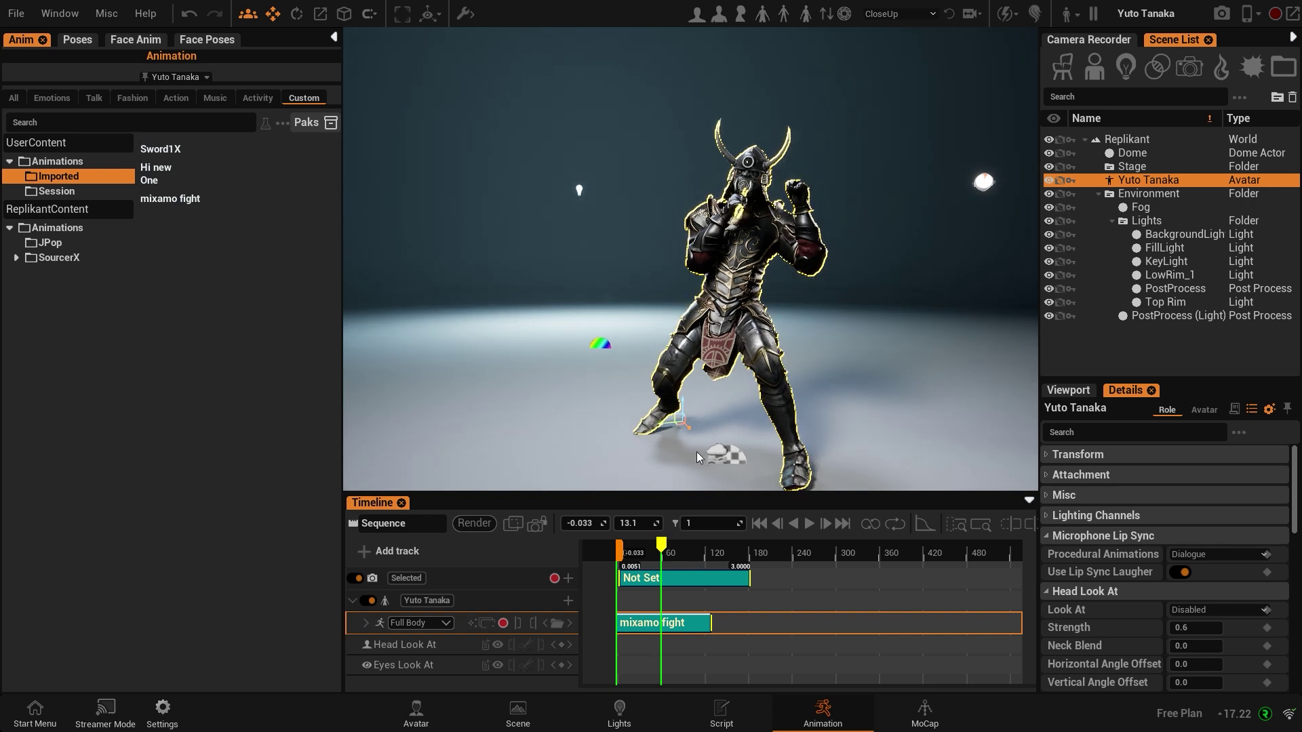
Step: Switch to the browser, download the Wiggleworm Walk capture as FBX from mocap.market and show the file in its folder
key("alt+Tab")
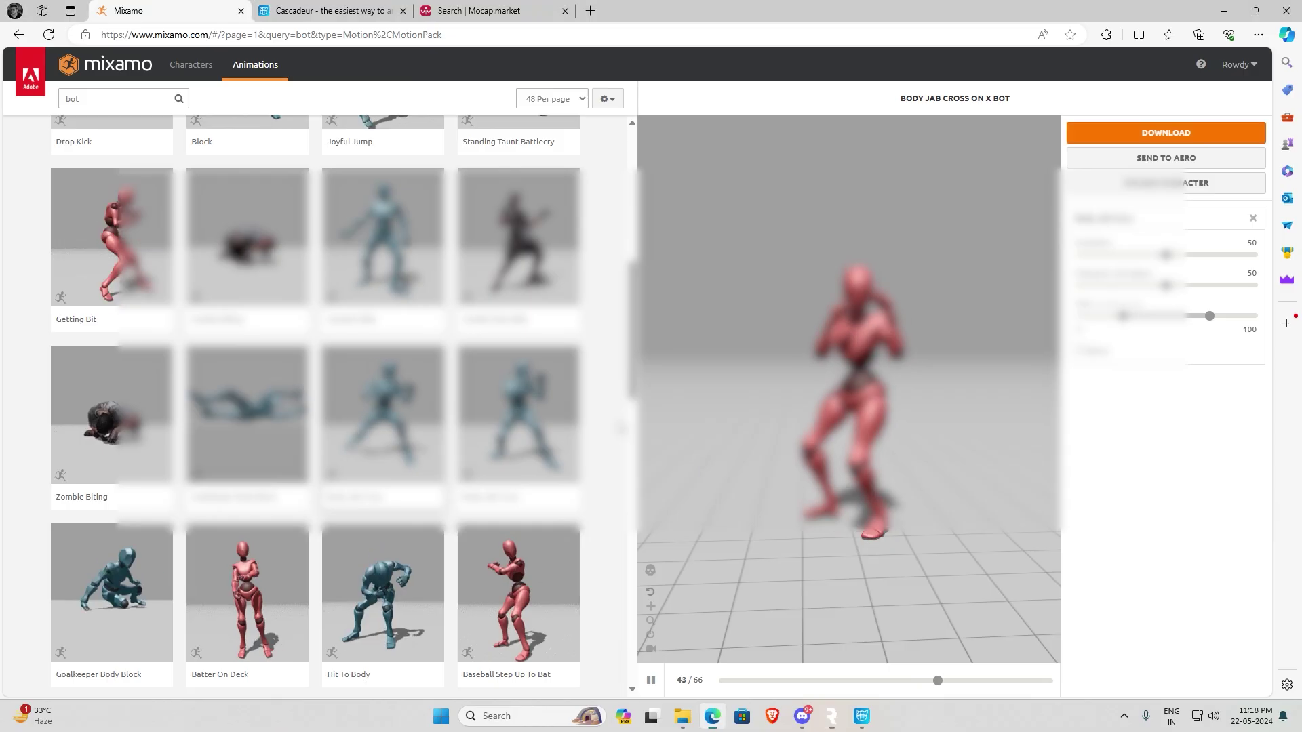
left_click(451, 13)
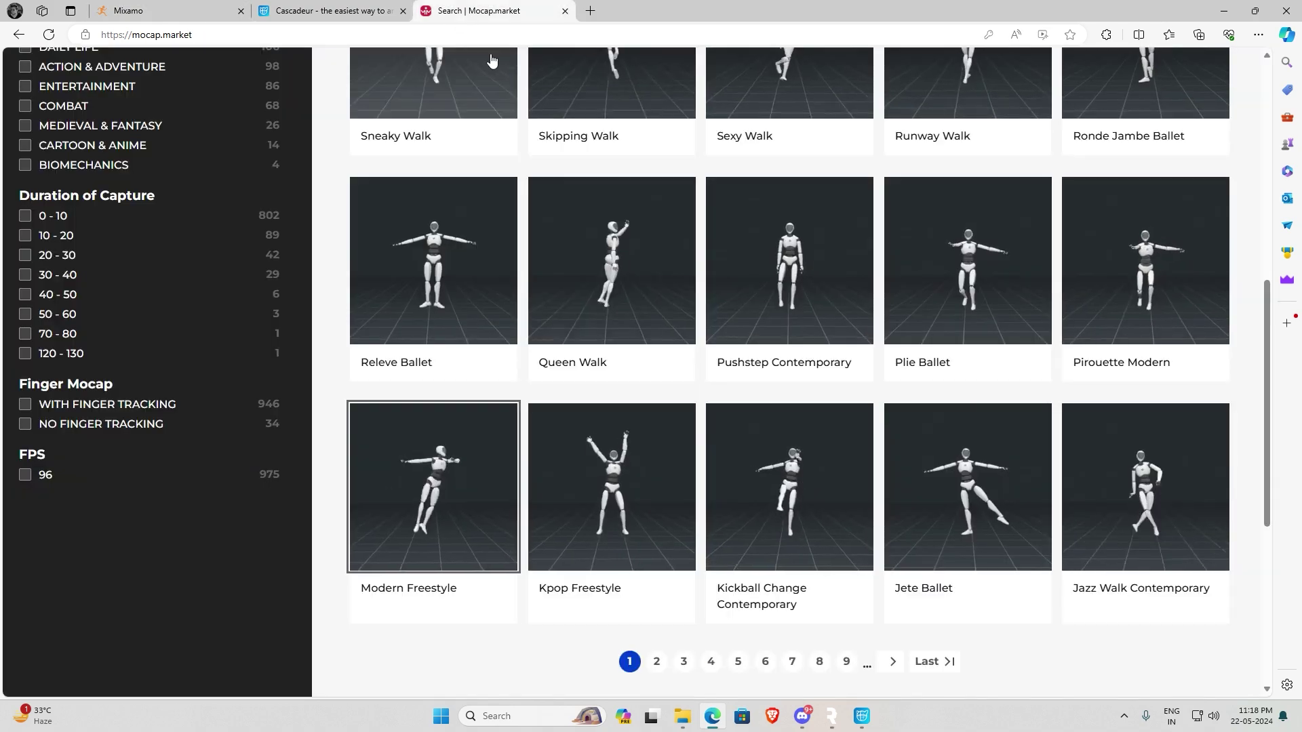
scroll(524, 324, "up", 7)
scroll(520, 321, "down", 5)
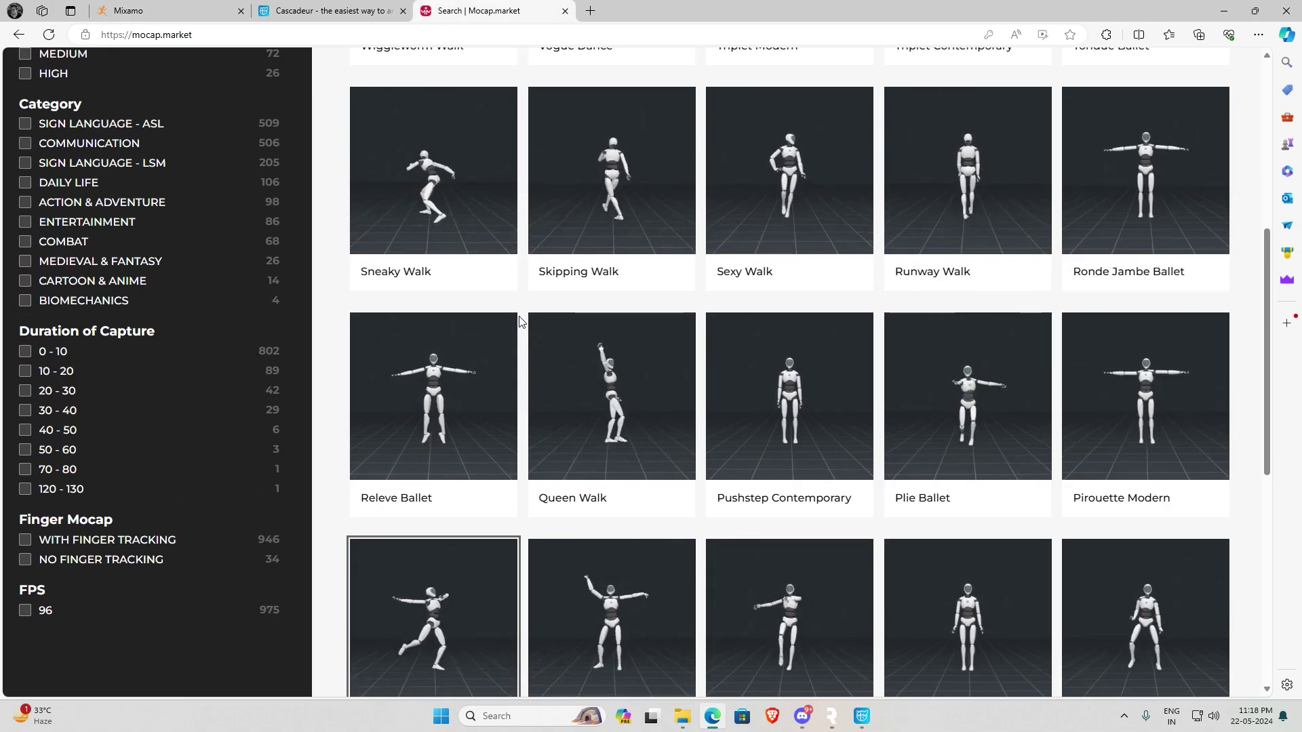
scroll(750, 352, "up", 4)
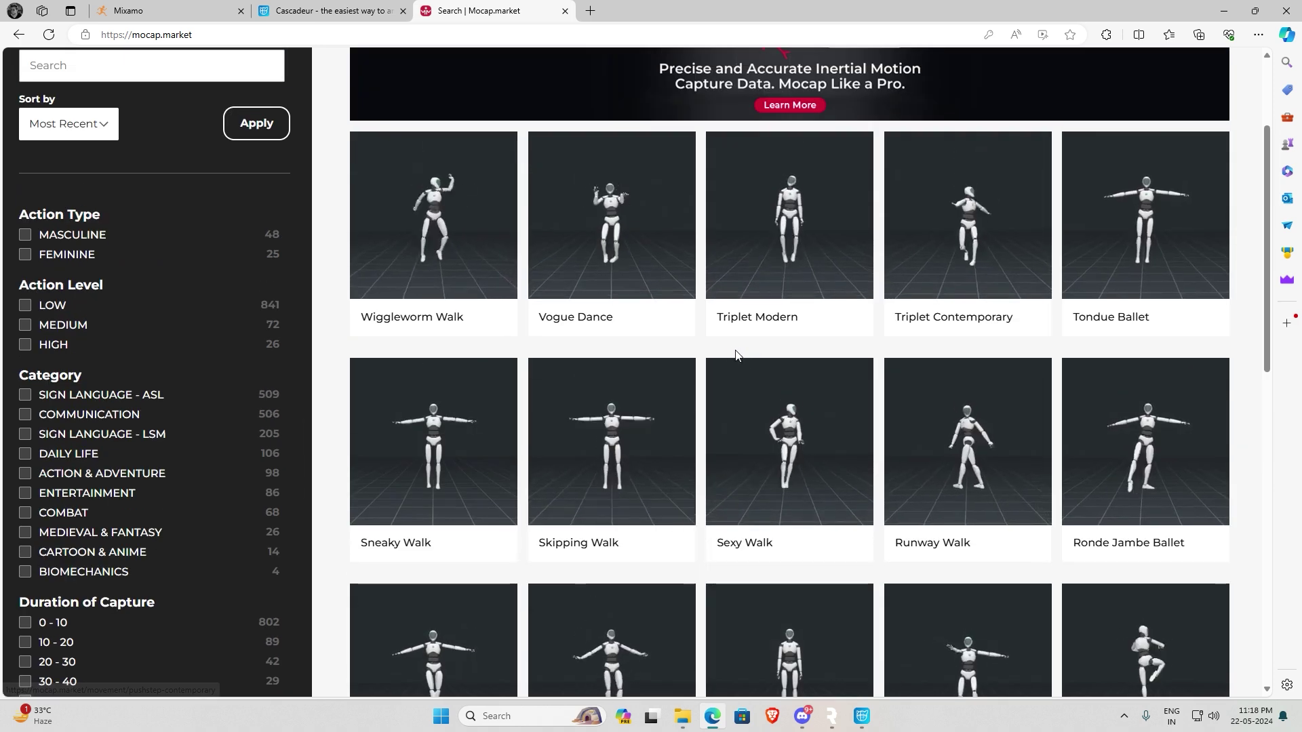
left_click(425, 261)
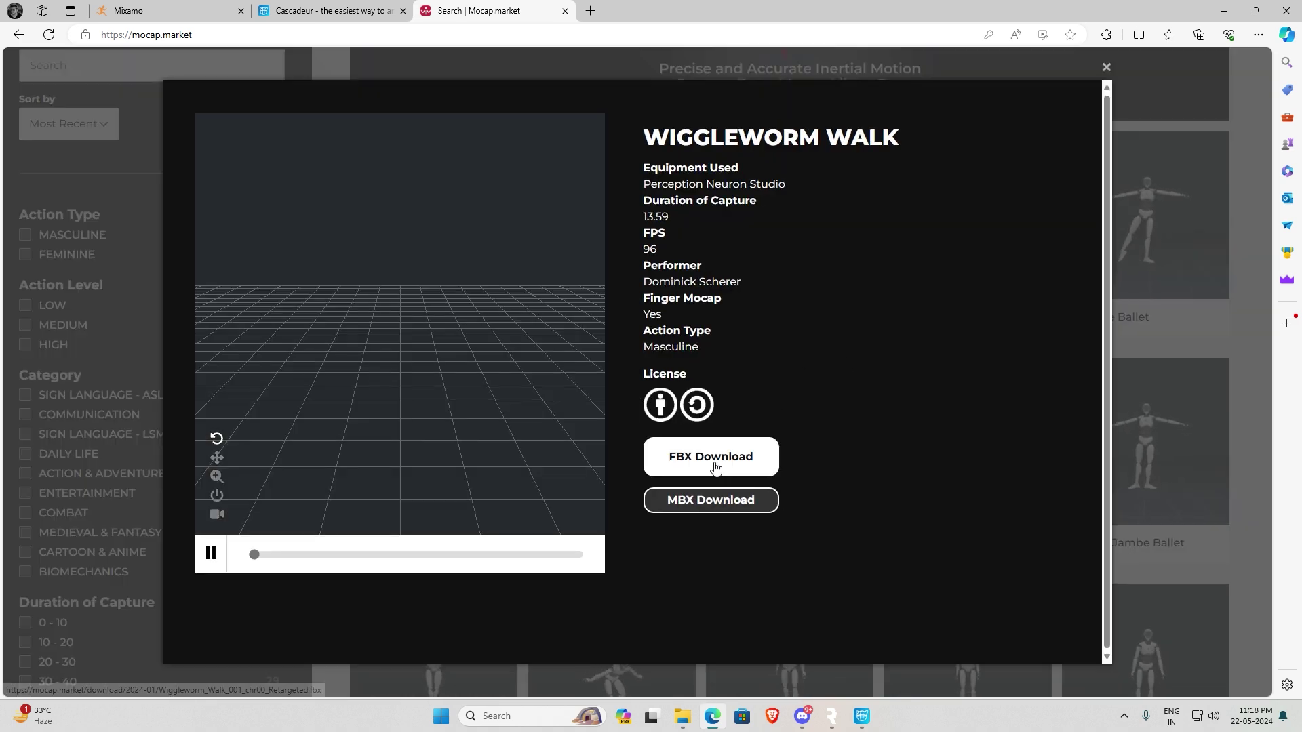
left_click(709, 469)
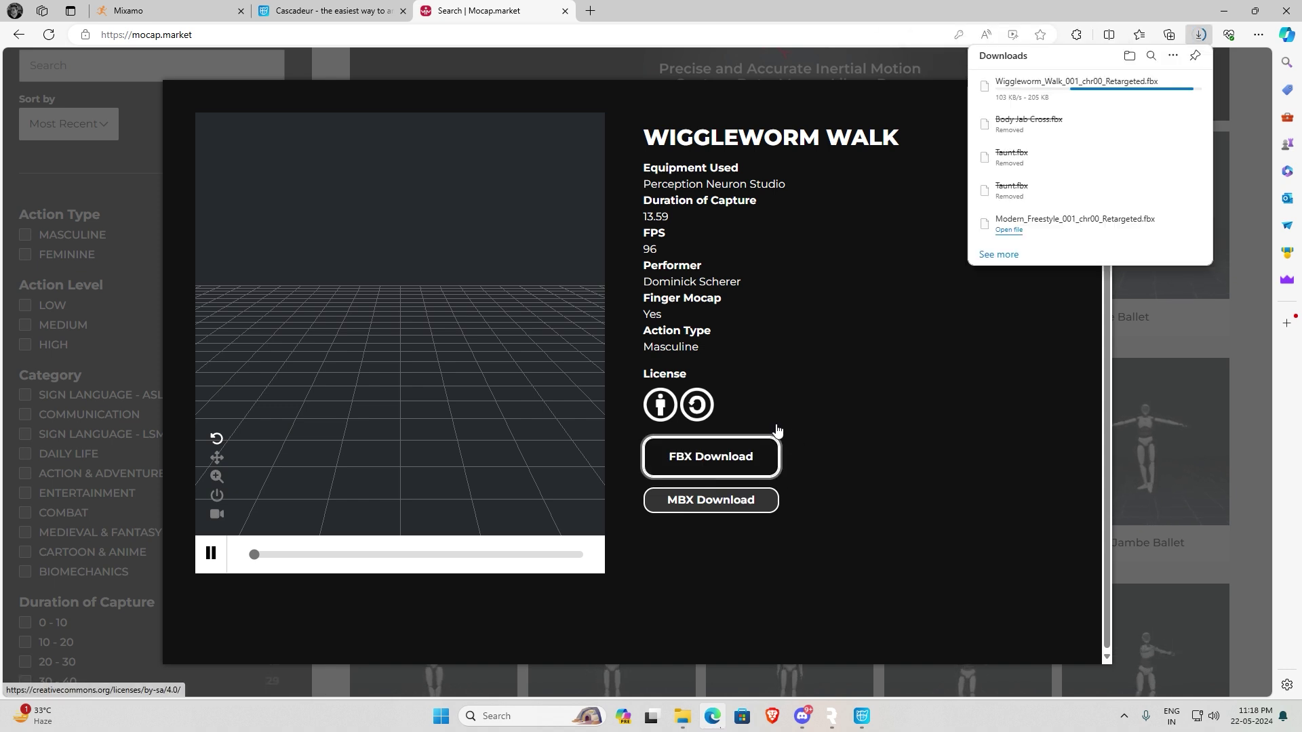
mouse_move(1084, 98)
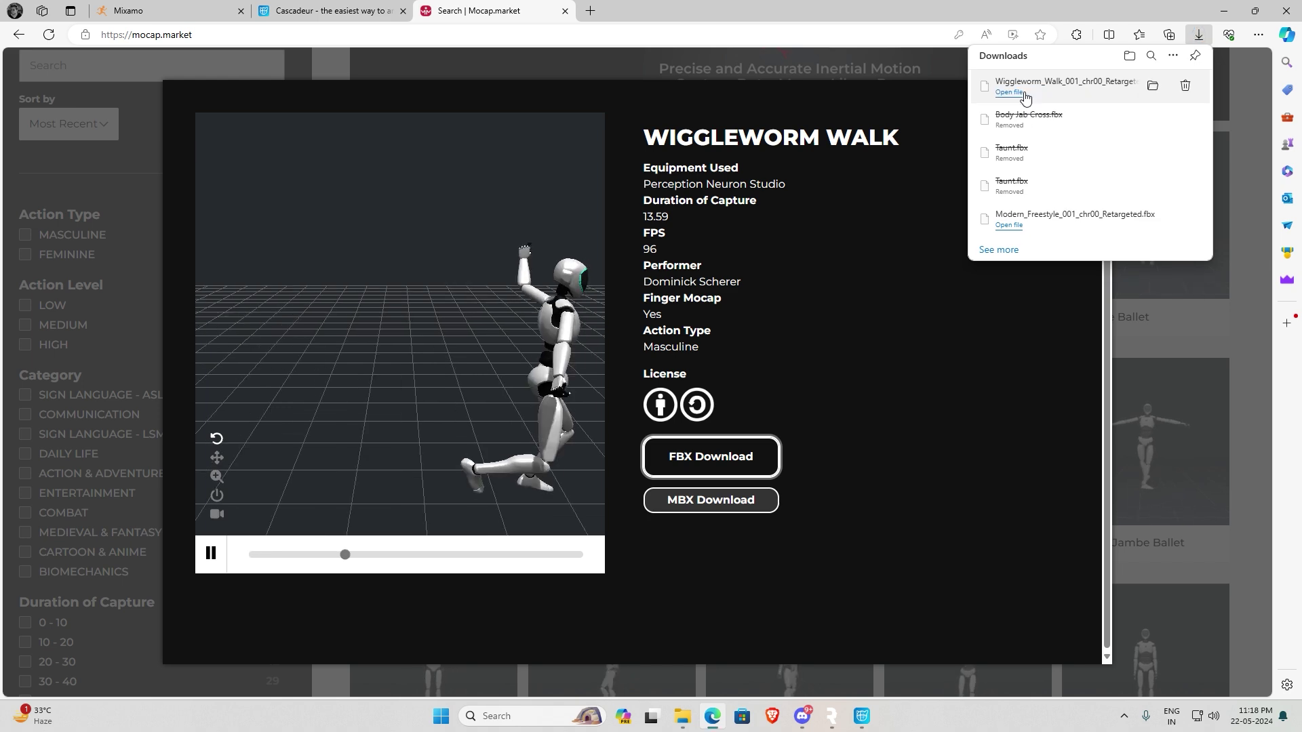
left_click(1152, 87)
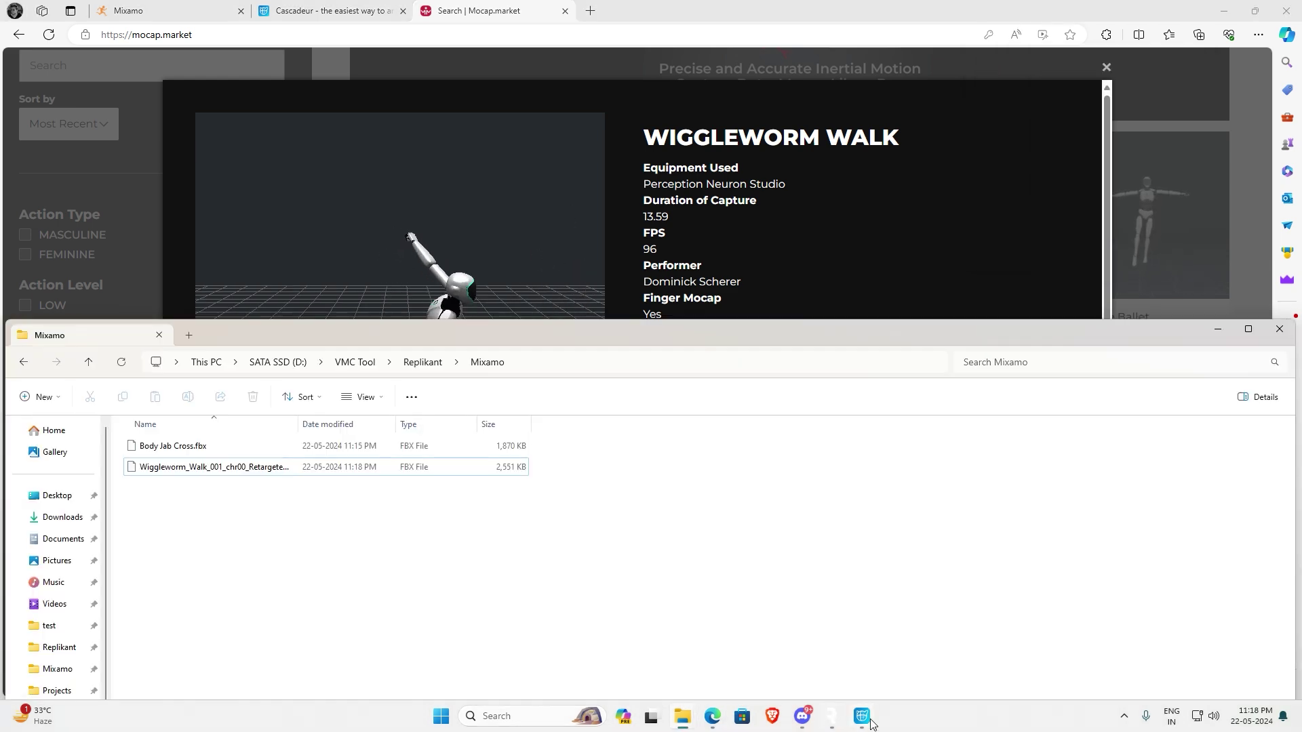
Step: Switch to Cascadeur and create a new empty scene
left_click(858, 718)
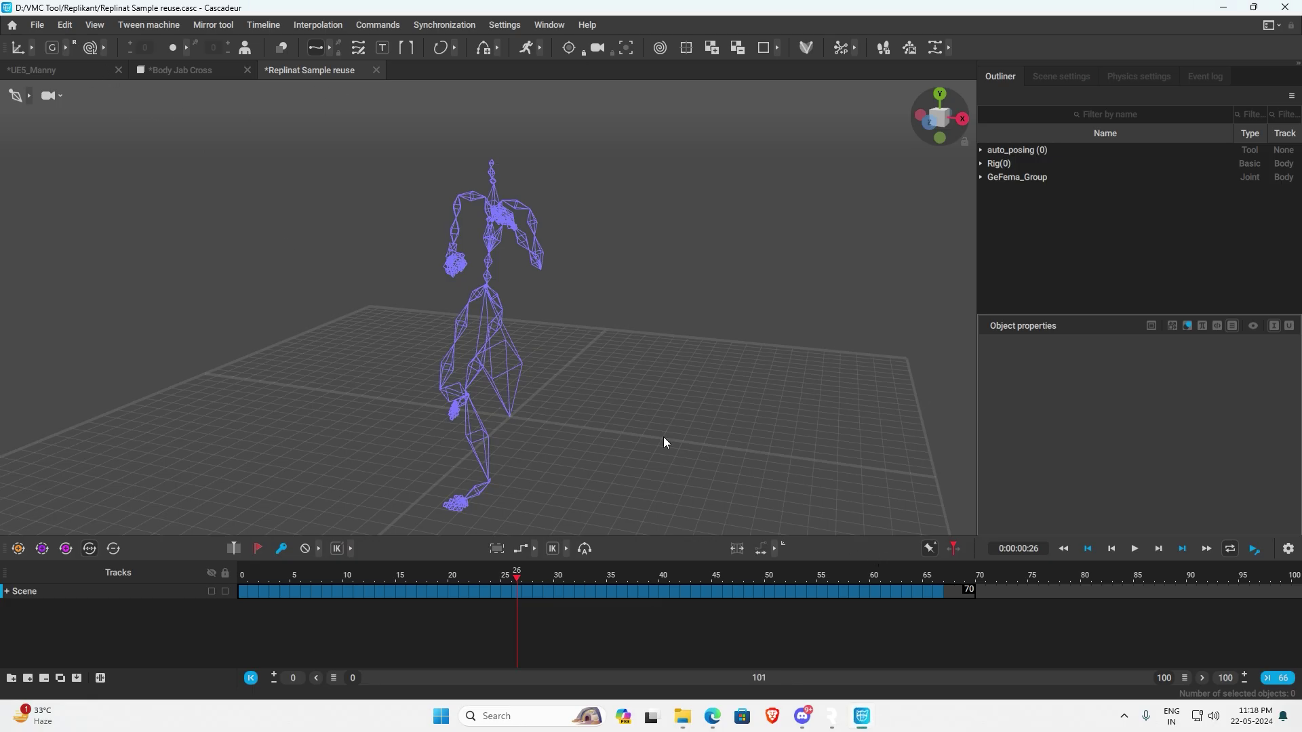
left_click(37, 25)
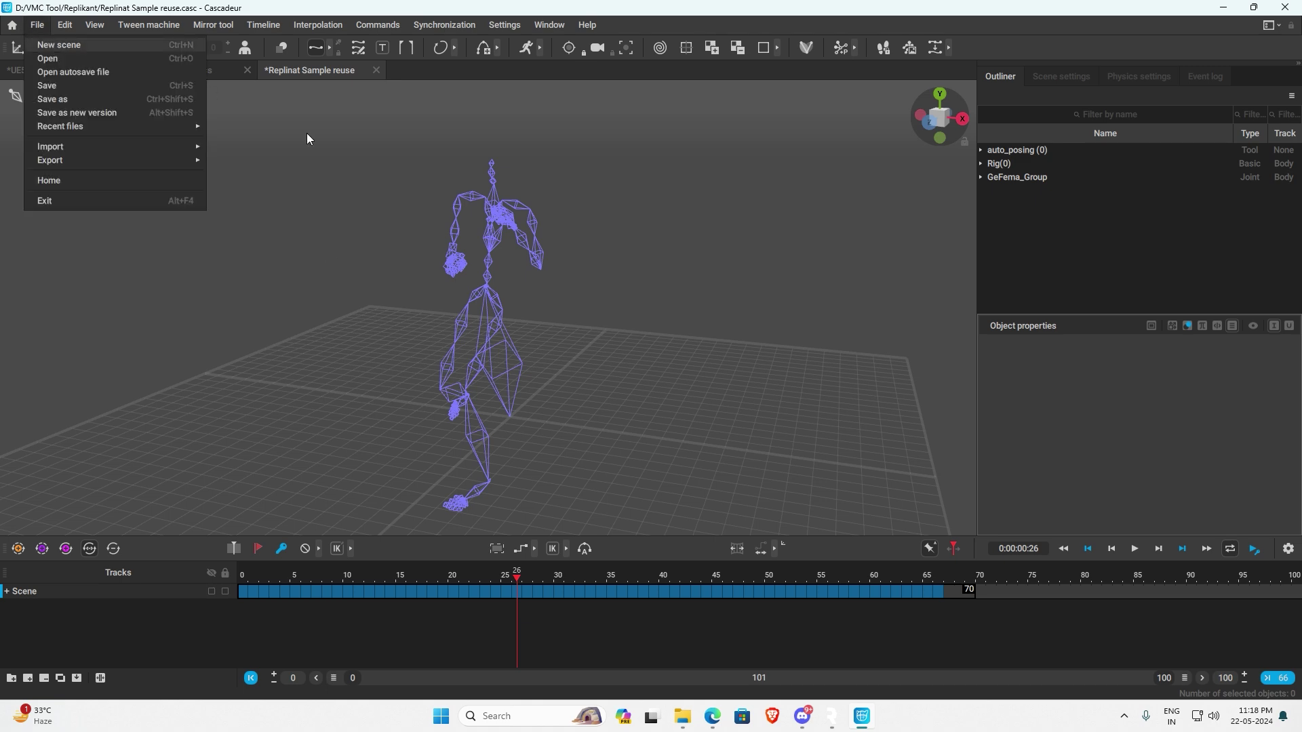
key("Return")
key("super+Tab")
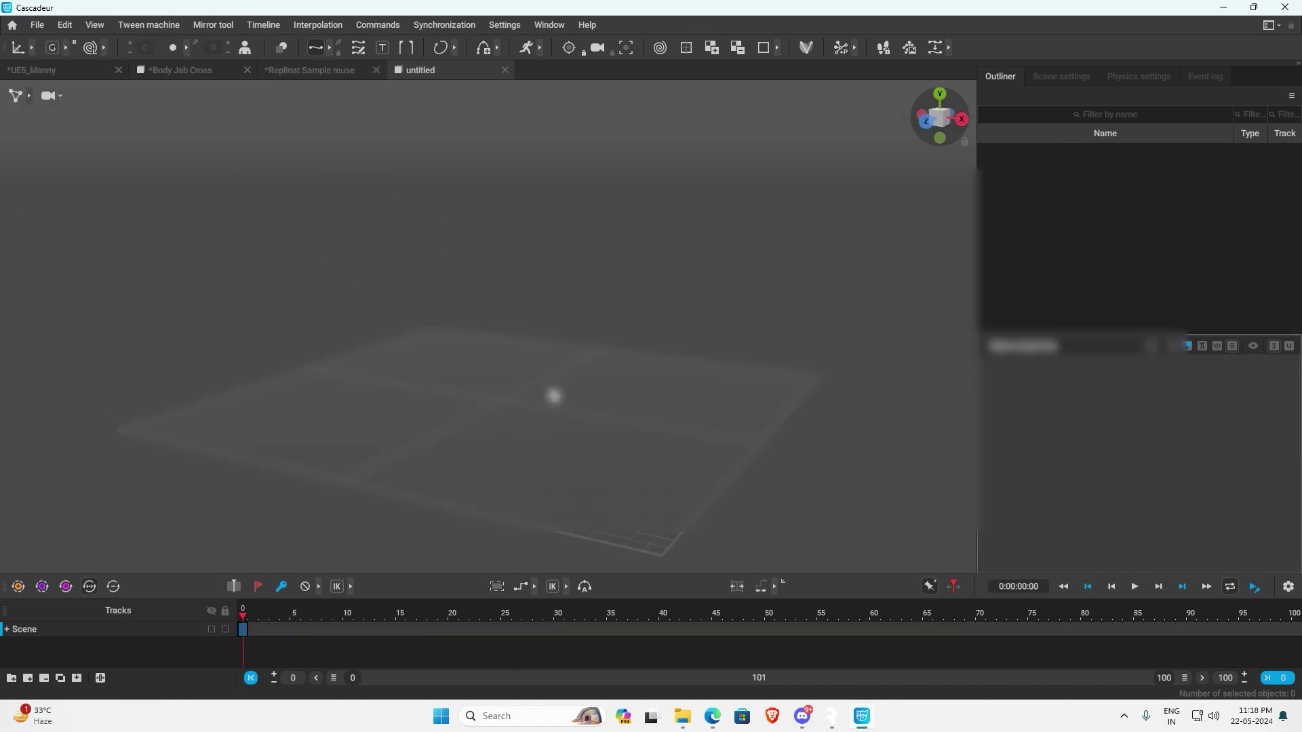
Step: Import the Wiggleworm_Walk_001_chr00_Retargeted FBX from the Mixamo folder into the empty scene
left_click(537, 329)
left_click_drag(537, 333, 1067, 429)
left_click_drag(729, 561, 473, 381)
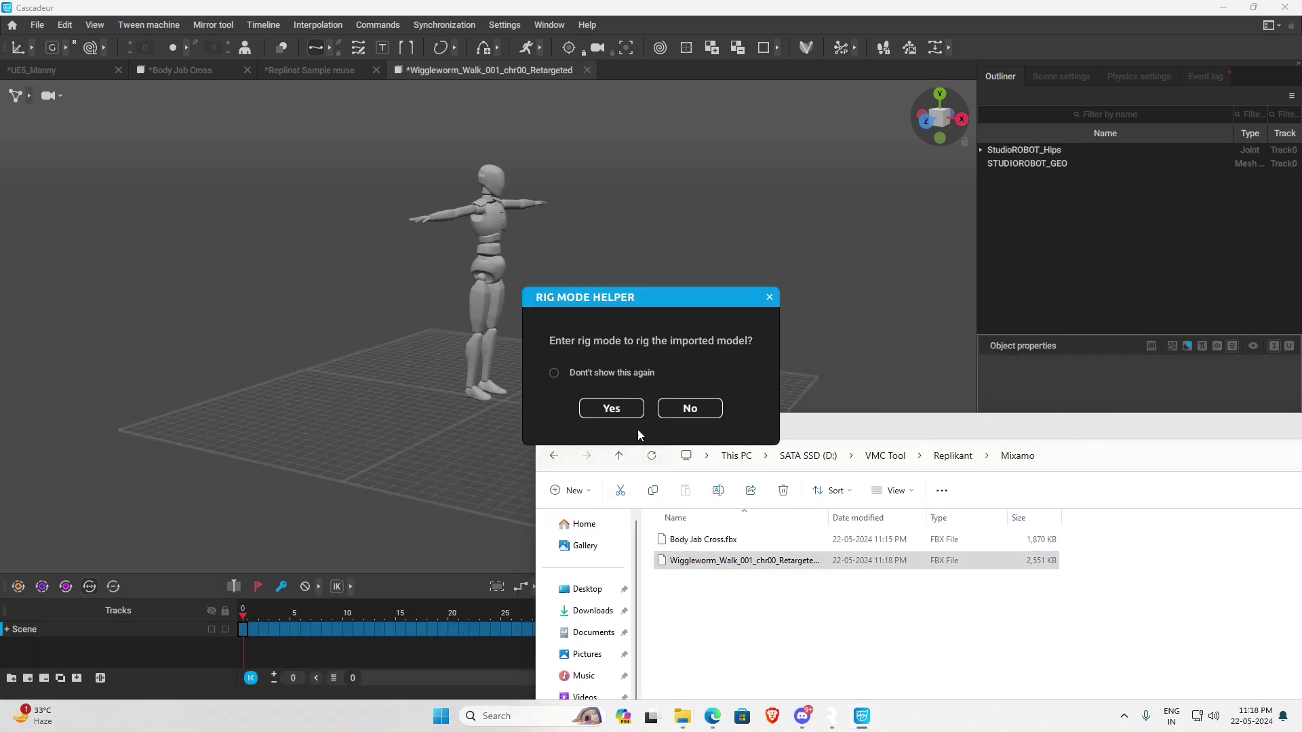
Step: Enter rig mode for the imported character and launch the quick rigging tool
left_click(634, 414)
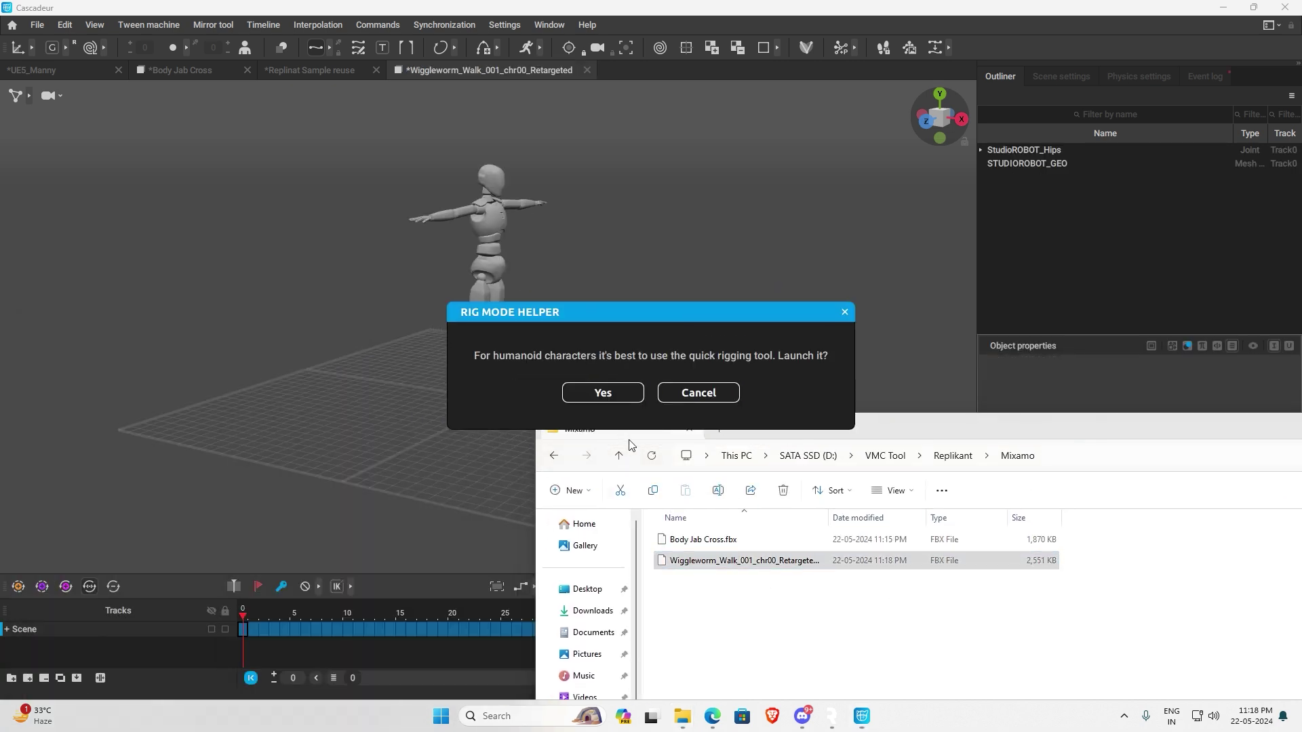
left_click(601, 396)
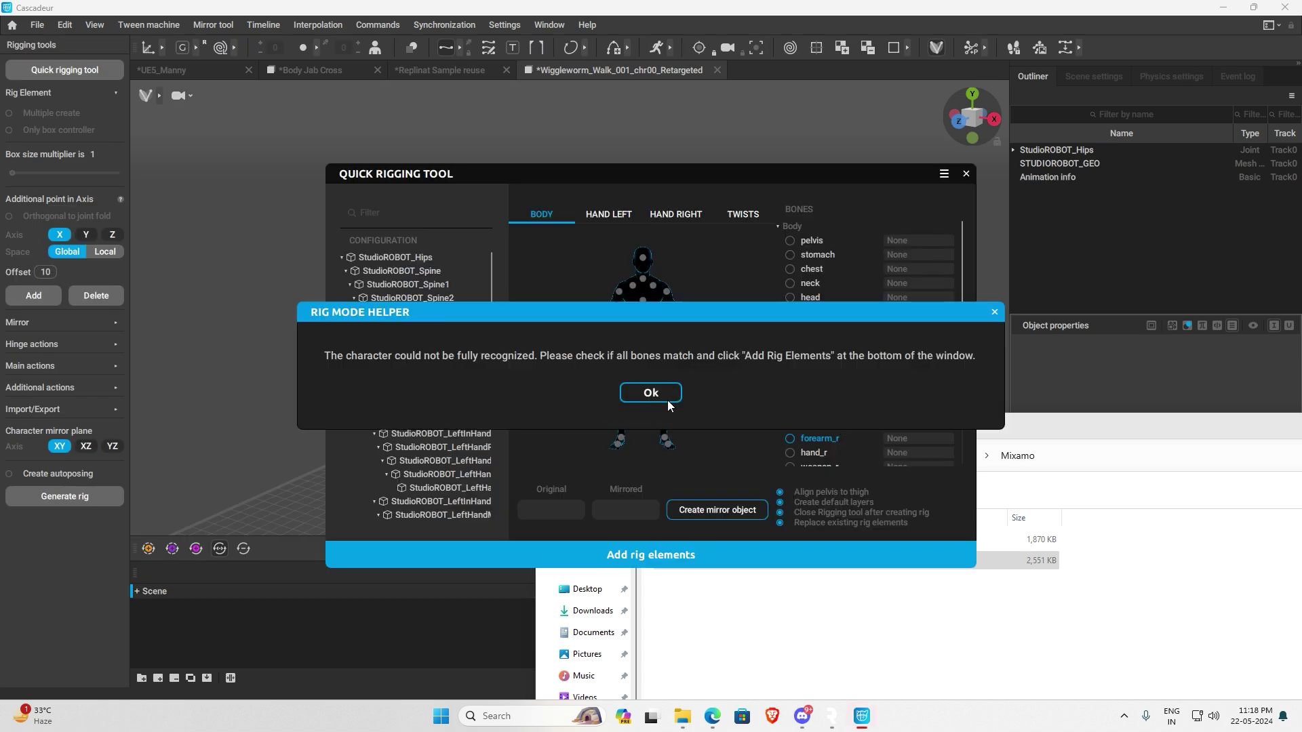
left_click(652, 391)
Step: Assign the StudioROBOT_LeftToeBase and StudioROBOT_LeftFoot joints to the left toe and foot points of the quick rigging body diagram
left_click_drag(656, 177, 1027, 148)
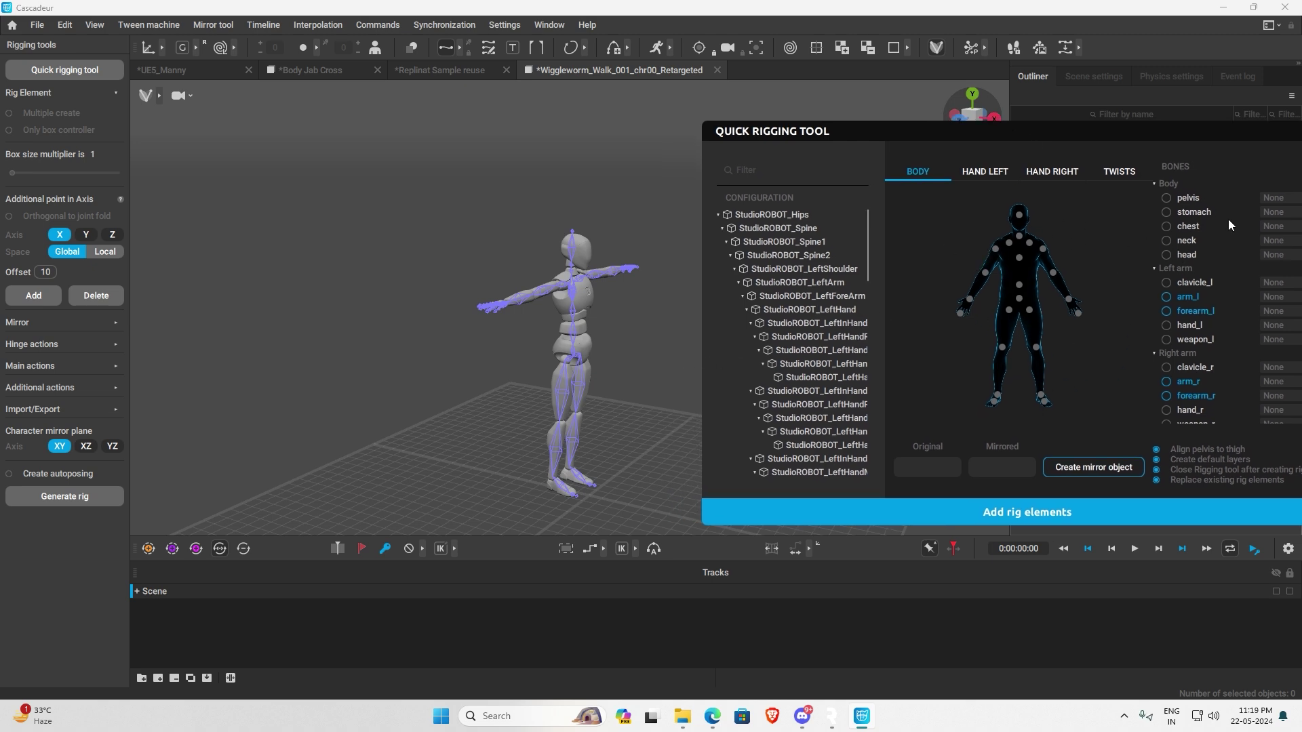
mouse_move(1141, 129)
left_mouse_down()
mouse_move(974, 144)
mouse_move(1150, 125)
left_mouse_up()
right_click_drag(616, 423, 587, 422)
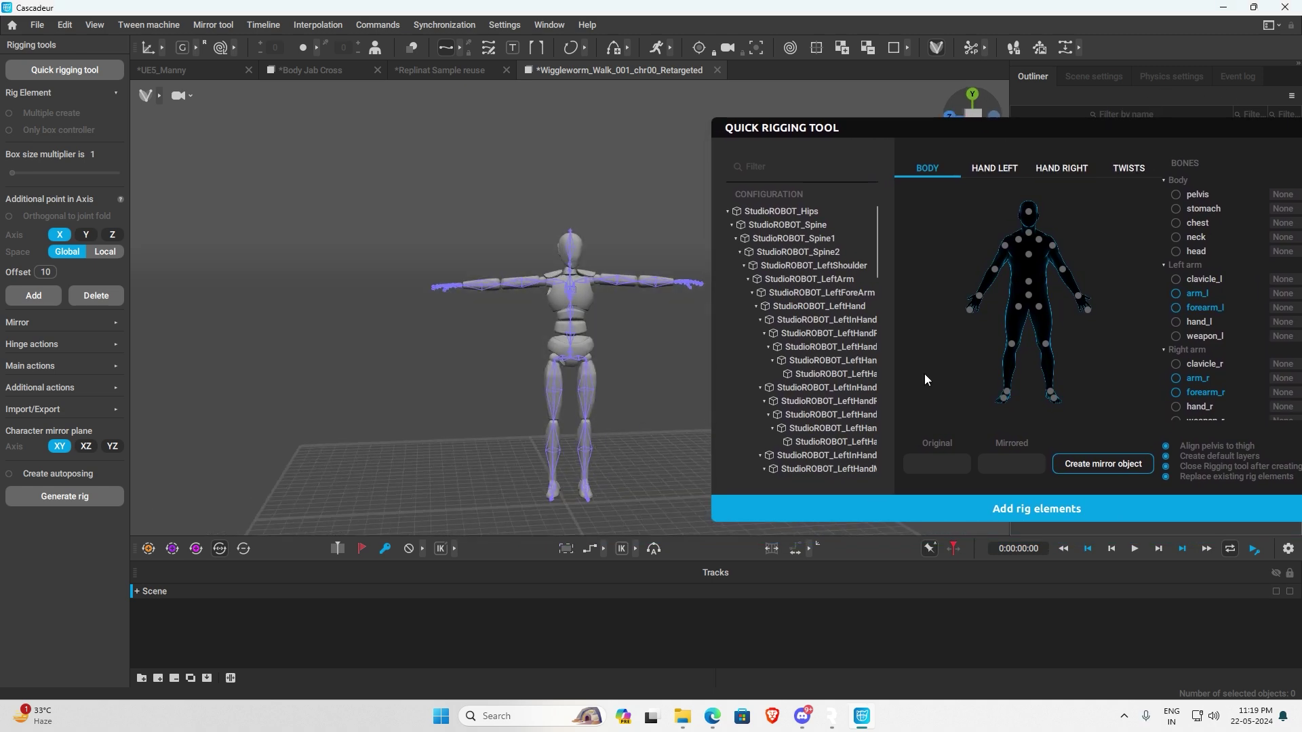
left_click(587, 491)
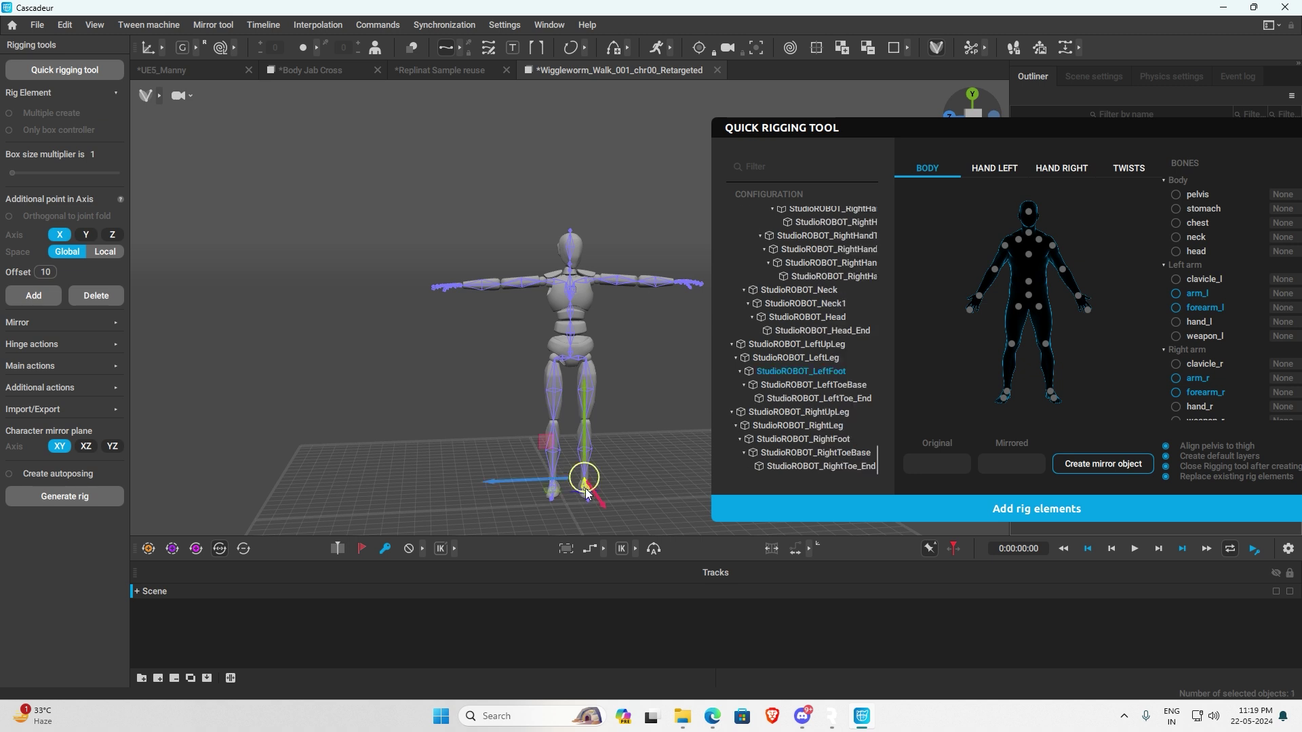
left_click(812, 384)
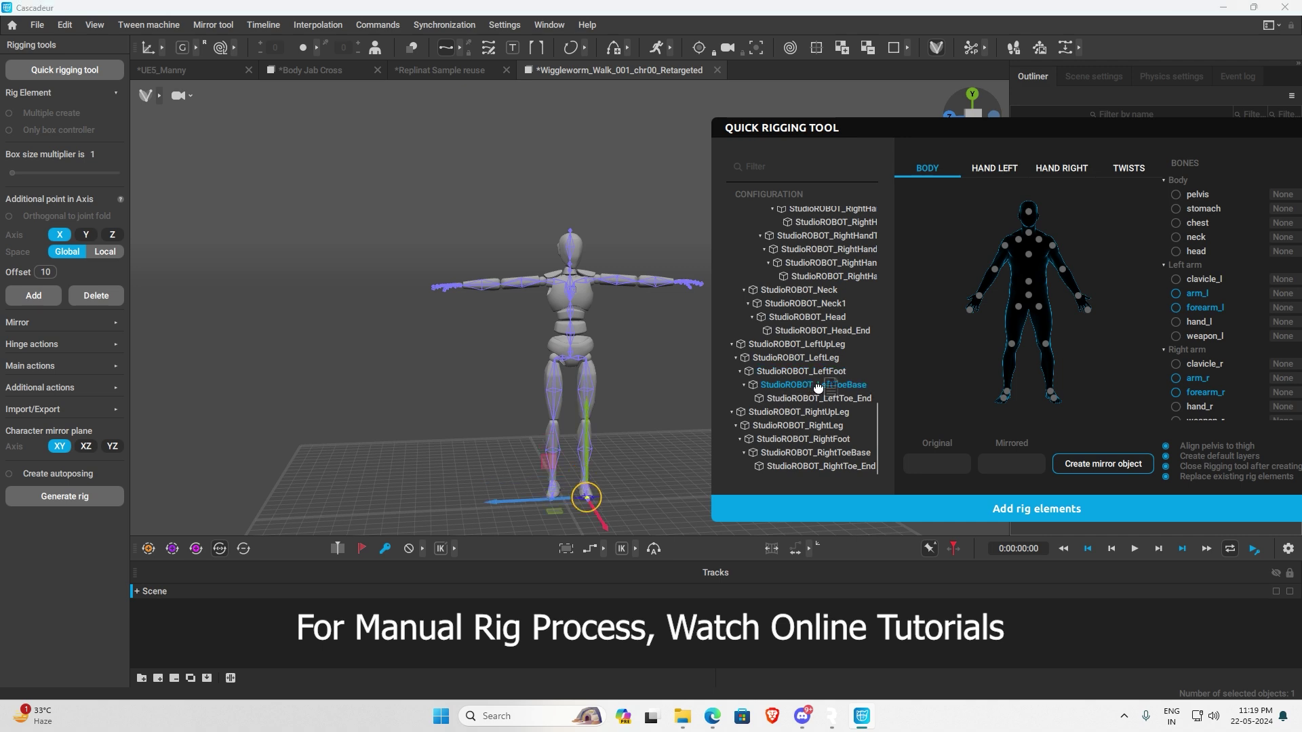
left_click_drag(1064, 408, 1053, 397)
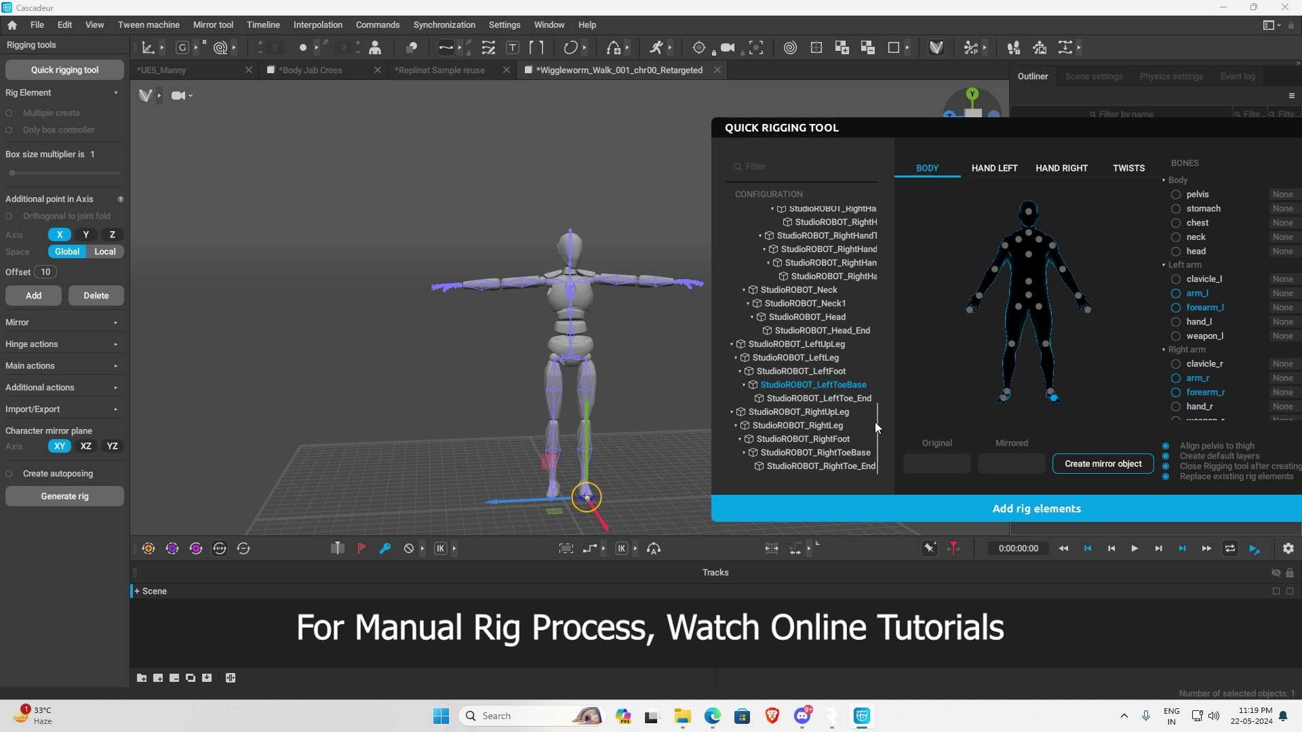
left_click(823, 371)
left_click_drag(824, 368, 1052, 393)
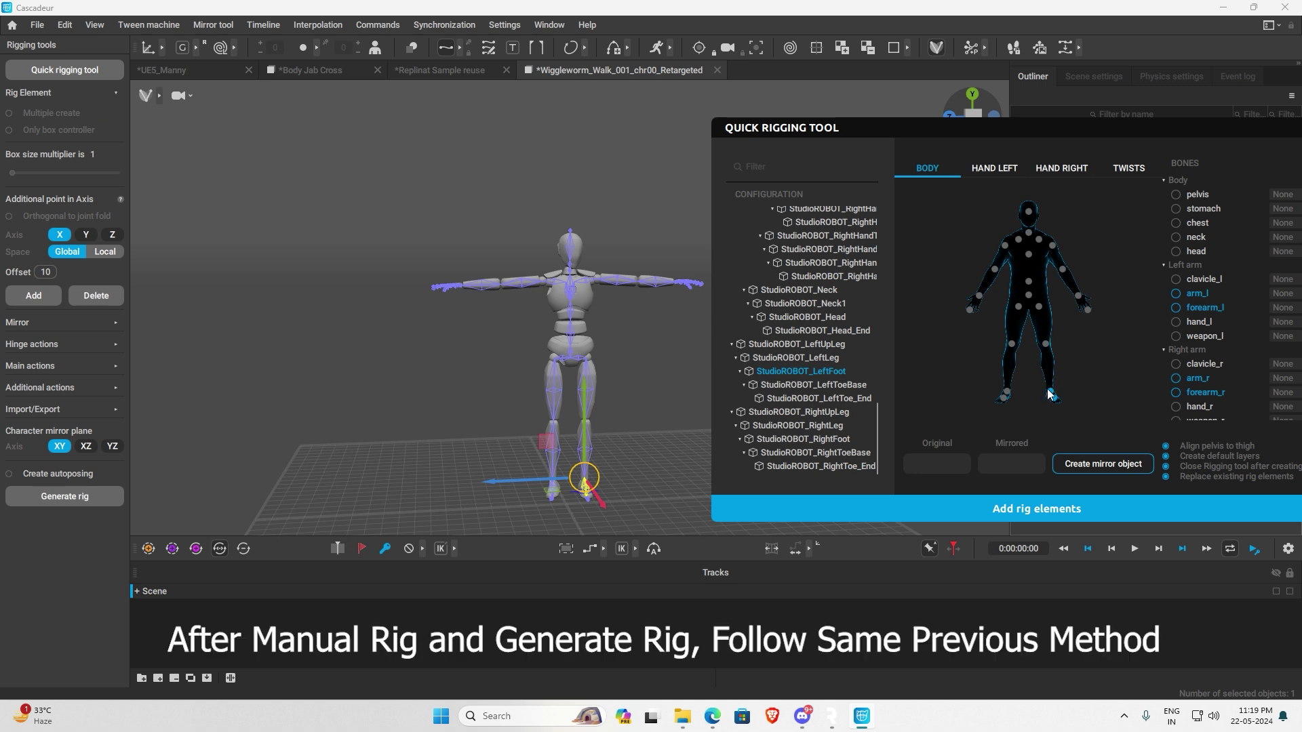
Step: Close the quick rigging tool and close the Wiggleworm Walk scene without saving
left_click_drag(1176, 133, 832, 199)
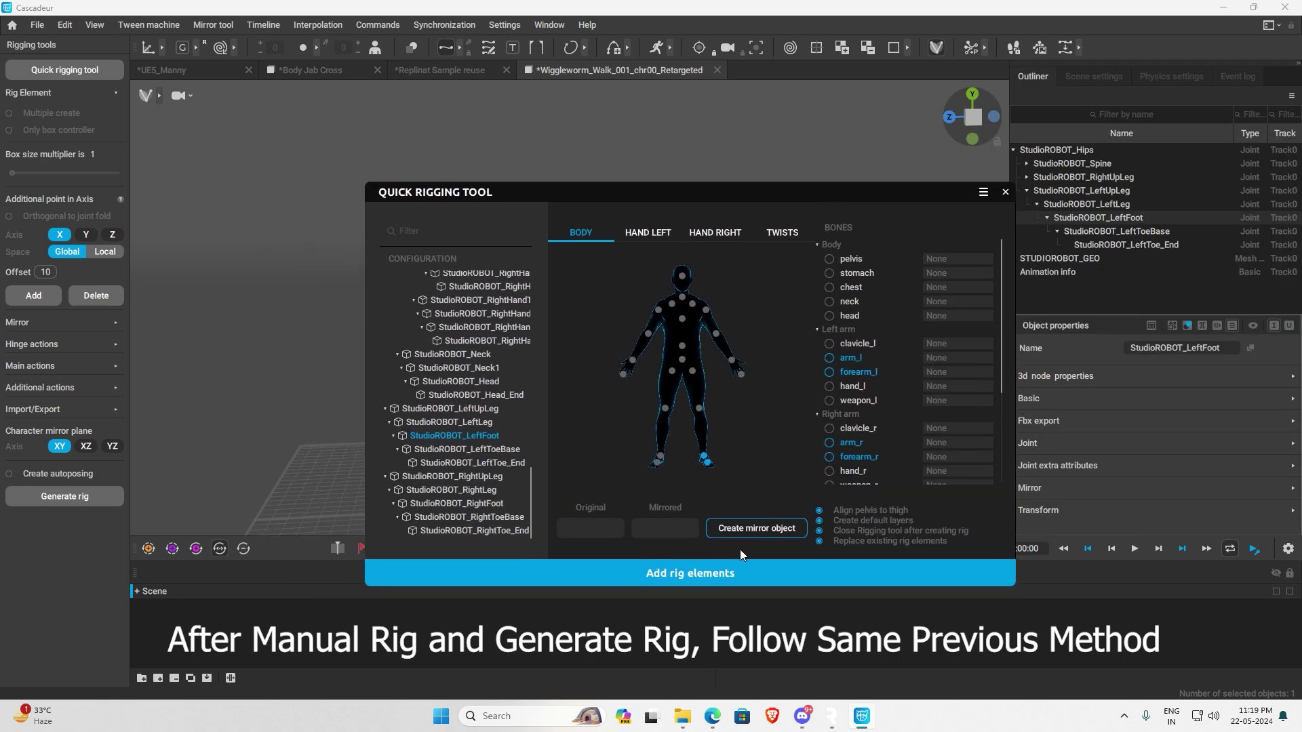
left_click(1006, 193)
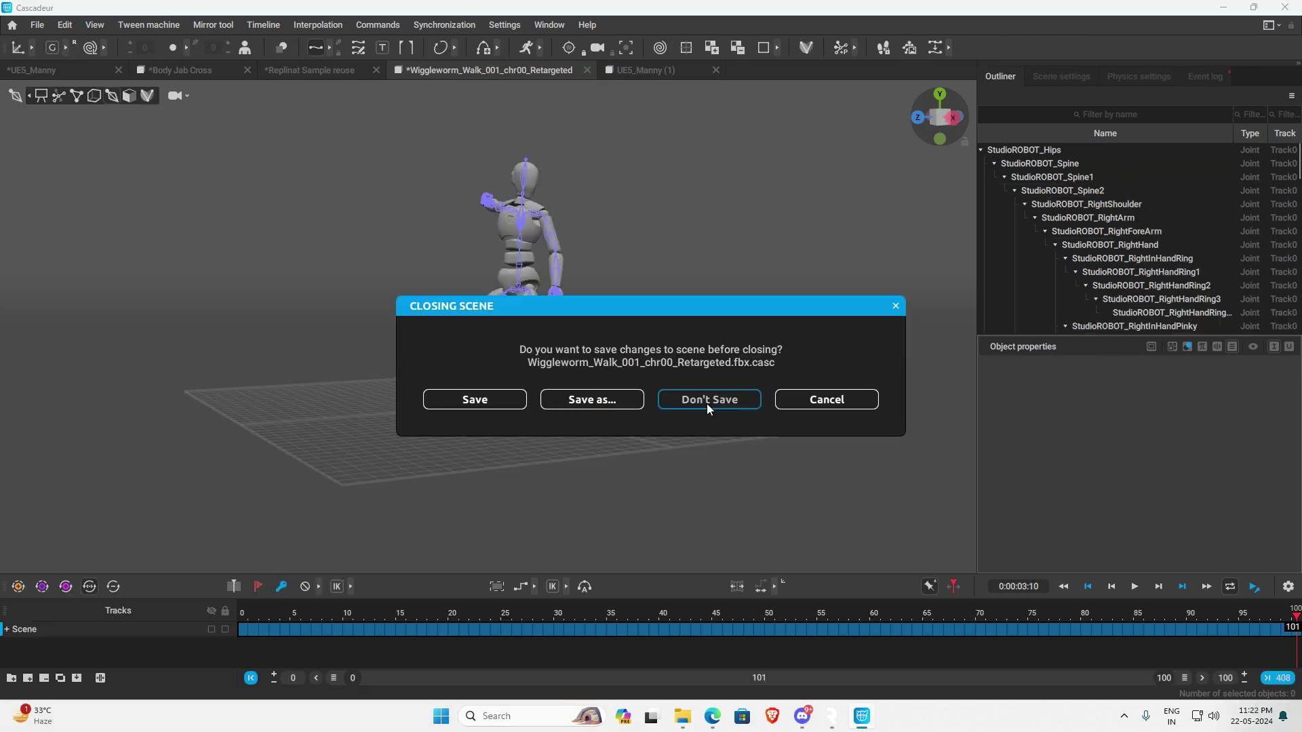
left_click(706, 400)
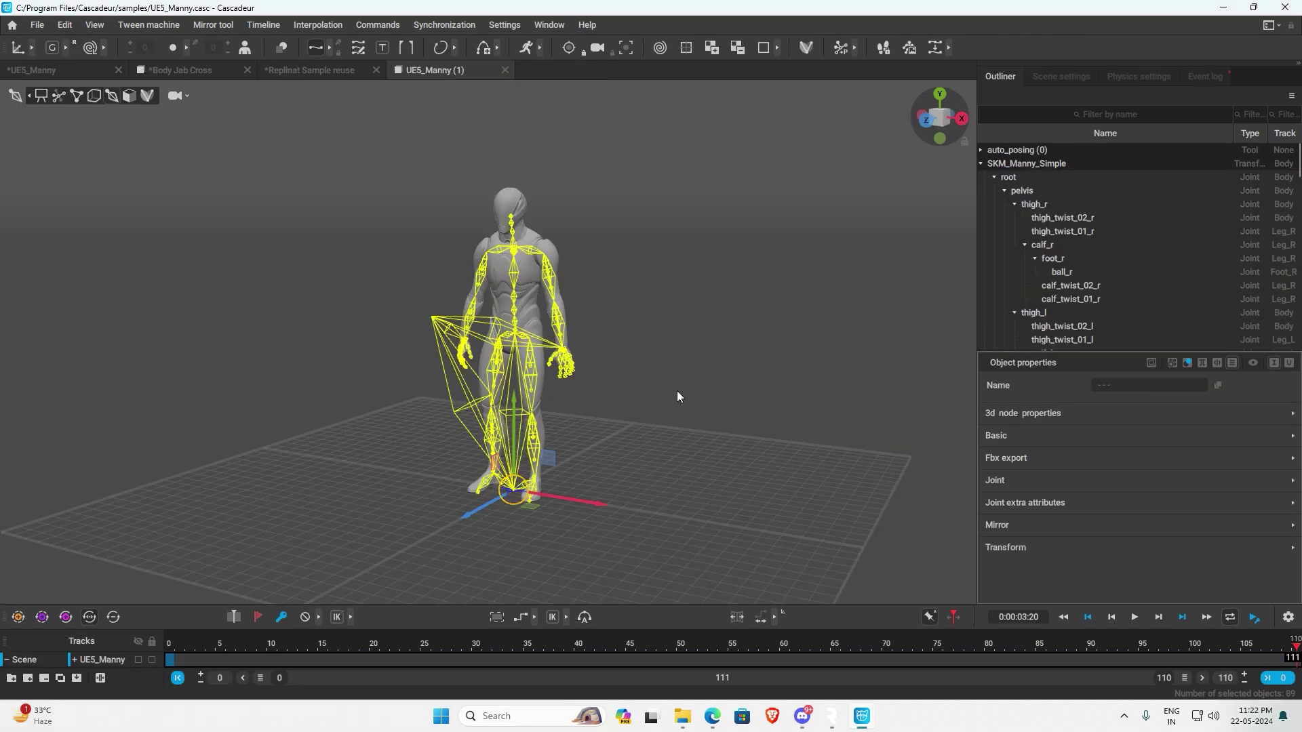
Step: Look over the UE5_Manny (1) character, browse the motion captures on mocap.market in the browser, and return to Cascadeur
right_click_drag(629, 405, 726, 408)
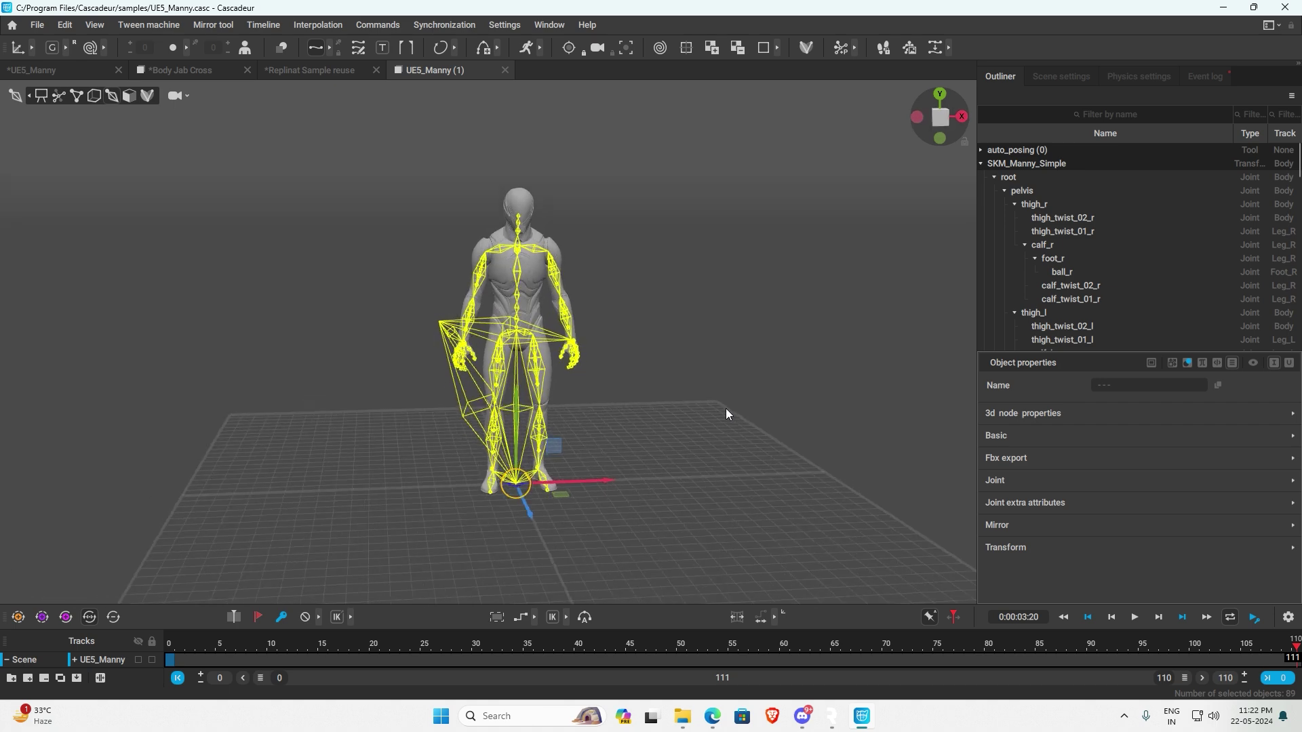
left_click(720, 727)
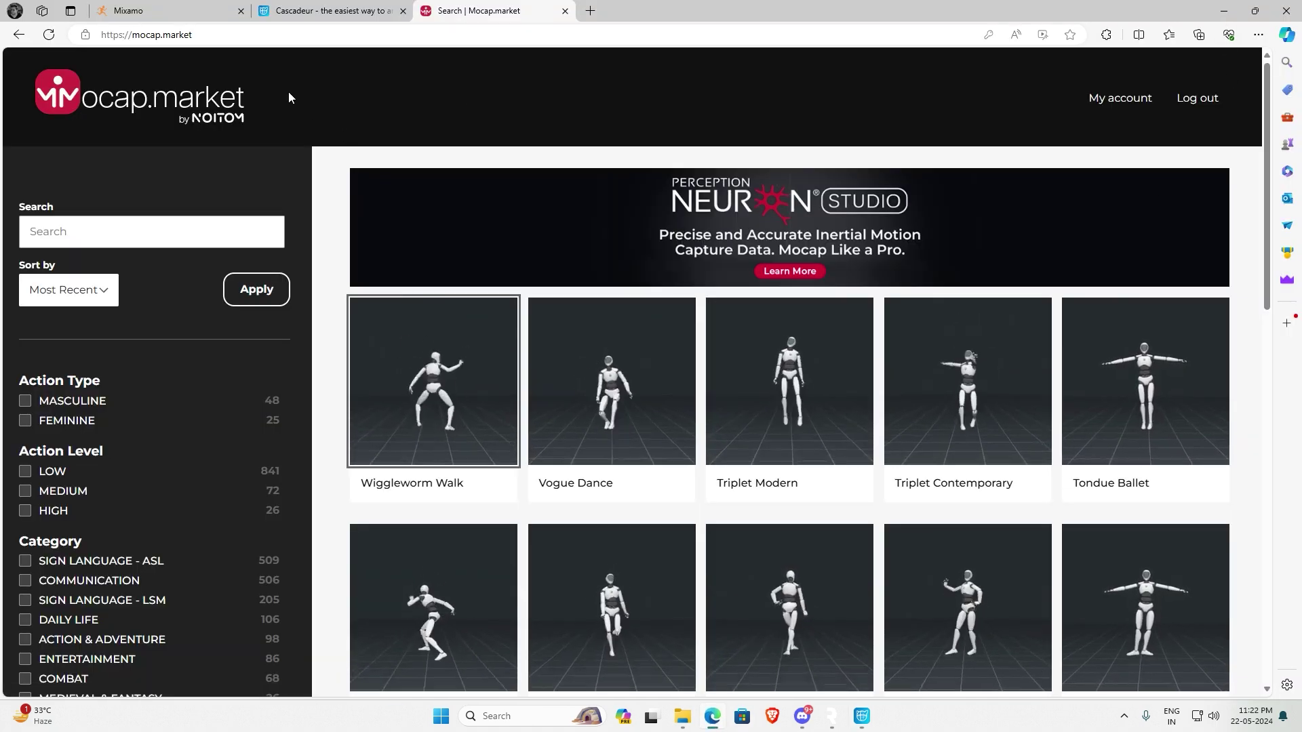
scroll(609, 348, "down", 4)
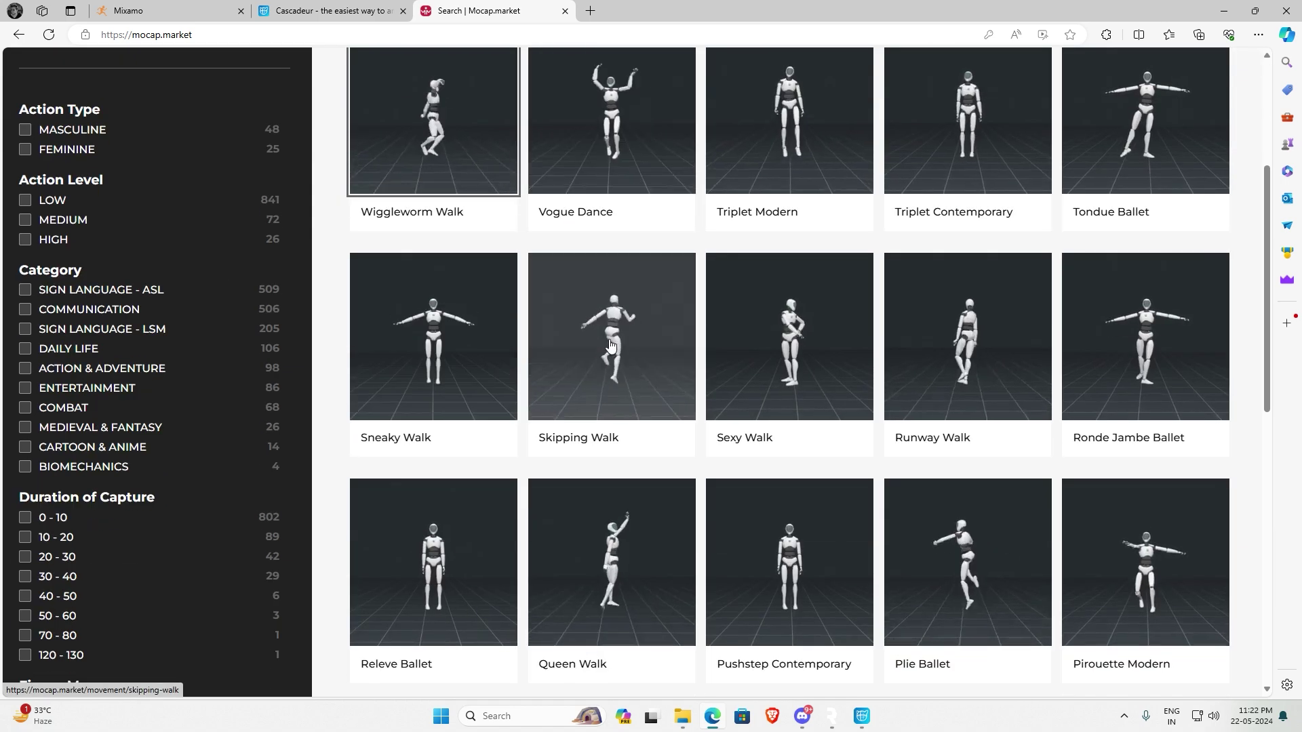
key("alt+Tab")
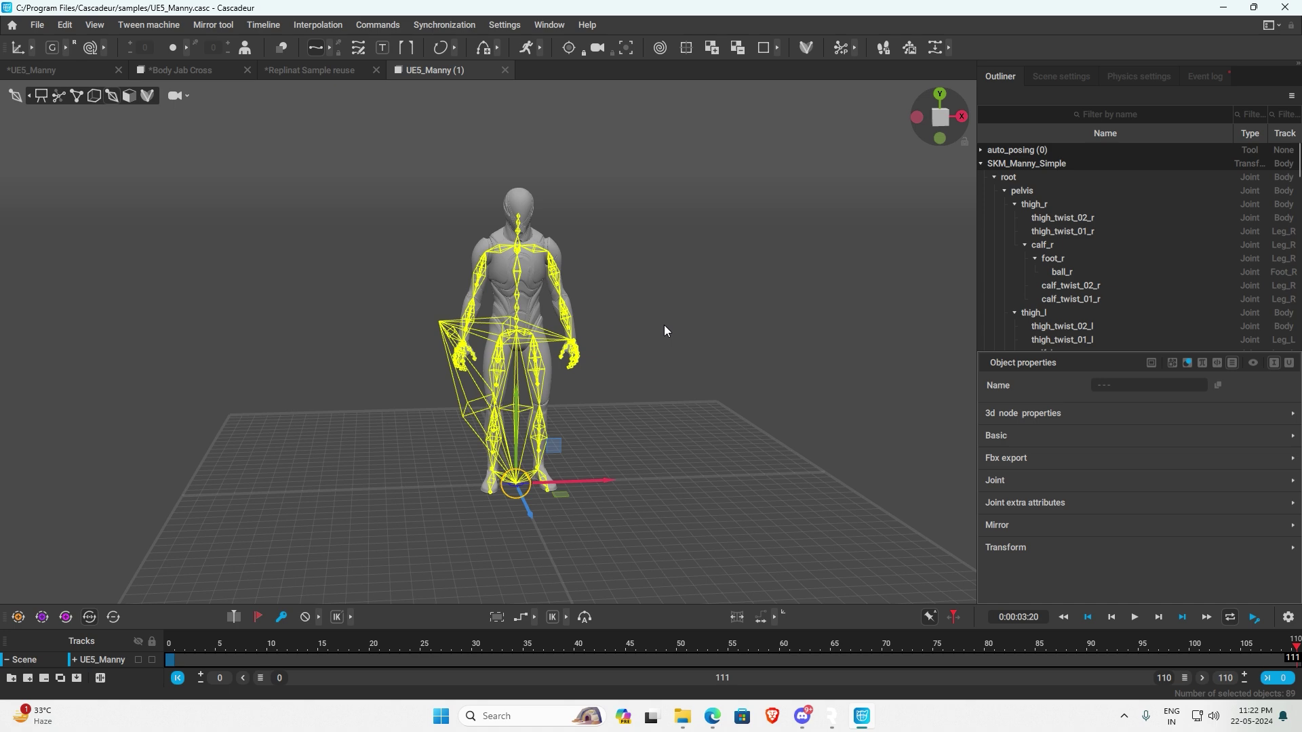
Step: Switch to the first UE5_Manny scene and scrub through its animation
right_click_drag(649, 406, 455, 260)
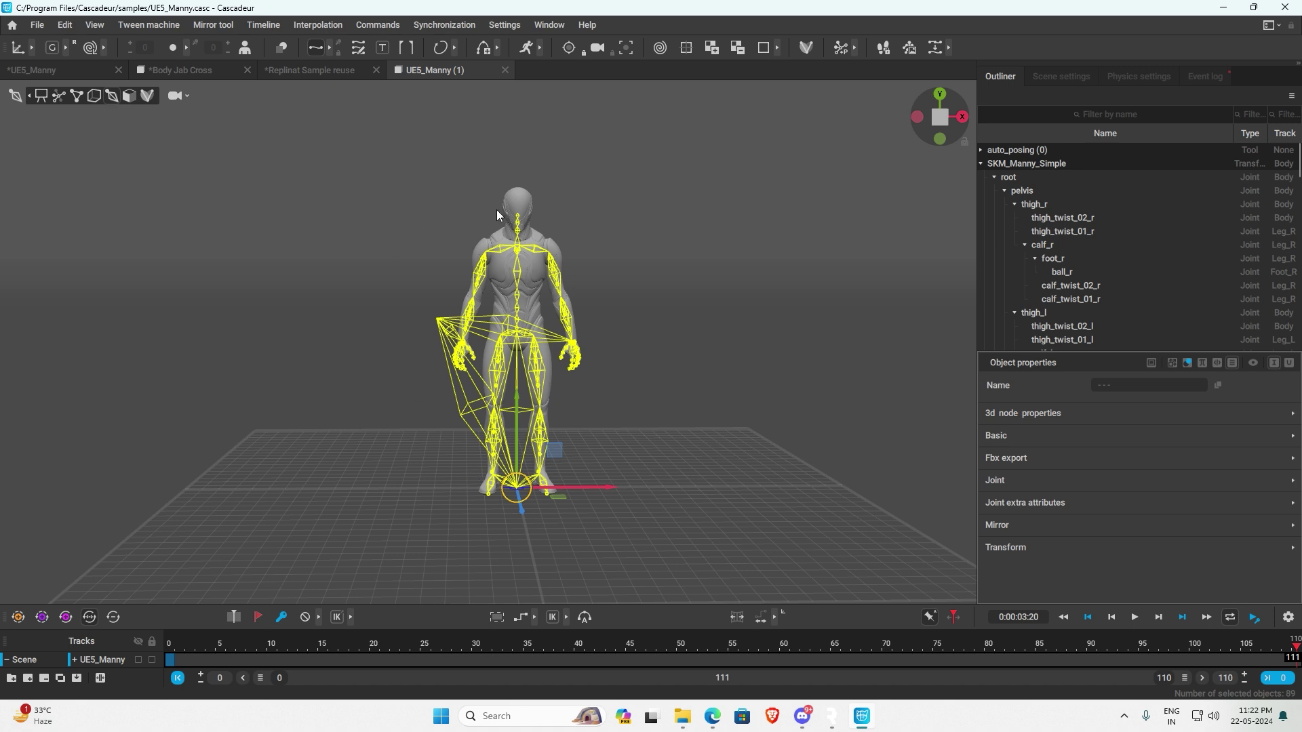
left_click(58, 70)
left_click_drag(178, 582, 1281, 629)
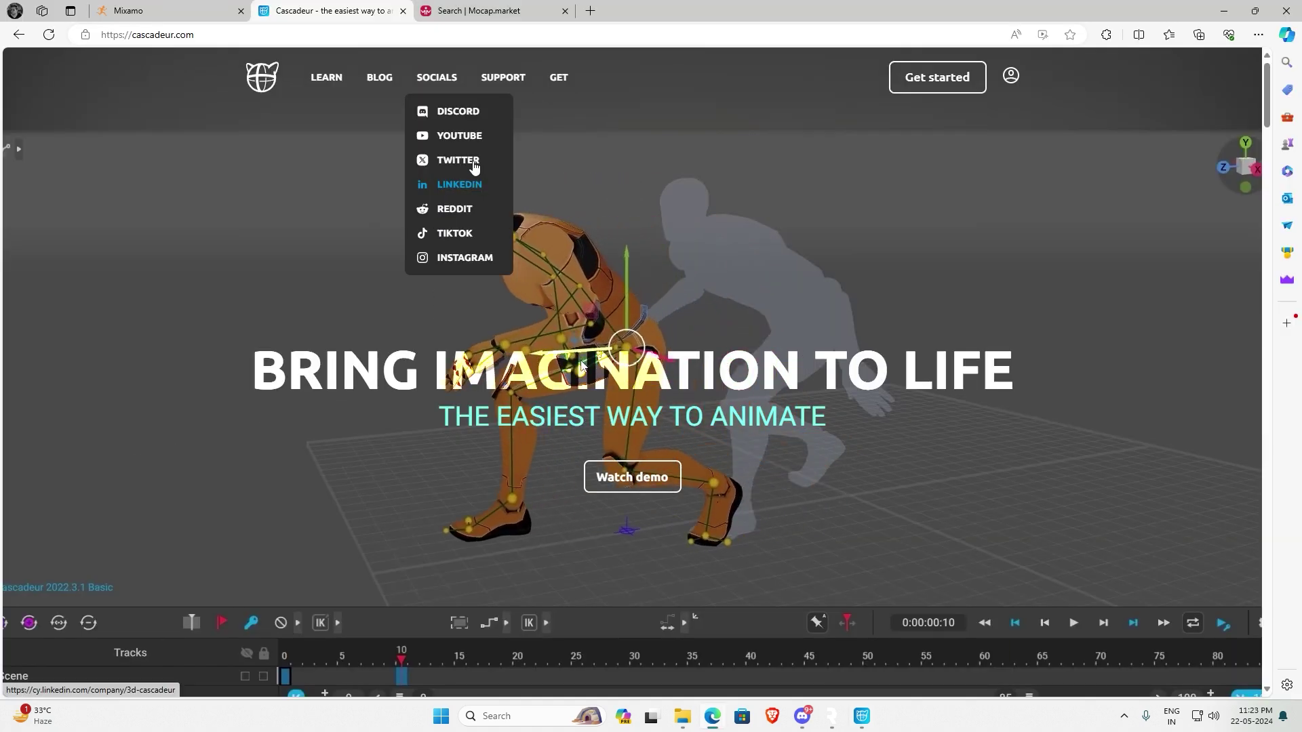
Step: On the Cascadeur website in the browser, open the plans page and review what the Free plan includes
mouse_move(500, 81)
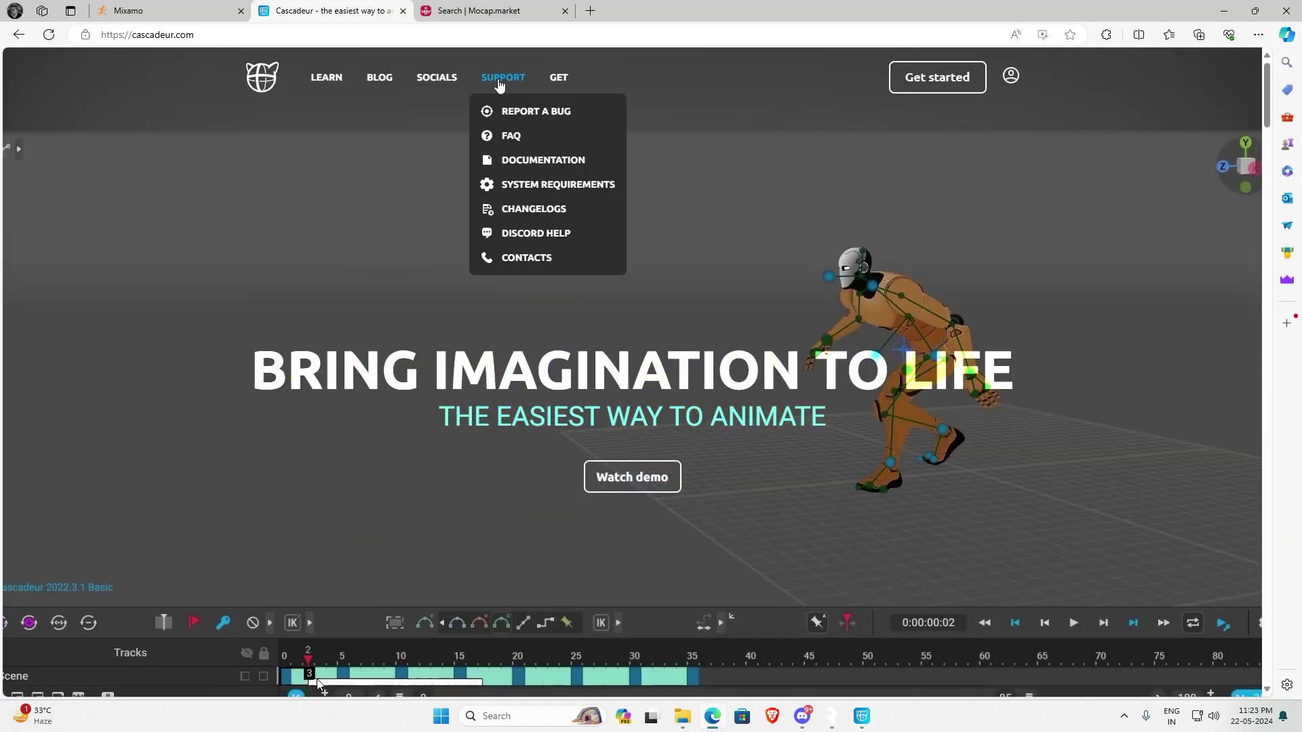
mouse_move(558, 85)
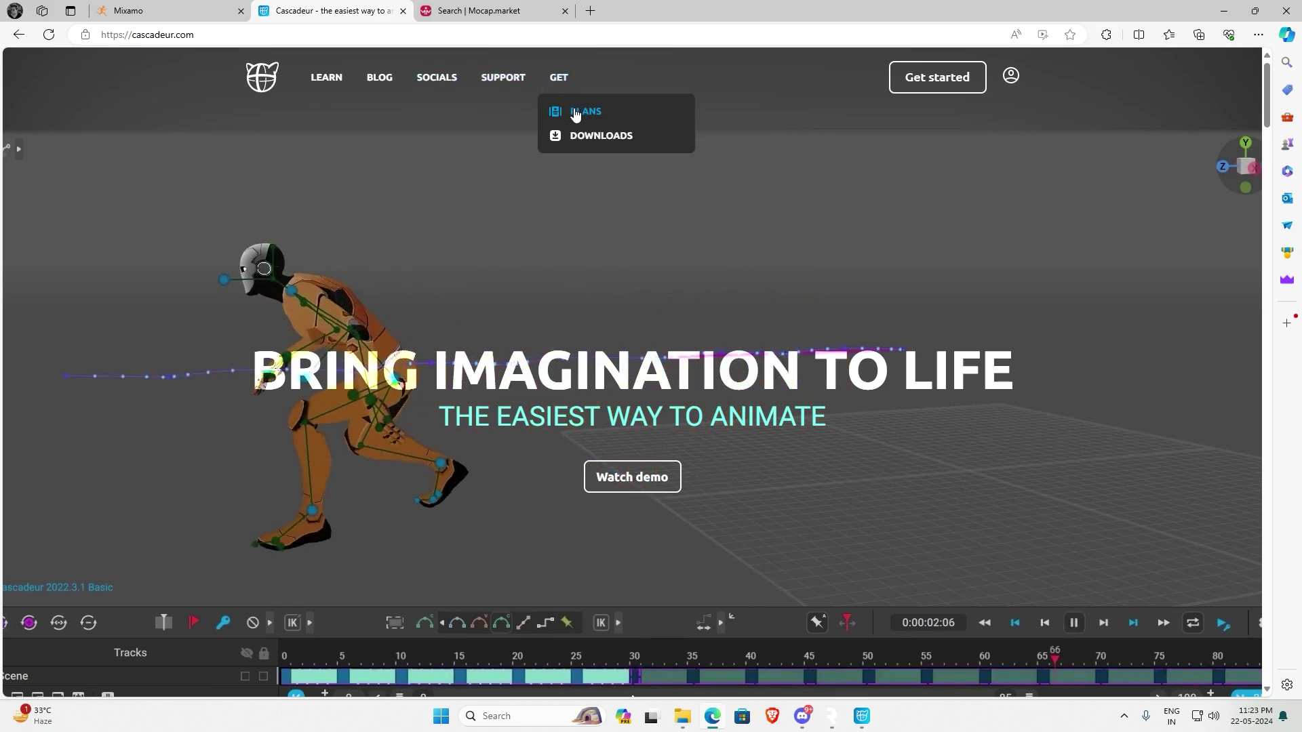
left_click(575, 113)
scroll(415, 319, "down", 6)
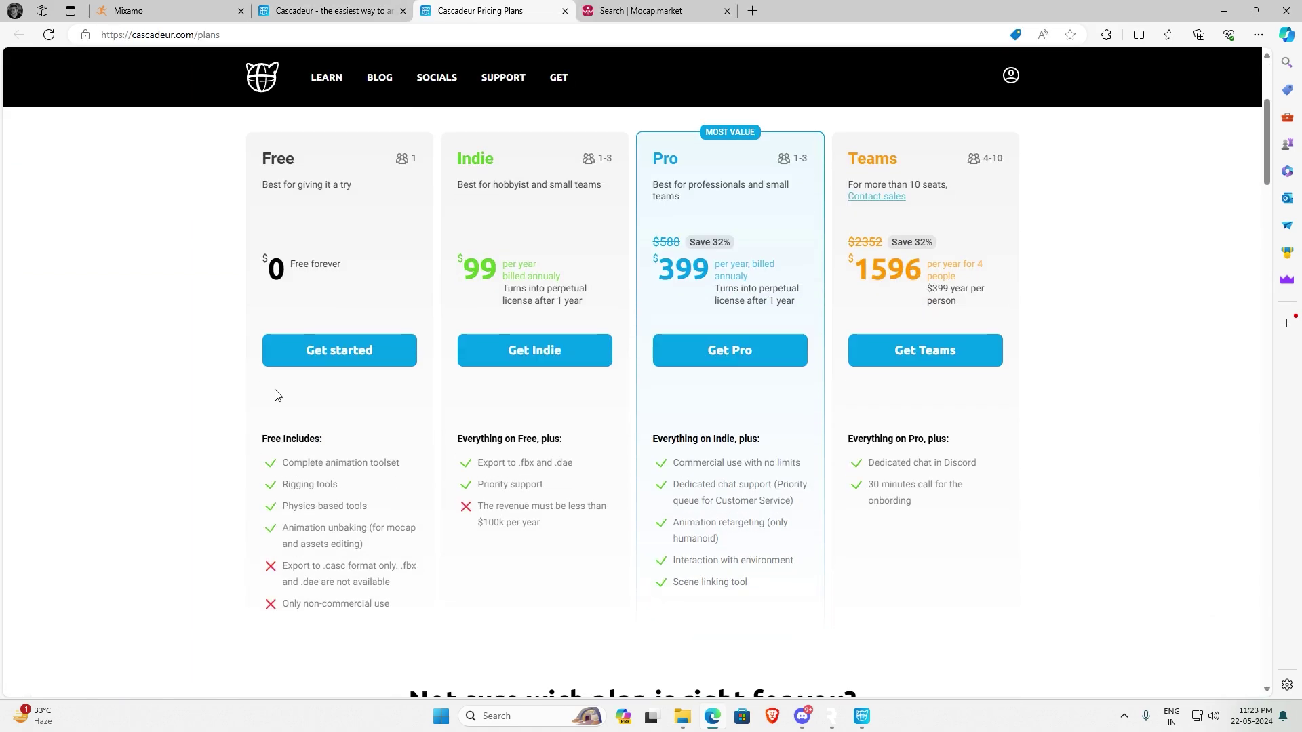
scroll(268, 366, "up", 2)
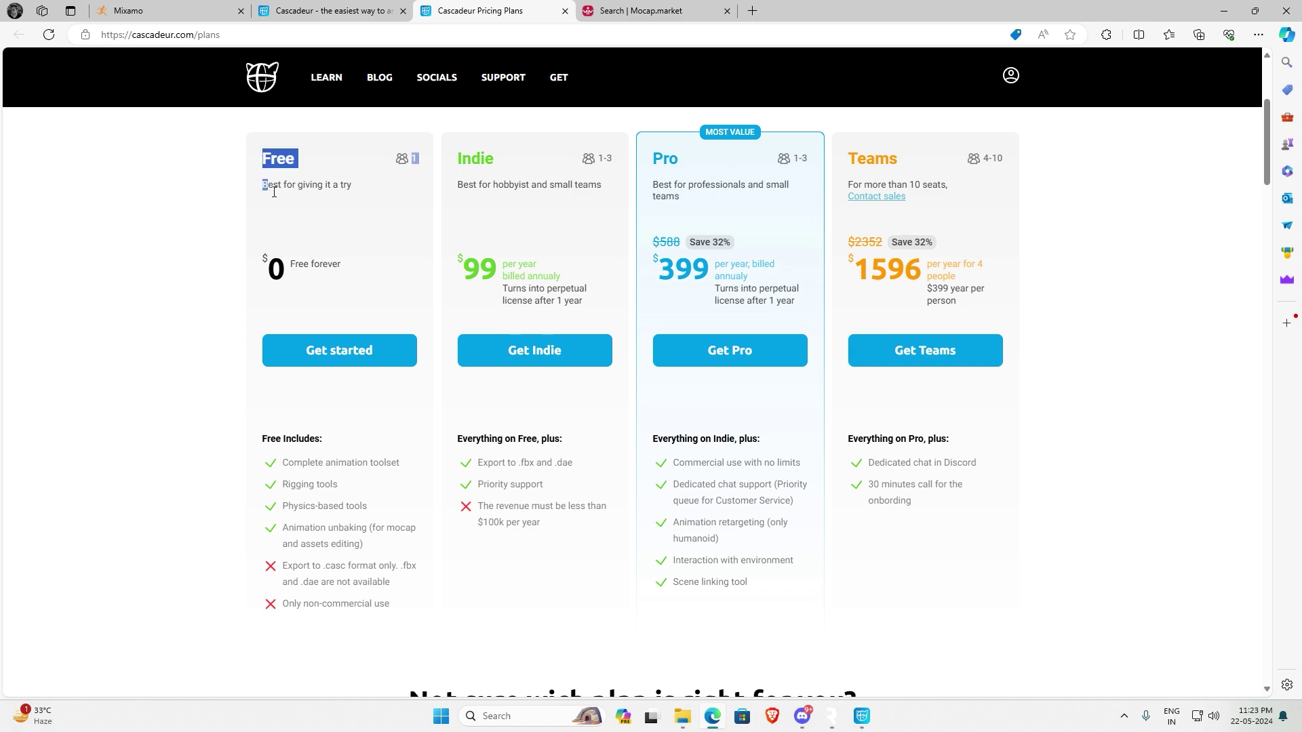
left_click_drag(274, 191, 395, 604)
left_click(300, 544)
scroll(419, 539, "up", 4)
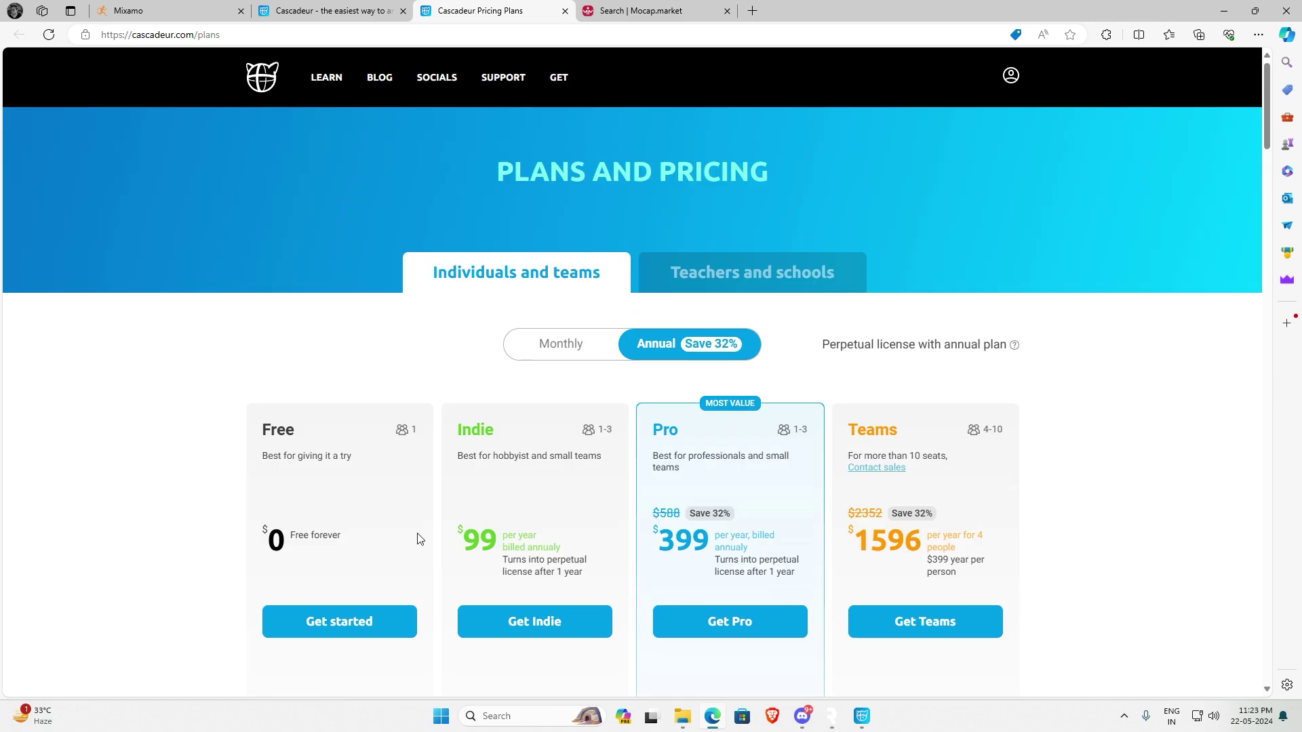
Step: Show monthly pricing and compare the features of the Free, Indie, Pro and Teams plans
left_click(566, 345)
scroll(517, 448, "down", 5)
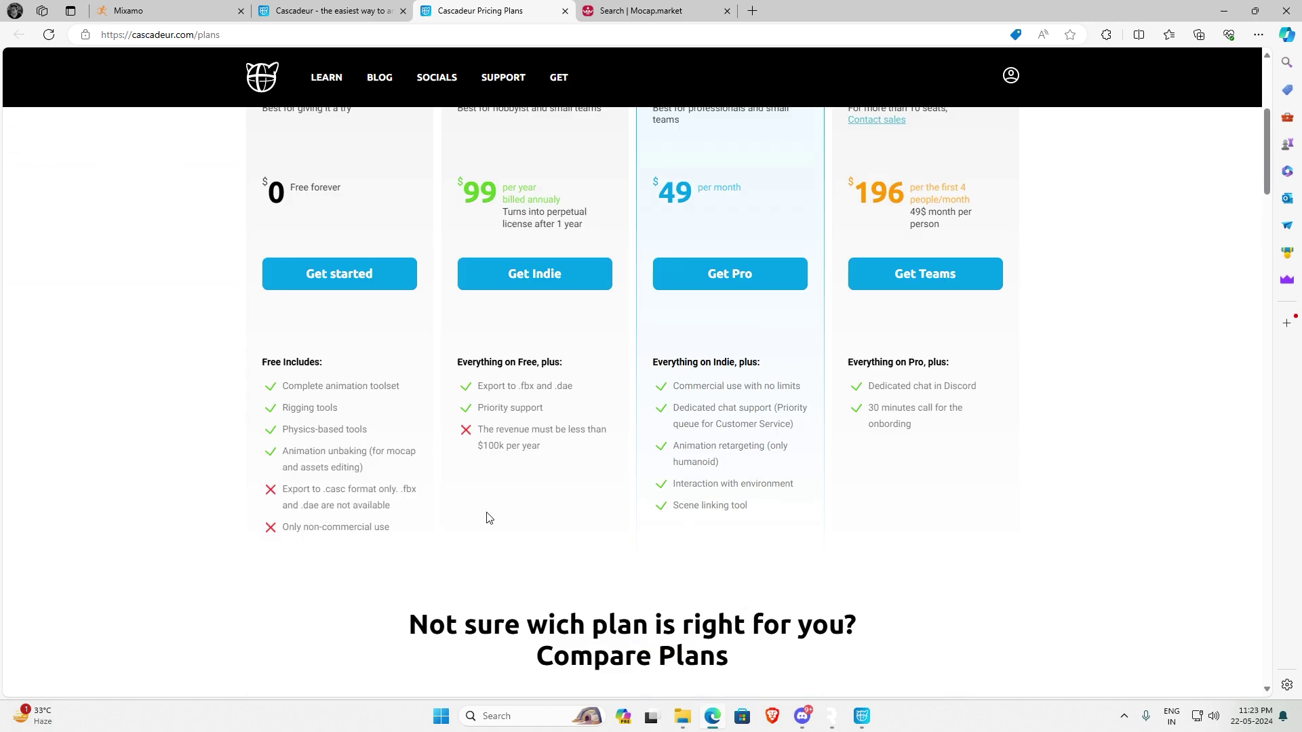
scroll(705, 453, "up", 3)
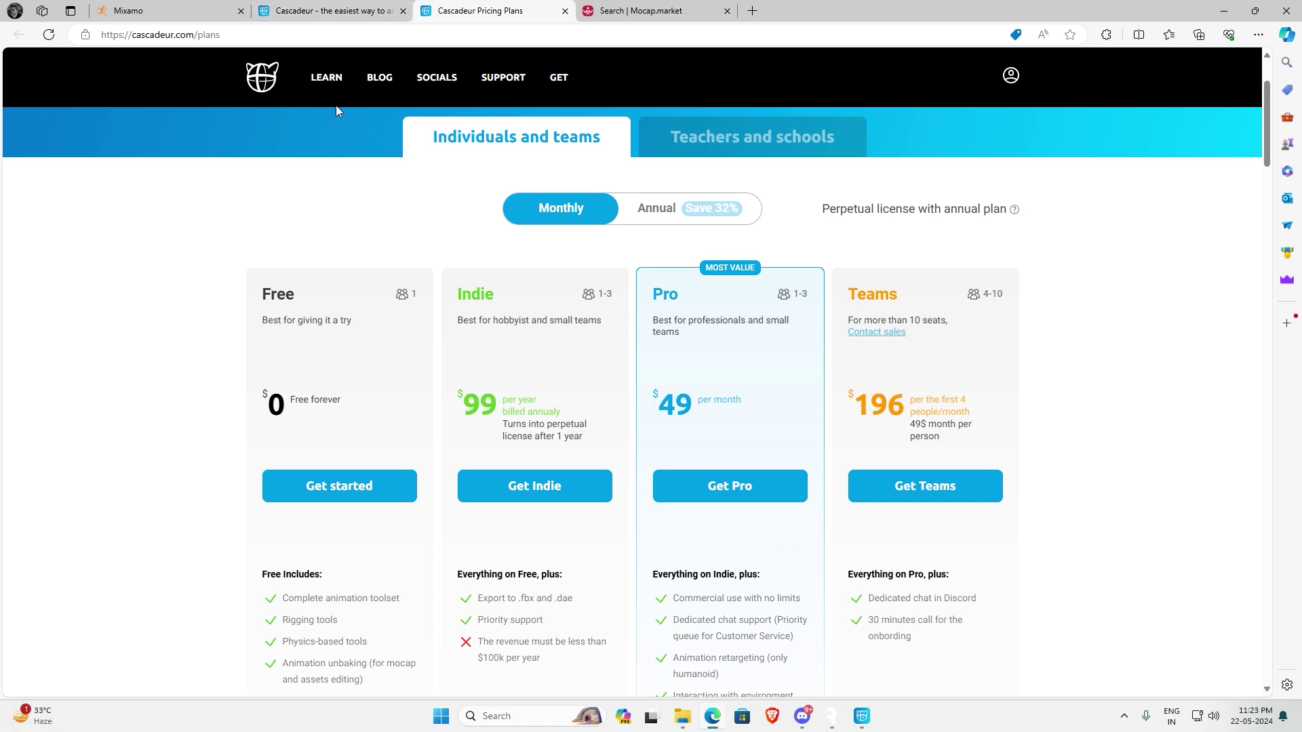
Step: Return to the Cascadeur home page and examine its sections on animation unbaking and AI posing
mouse_move(354, 124)
scroll(426, 286, "down", 7)
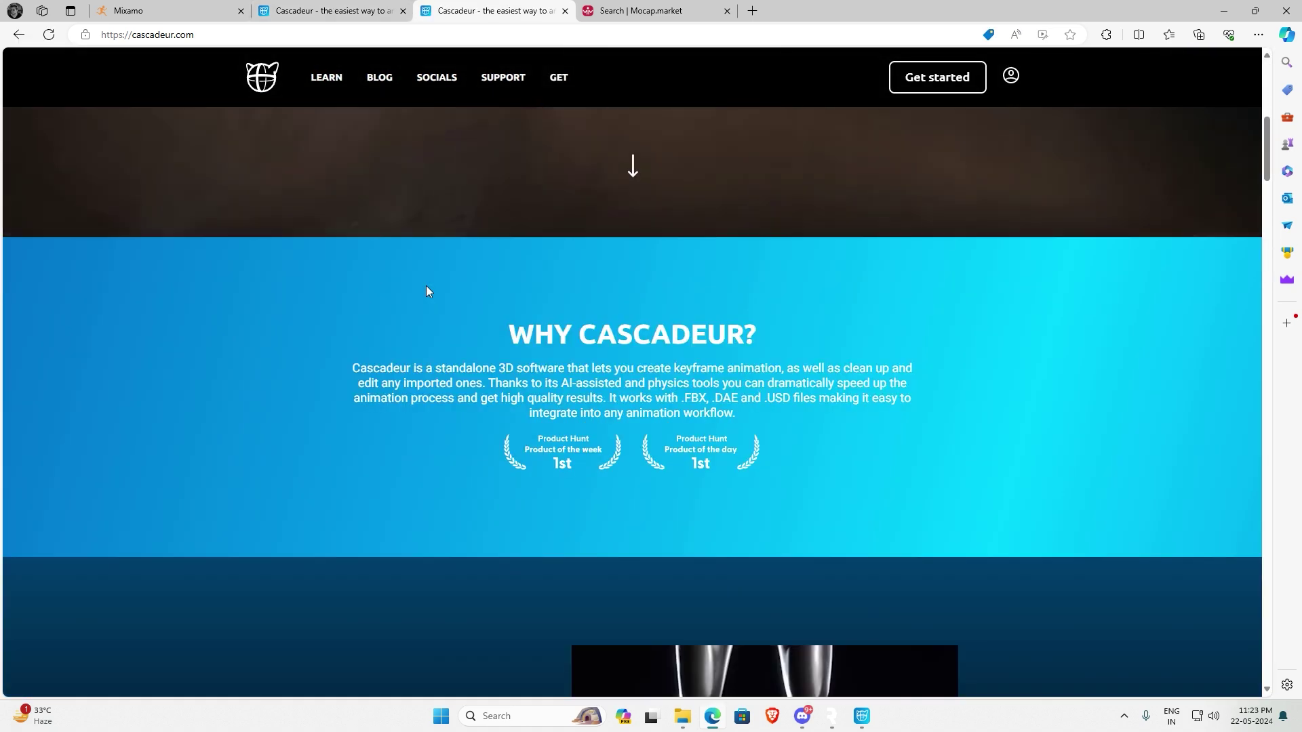
scroll(426, 291, "down", 15)
scroll(426, 290, "up", 5)
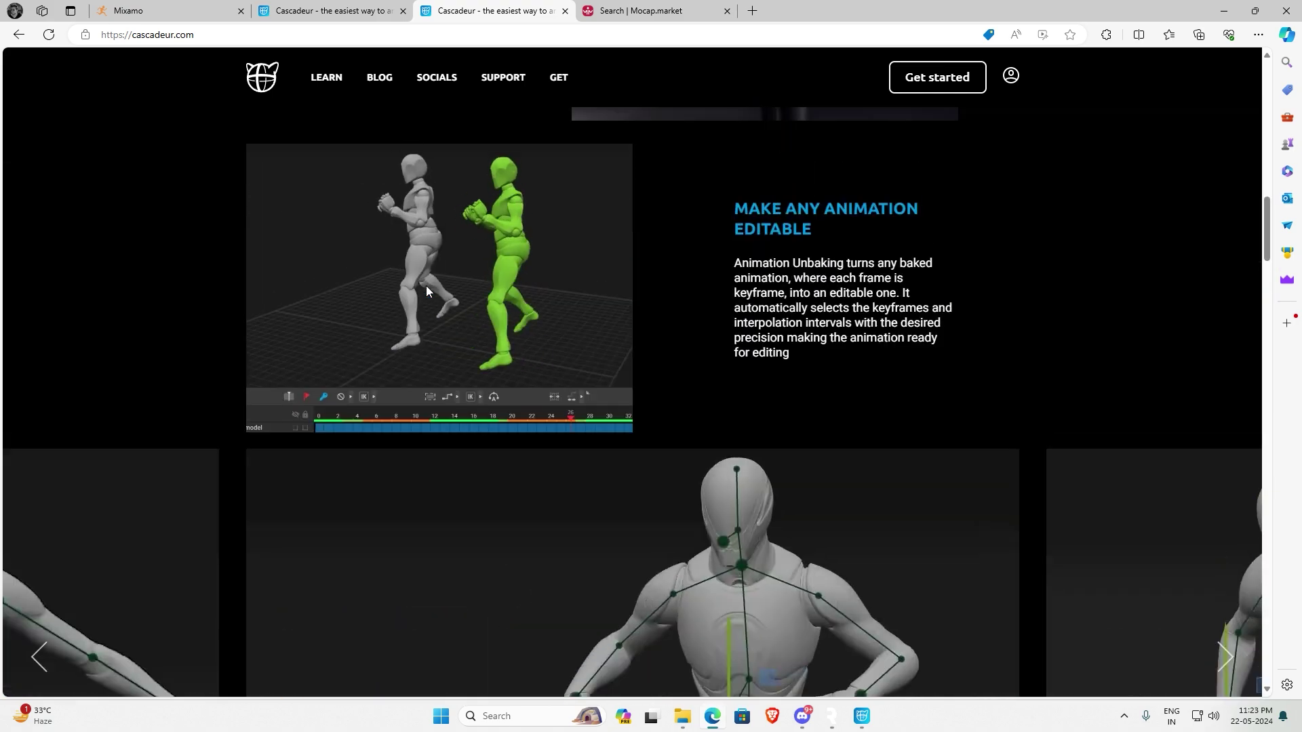
scroll(426, 291, "down", 4)
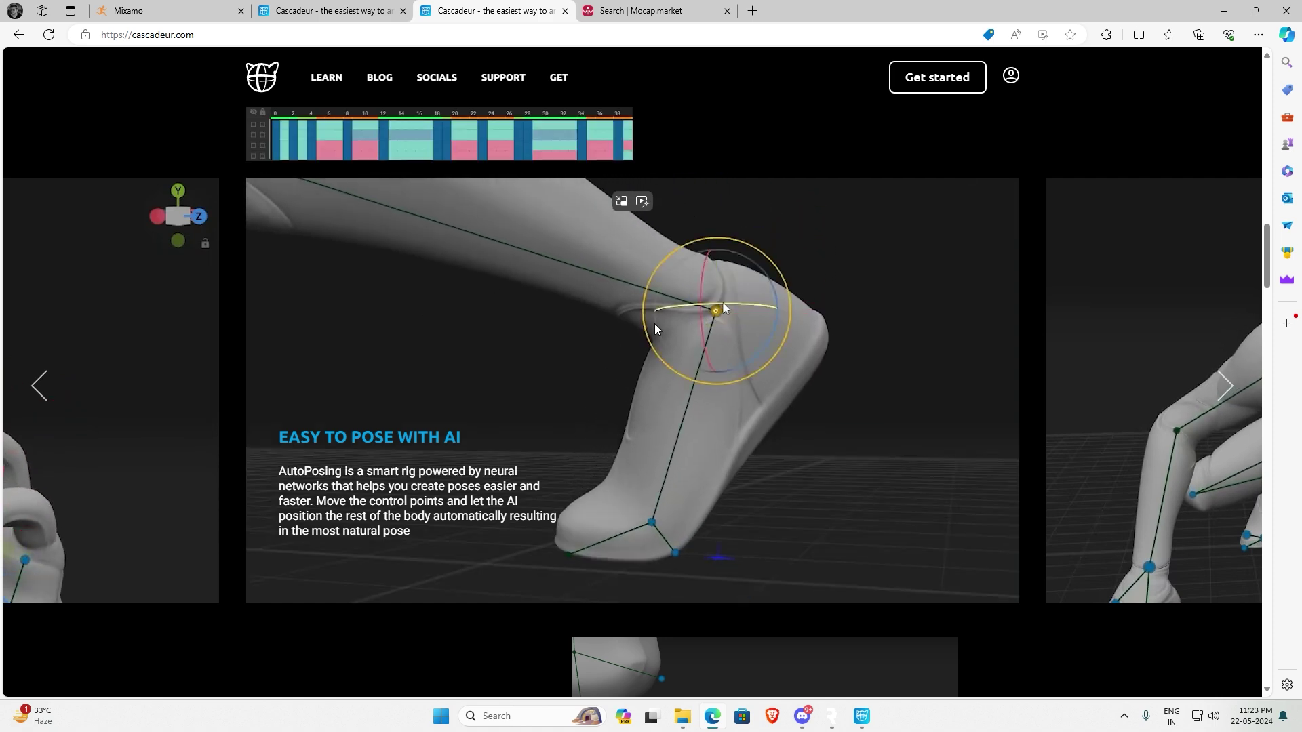
scroll(595, 231, "up", 2)
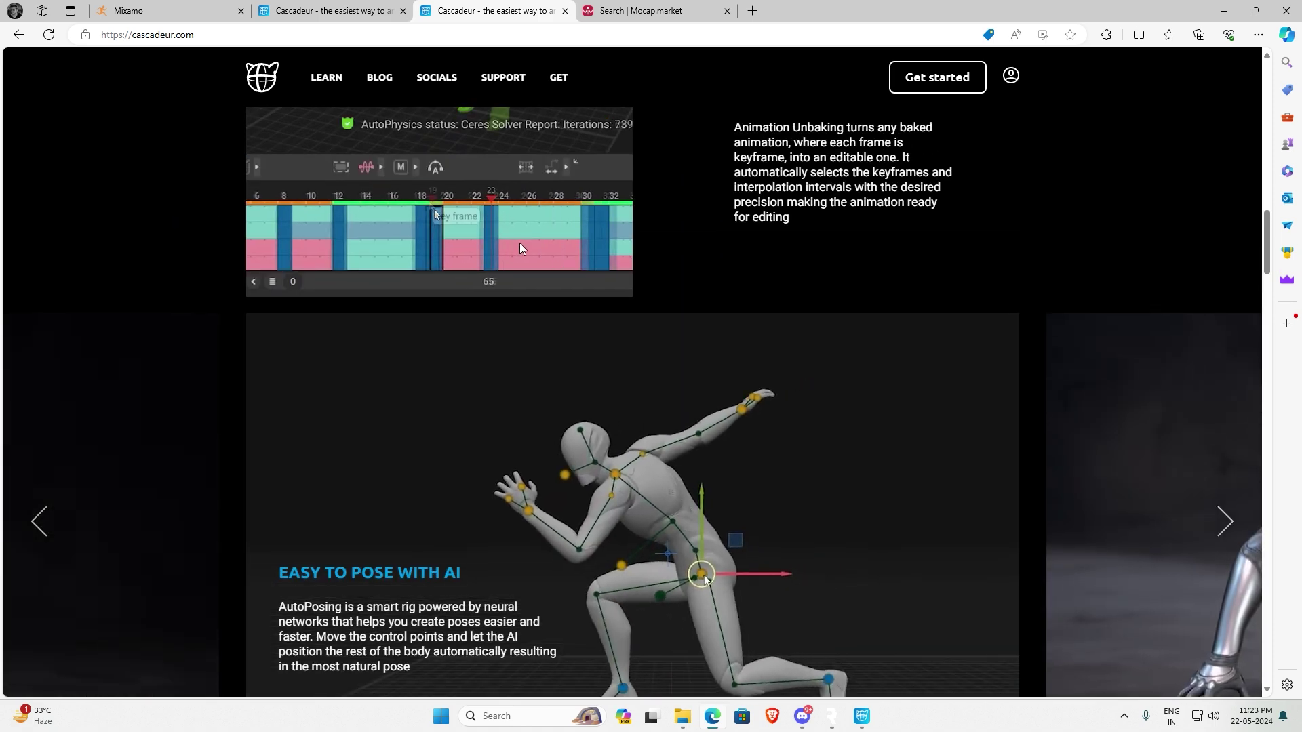
scroll(521, 243, "down", 8)
scroll(584, 358, "up", 3)
scroll(583, 364, "up", 3)
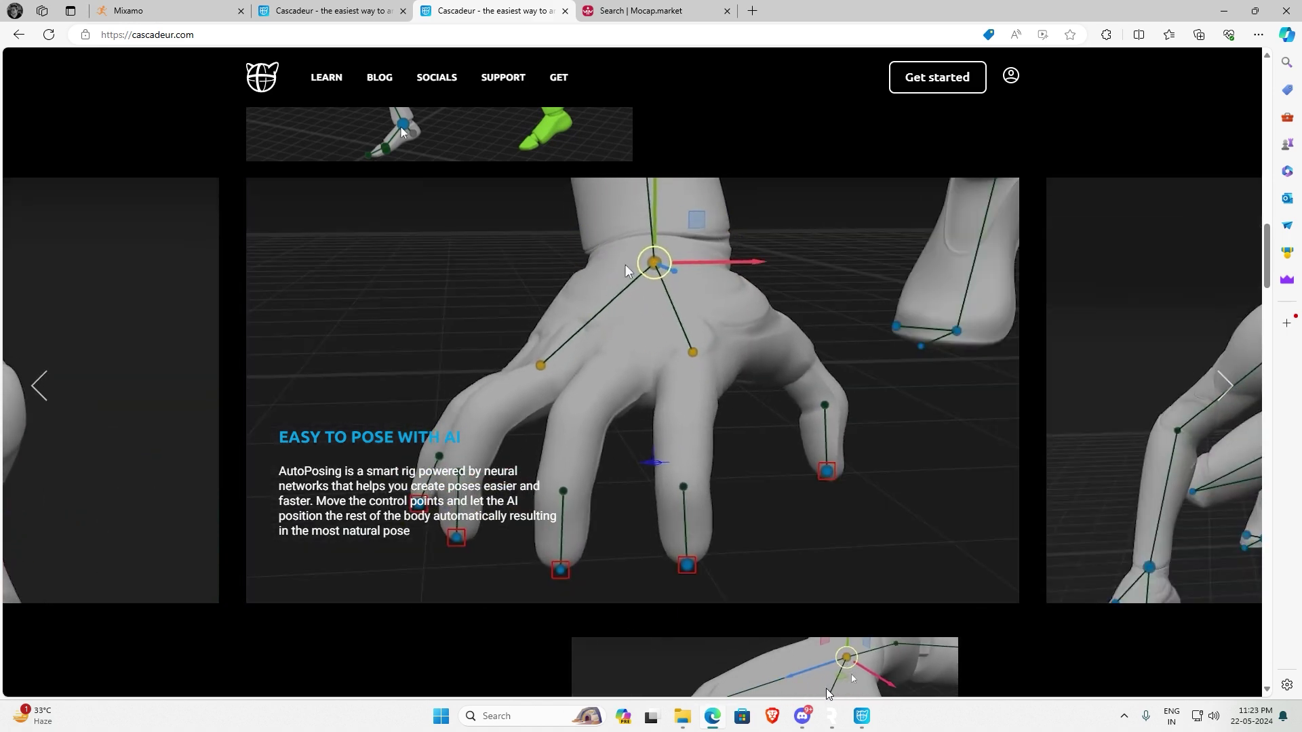
Step: Switch to Replikant and scrub through the "mixamo fight" clip on the avatar's timeline
left_click(832, 716)
left_click_drag(669, 558, 703, 557)
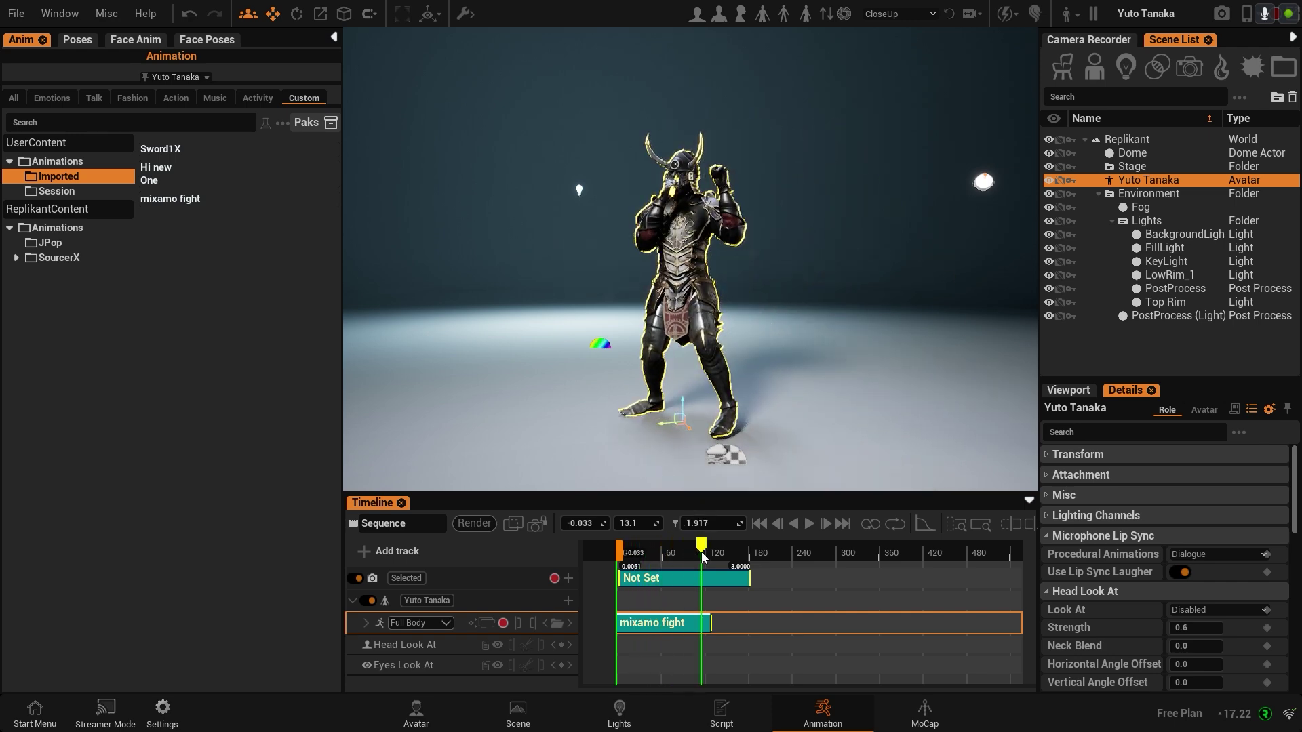
Step: Switch to Cascadeur's "for baking" scene, extend the visible timeline range back to frame 0, and scrub through the sword animation
key("alt+Tab")
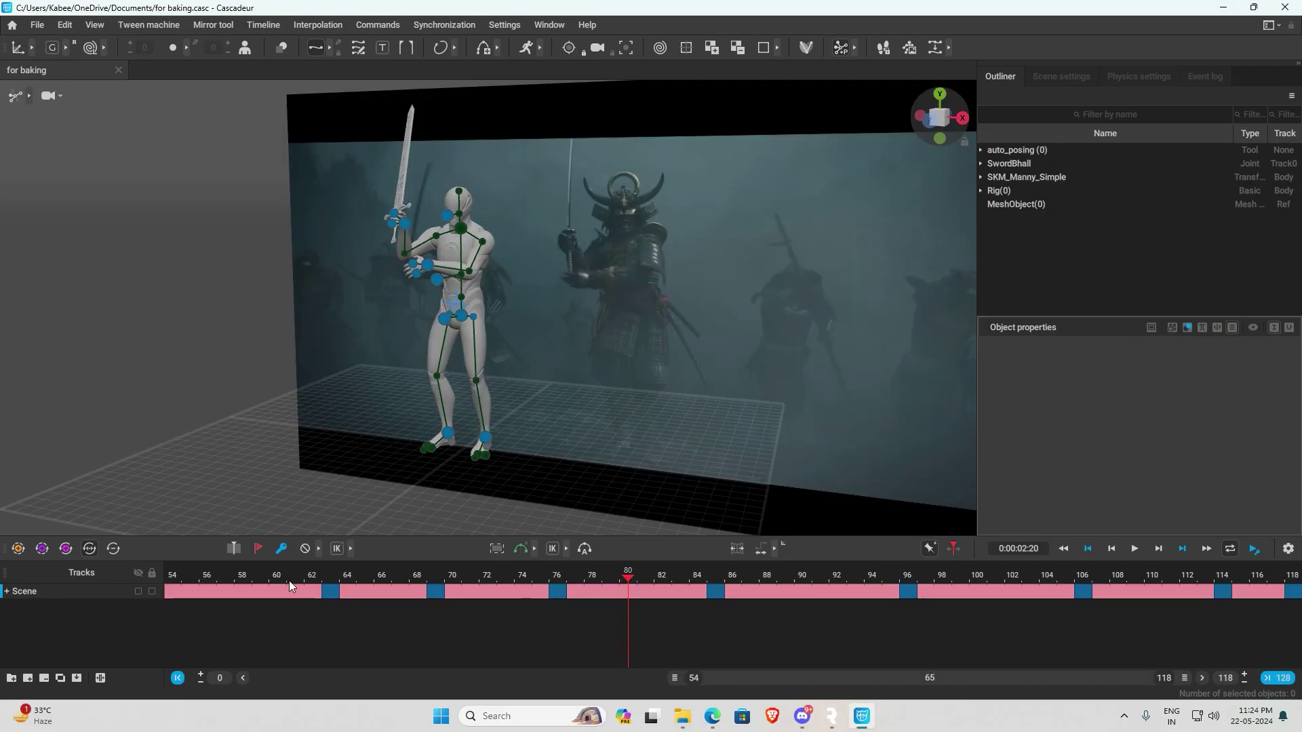
left_click_drag(190, 573, 136, 582)
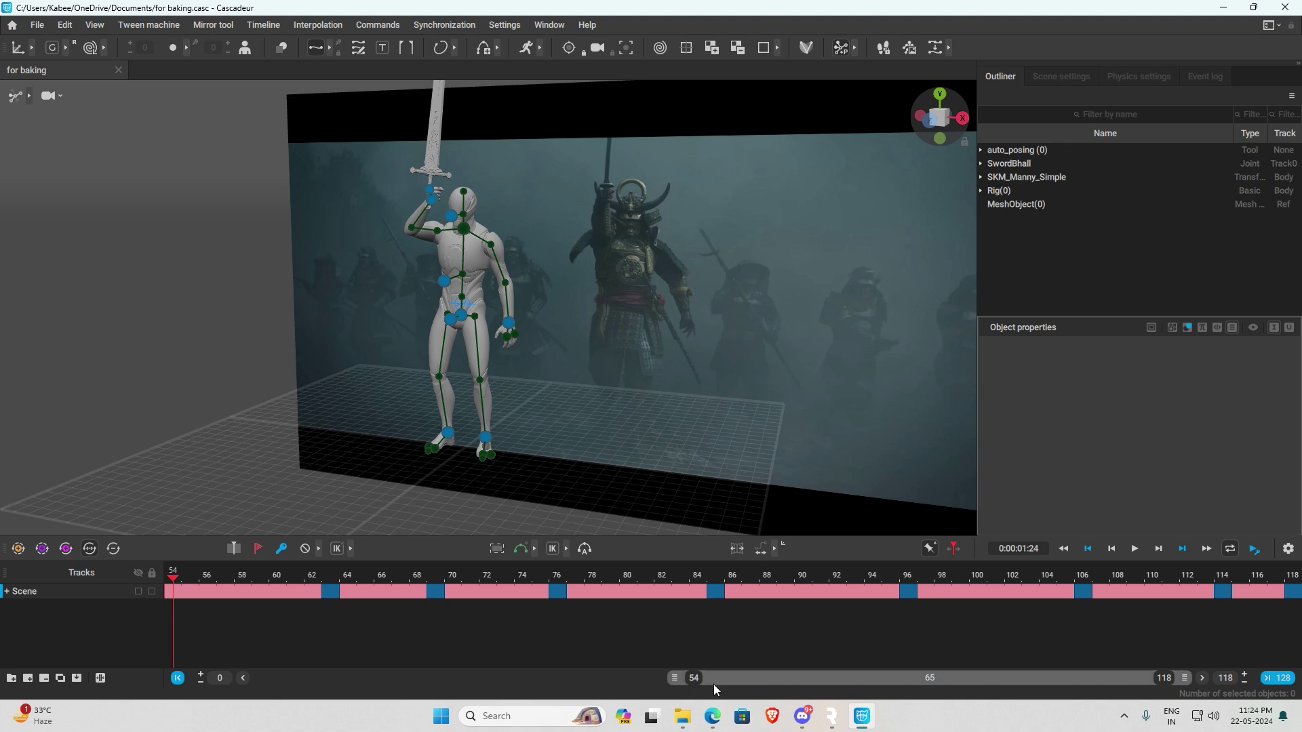
left_click_drag(674, 681, 128, 670)
left_click_drag(206, 579, 296, 574)
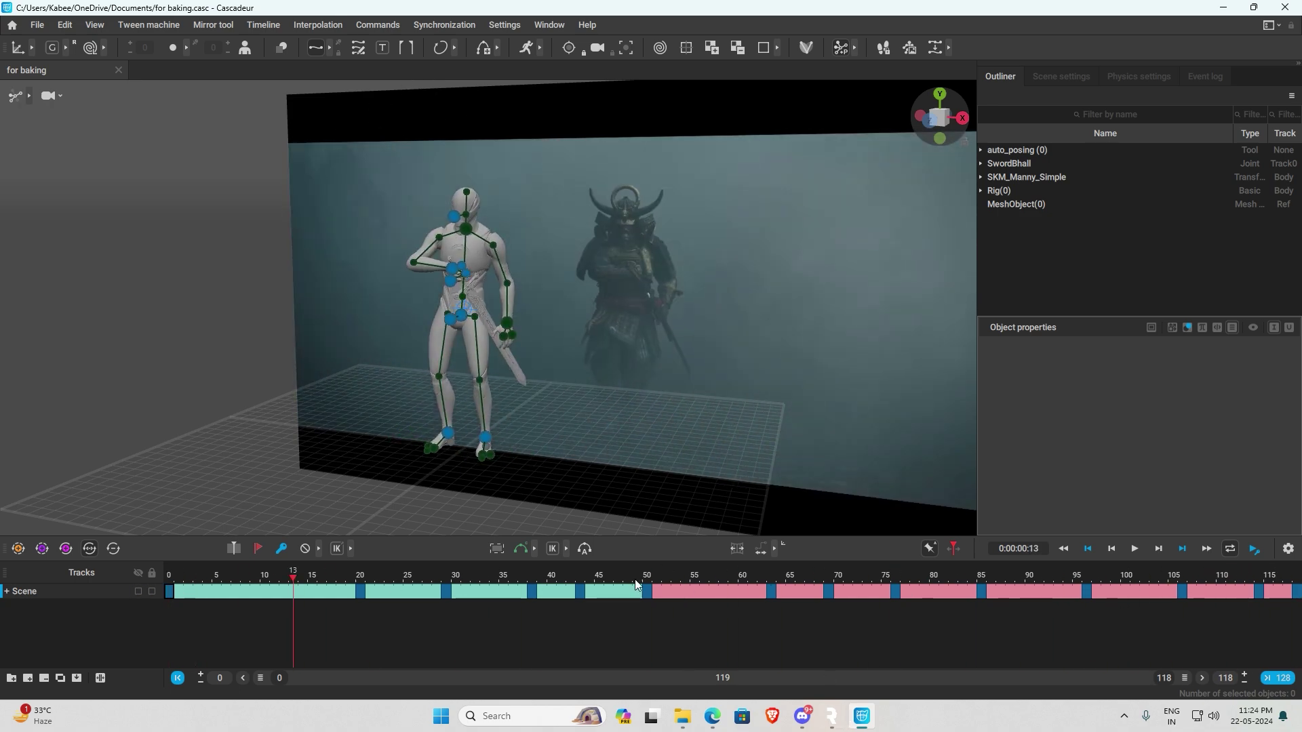
left_click_drag(376, 579, 957, 593)
Step: Switch to Replikant and preview the imported "mixamo fight" and Sword1X animations on the avatar
left_click(831, 716)
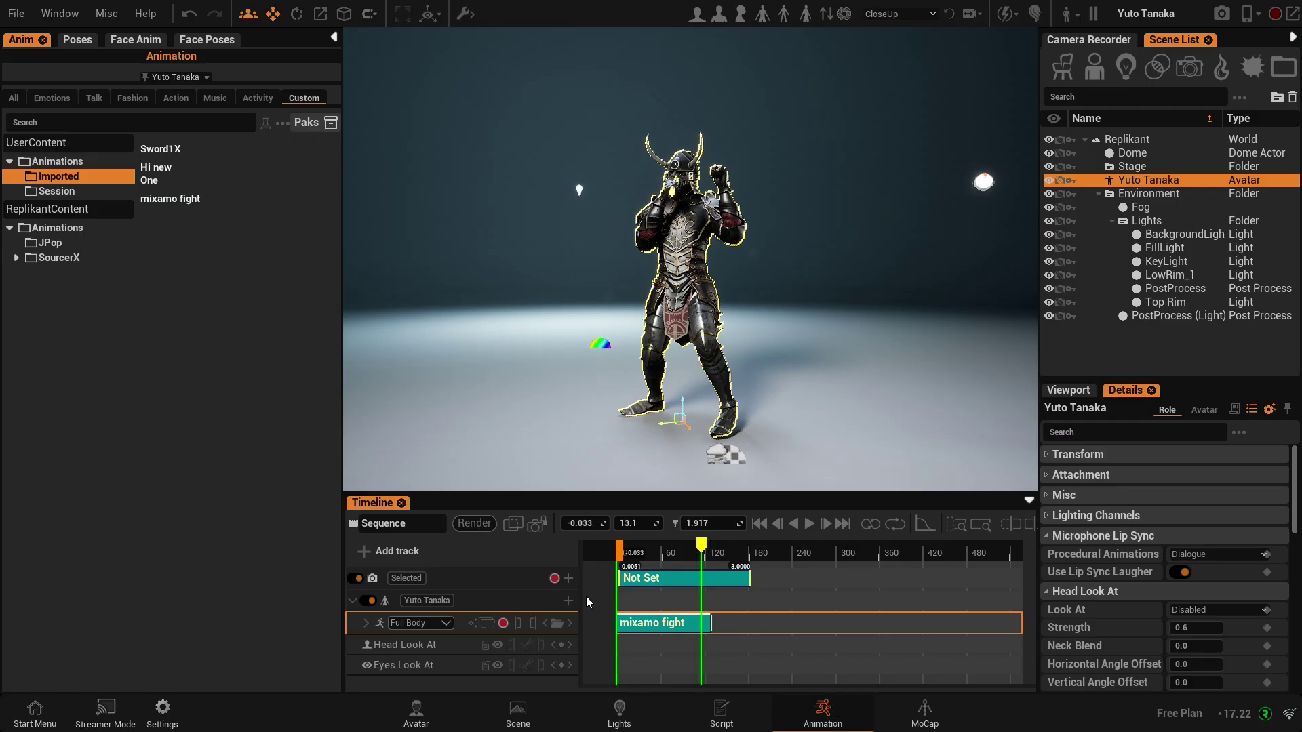
left_click(649, 553)
mouse_move(160, 201)
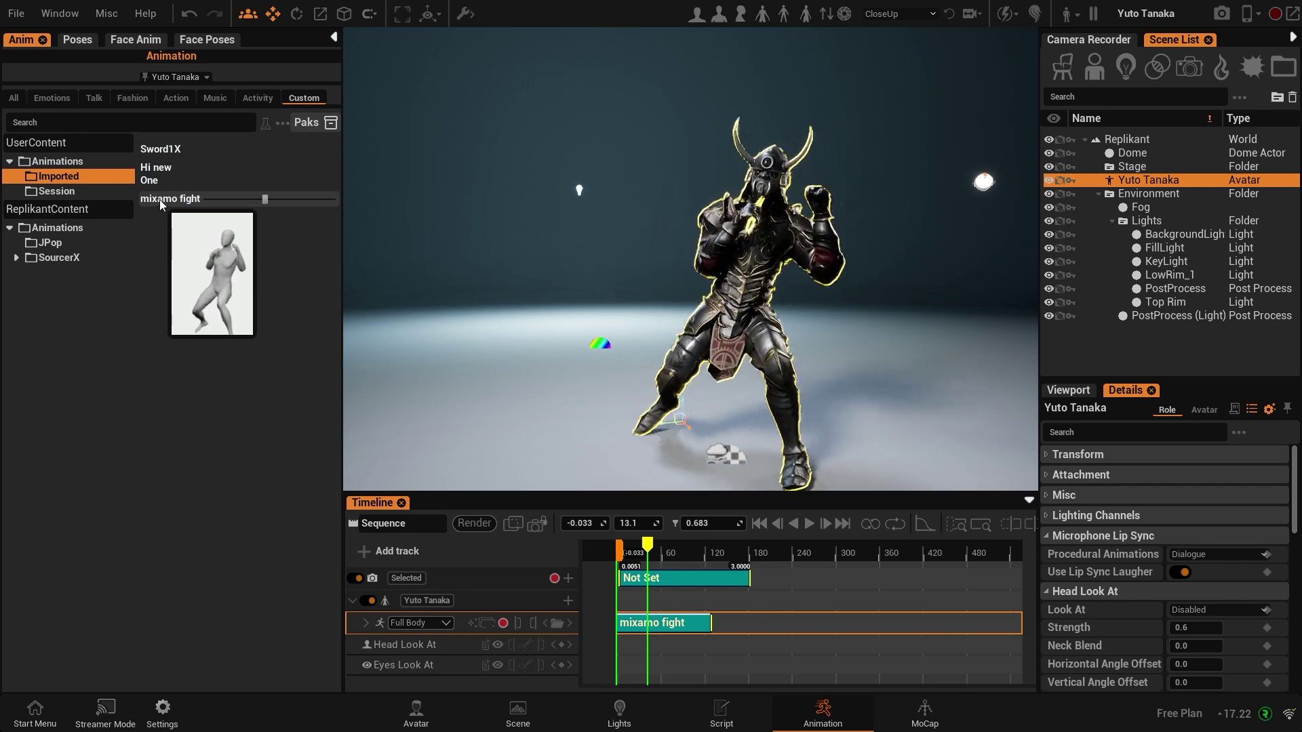
mouse_move(157, 155)
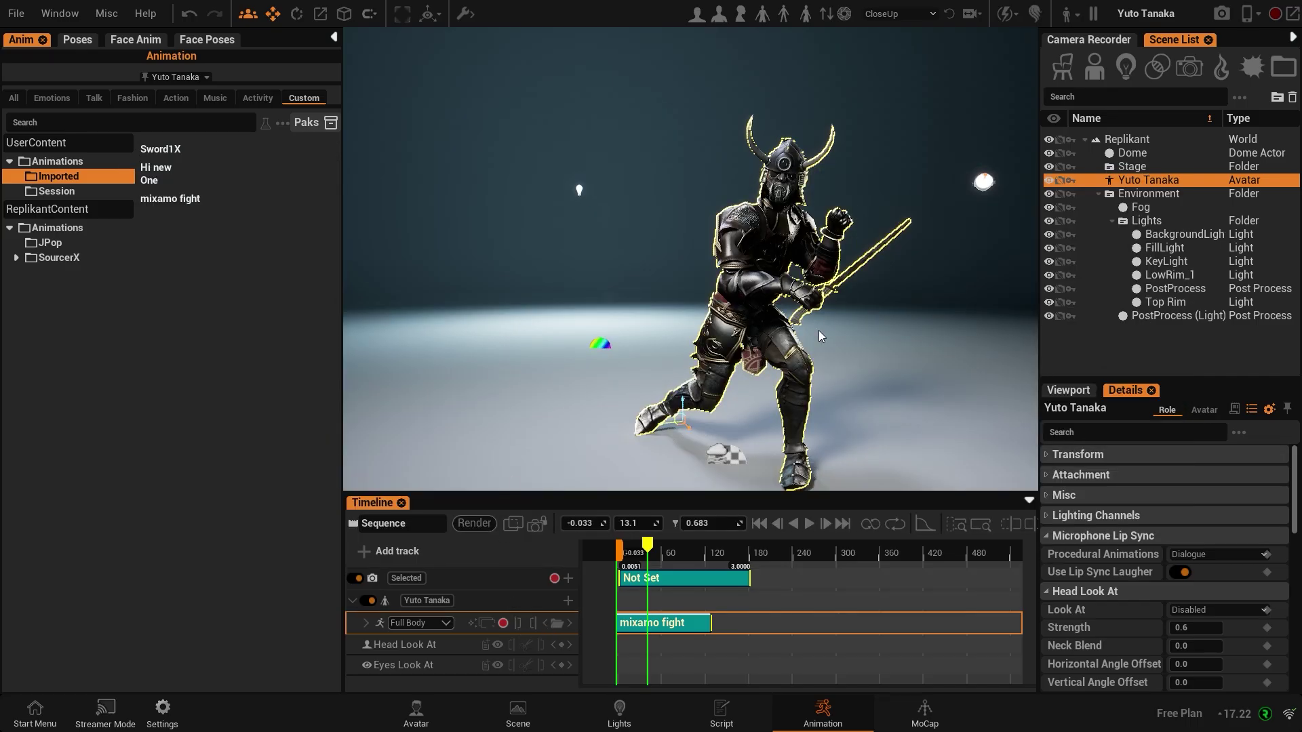
mouse_move(652, 553)
left_mouse_down()
mouse_move(697, 552)
mouse_move(653, 552)
left_mouse_up()
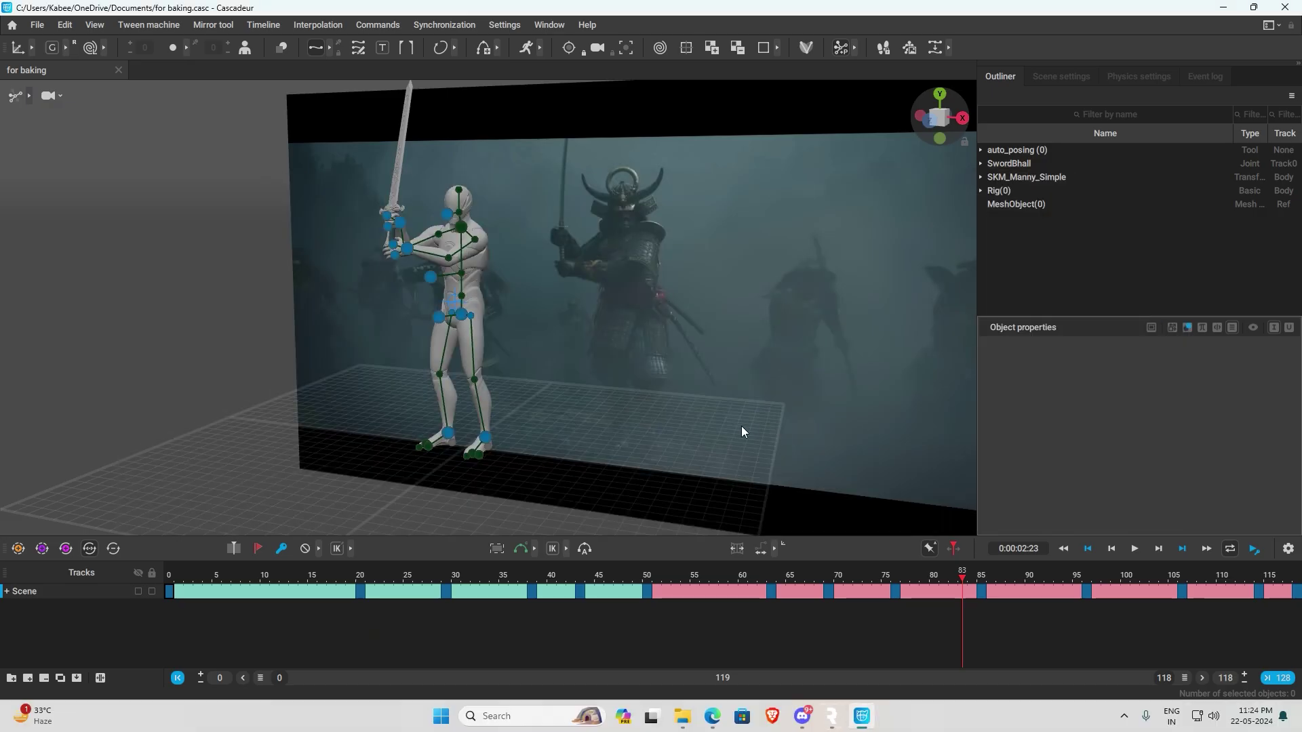
Step: Switch back to Cascadeur and scrub the sword animation from frame 0 to frame 42 against the reference video
left_click(167, 574)
left_click_drag(166, 573, 572, 580)
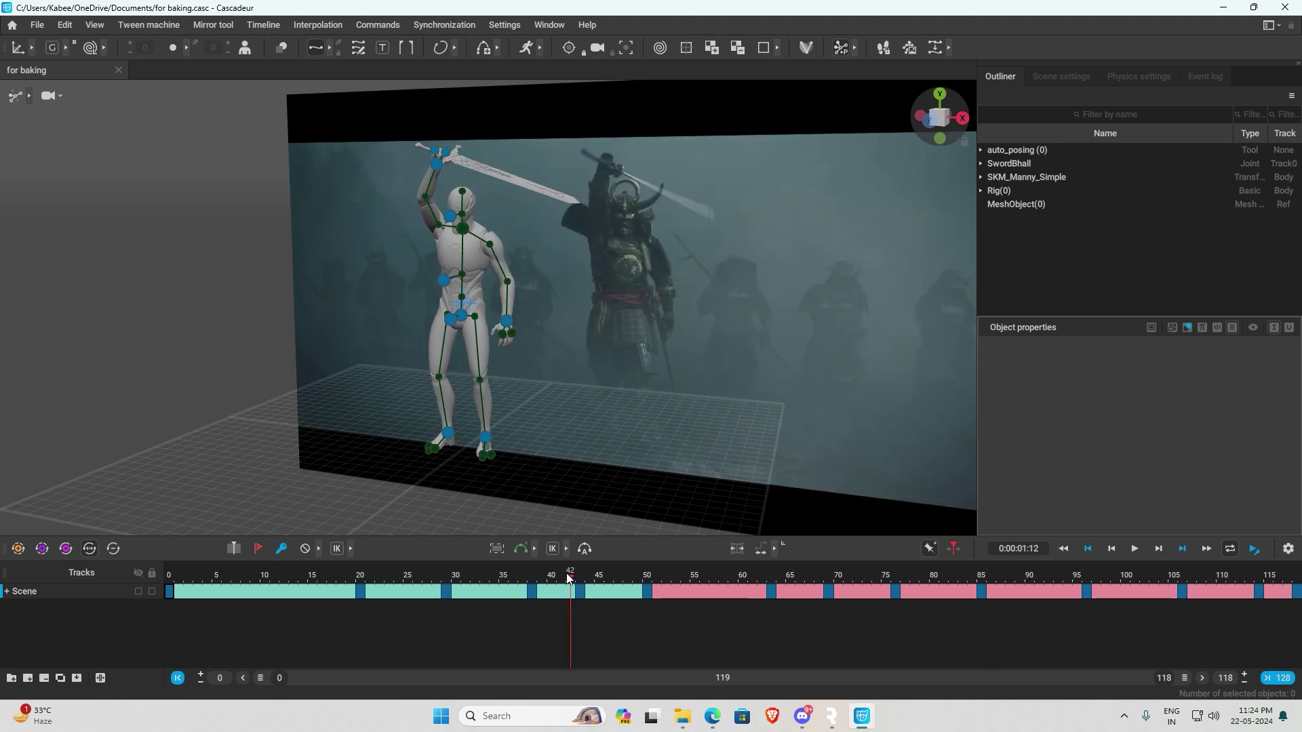